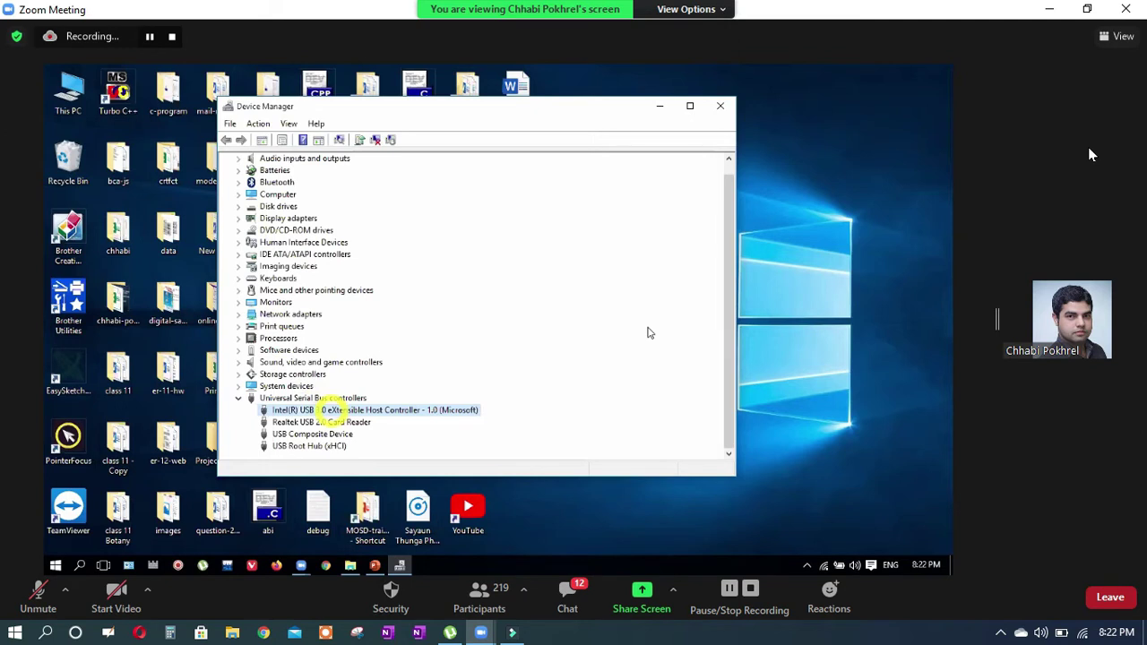
Clear the open windows to show the desktop and bring up the Run dialog with devmgmt.msc
key("super+d")
key("super+r")
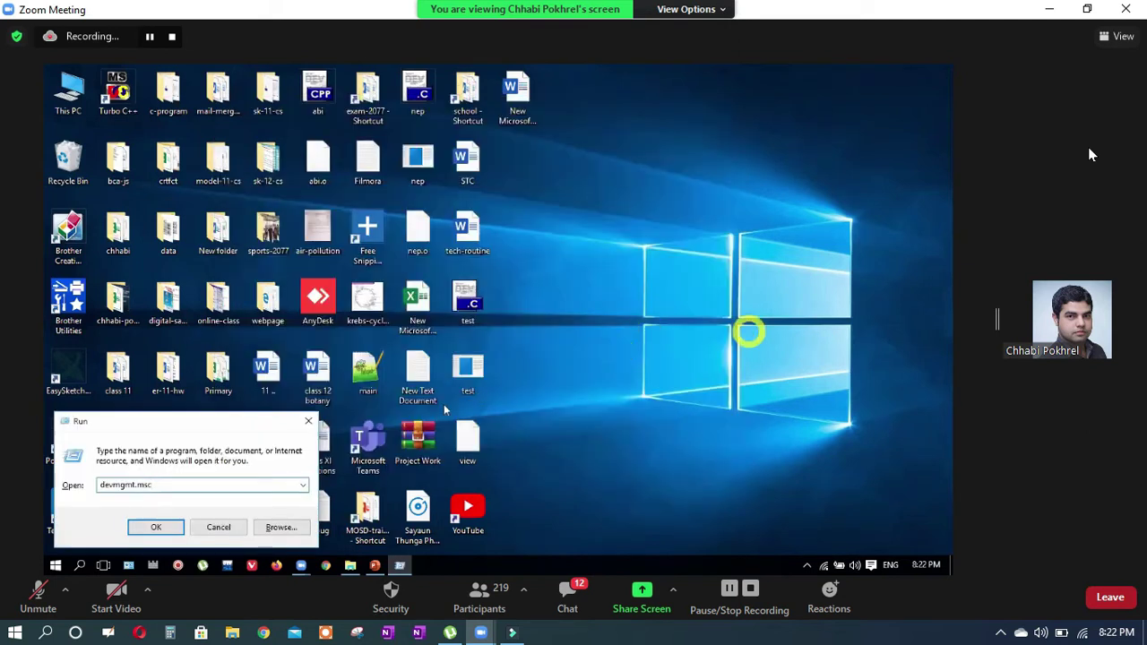
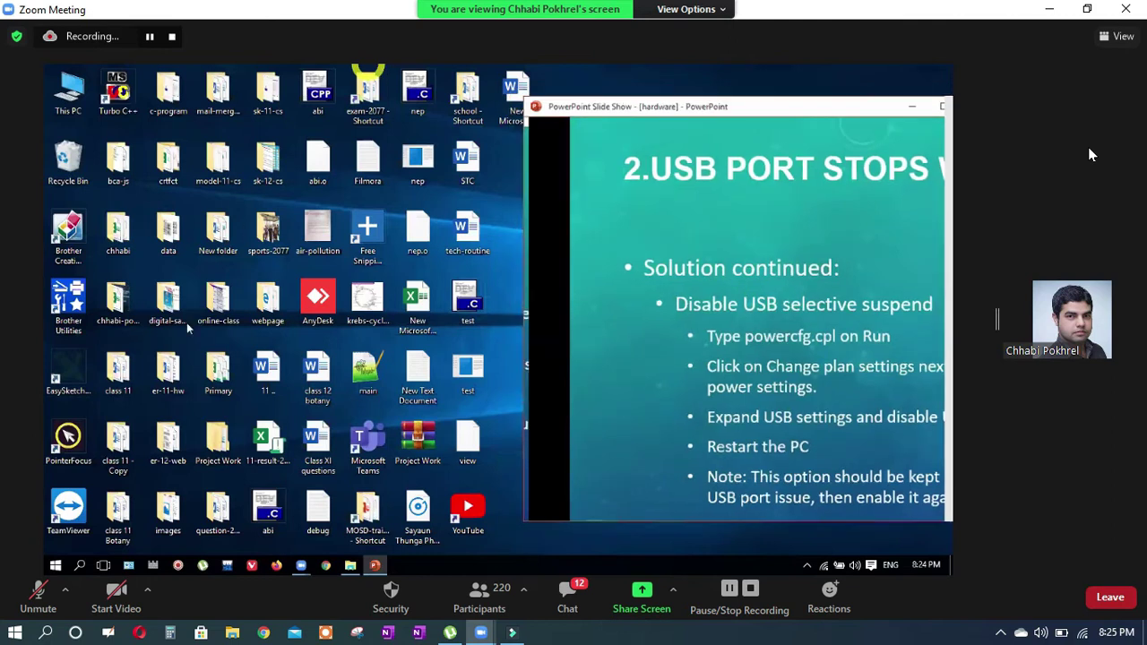
Maximize the hardware slide show and run powercfg.cpl to open the power settings
key("super+Up")
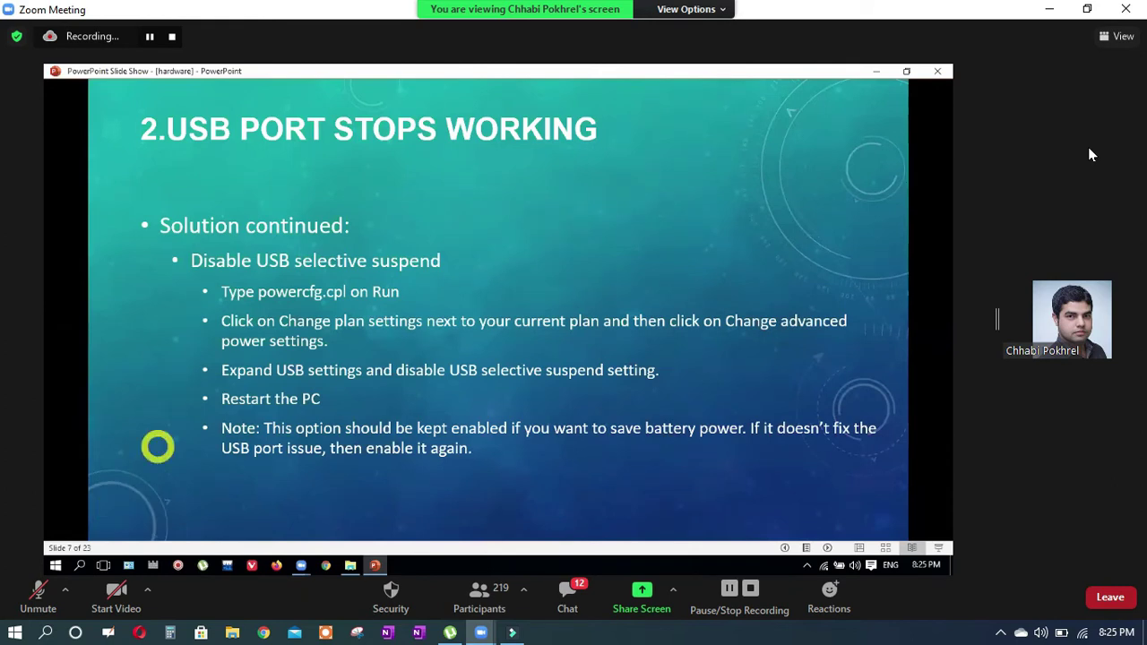
key("super+r")
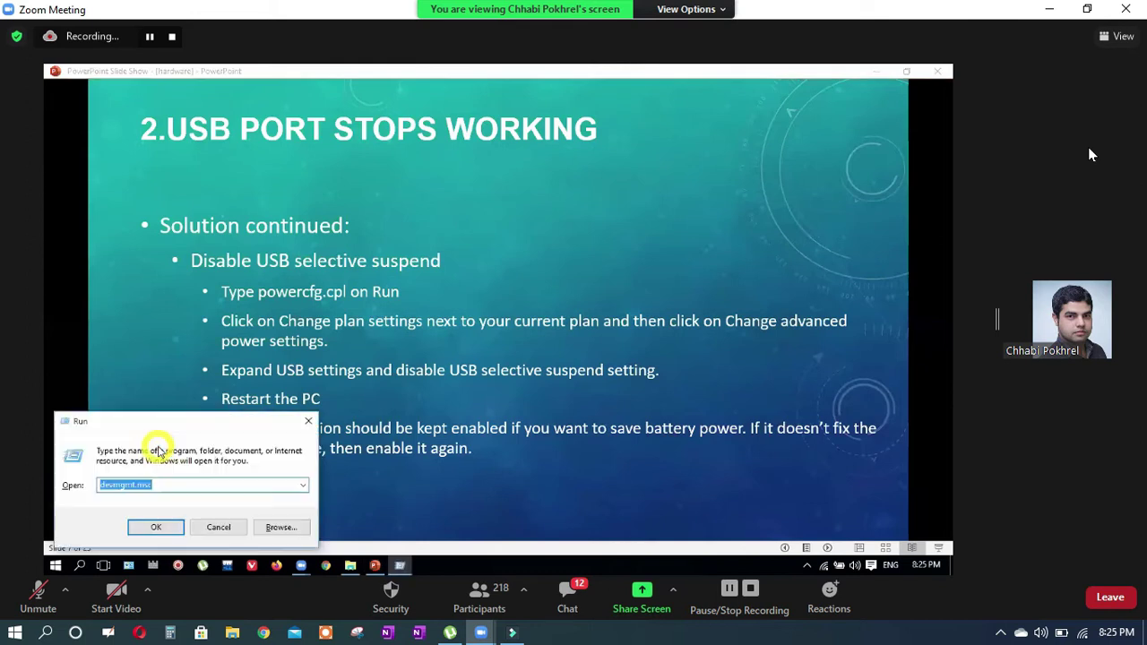
type("power")
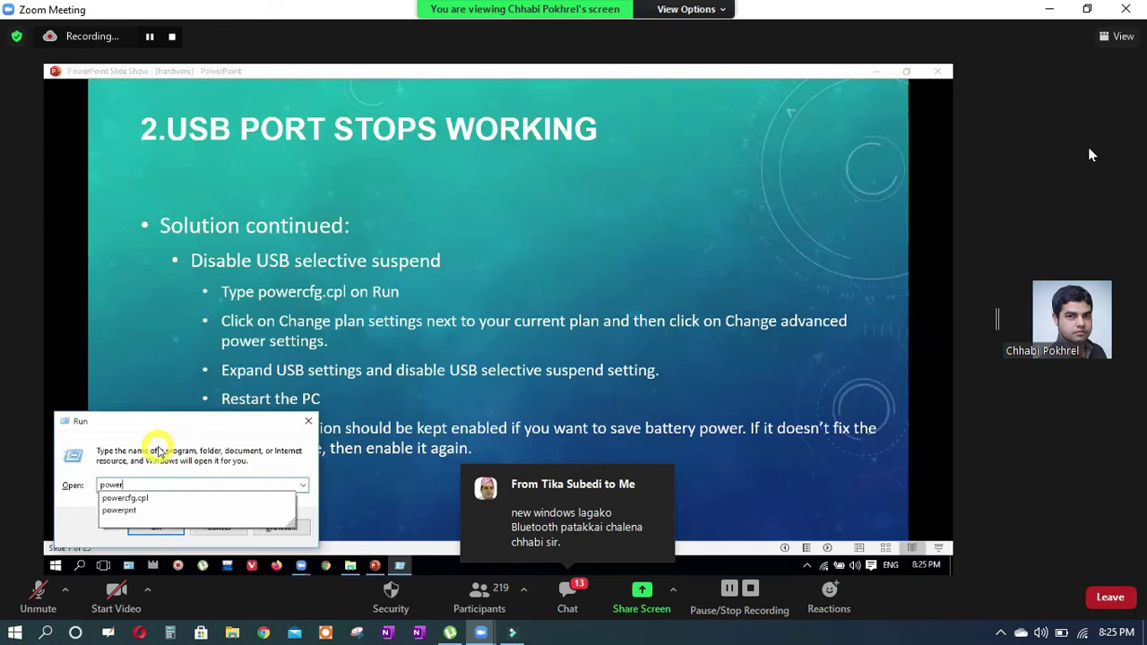
type("cfg.cpl")
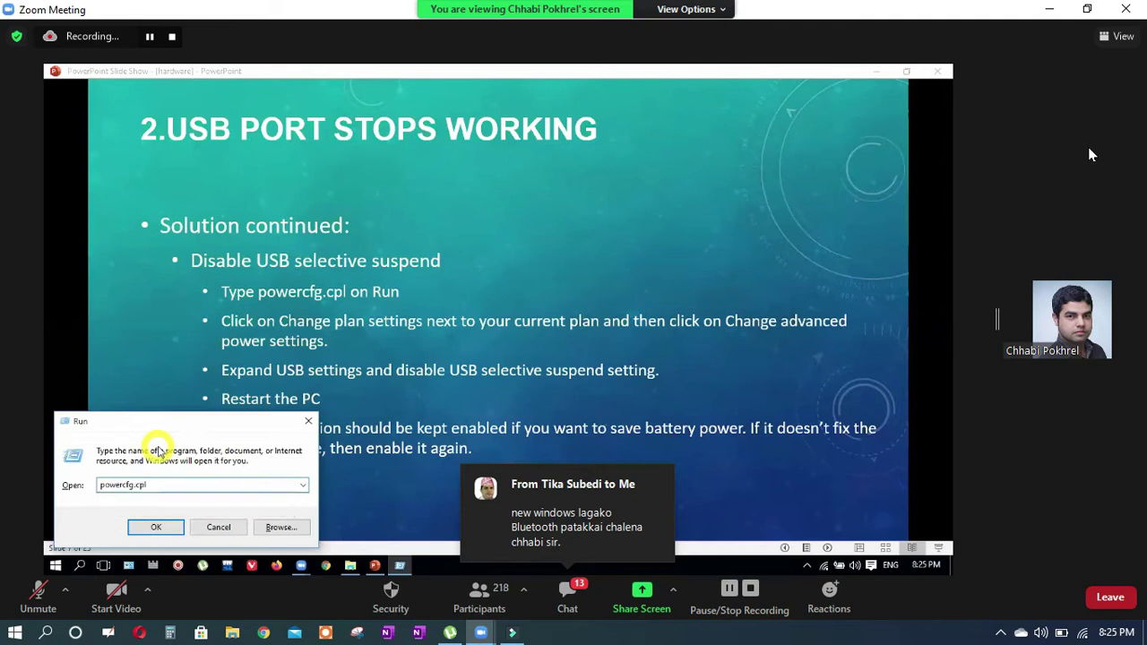
key("Return")
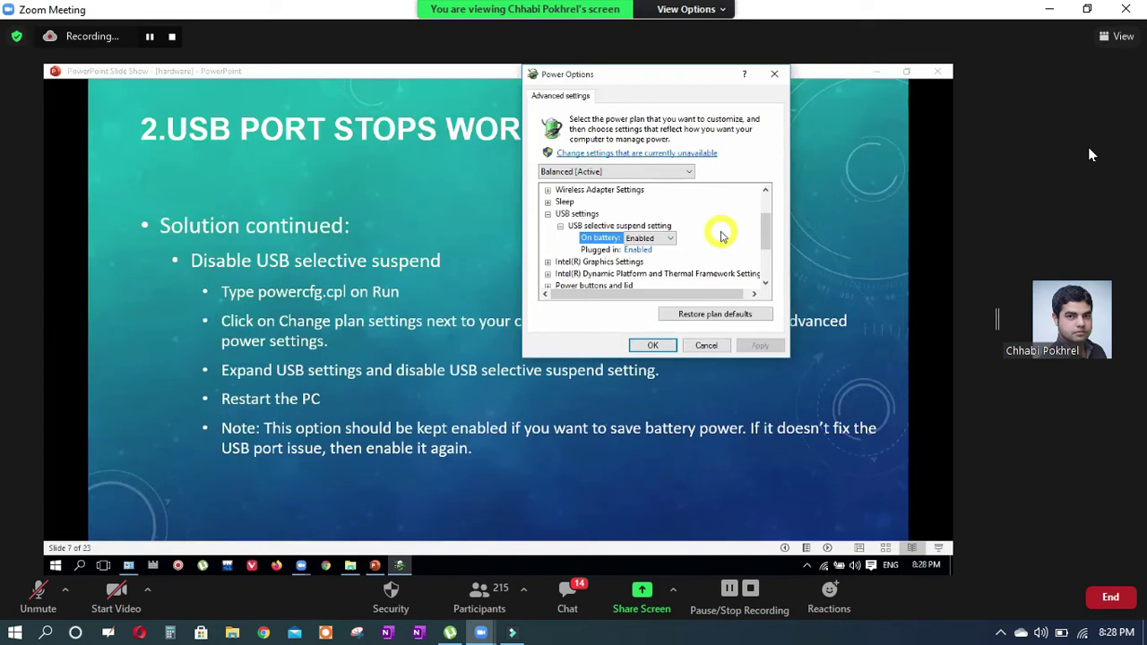
Check the On battery choices for the USB selective suspend setting and close the advanced Power Options dialog
left_click(669, 238)
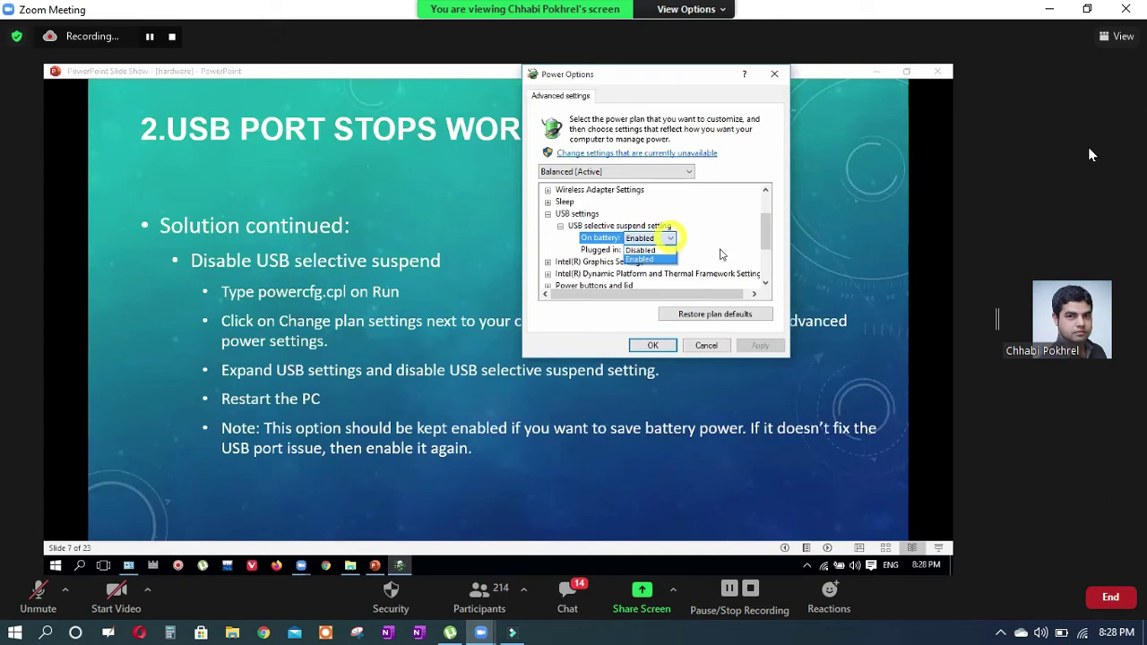
left_click(722, 254)
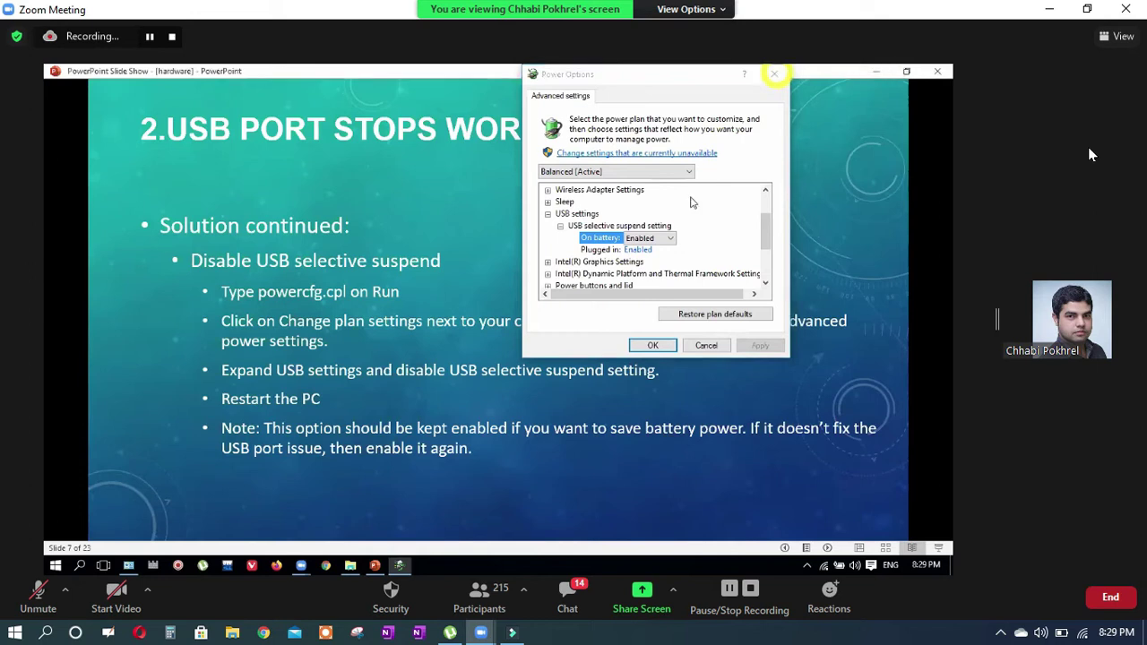
left_click(775, 75)
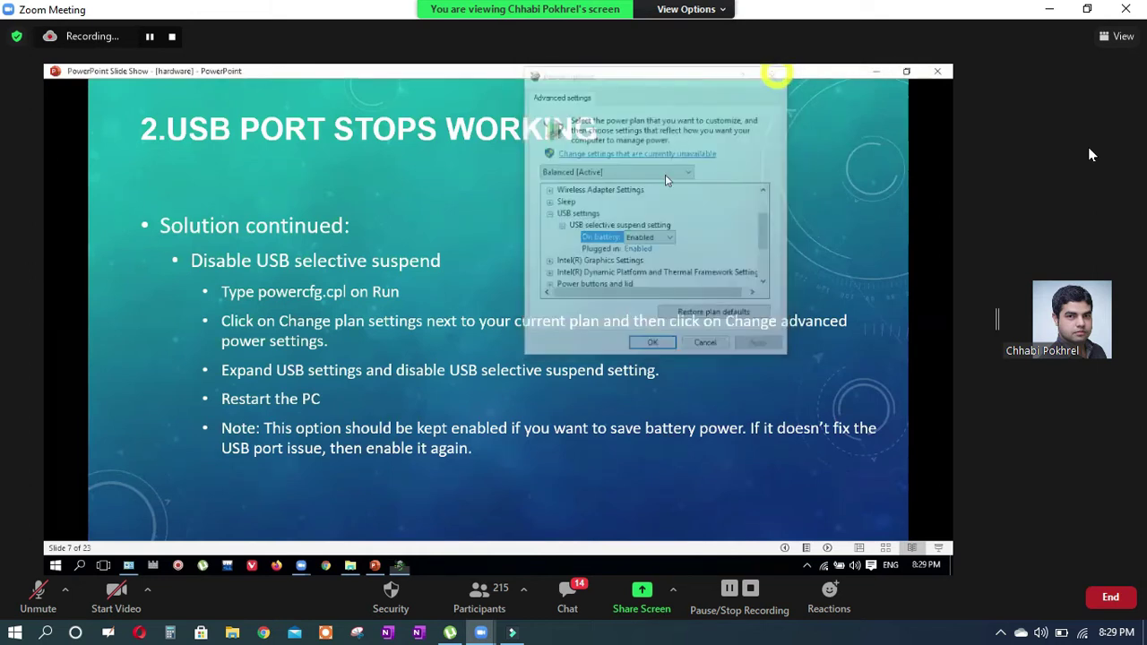
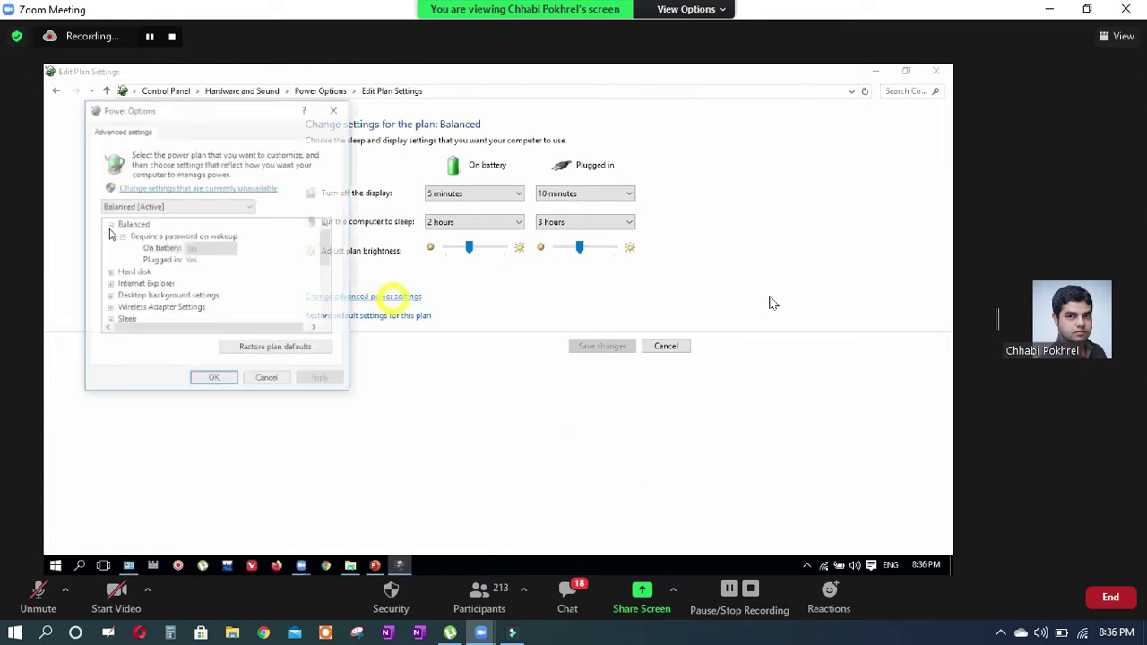
View the meeting's participant list and close it again
left_click(477, 598)
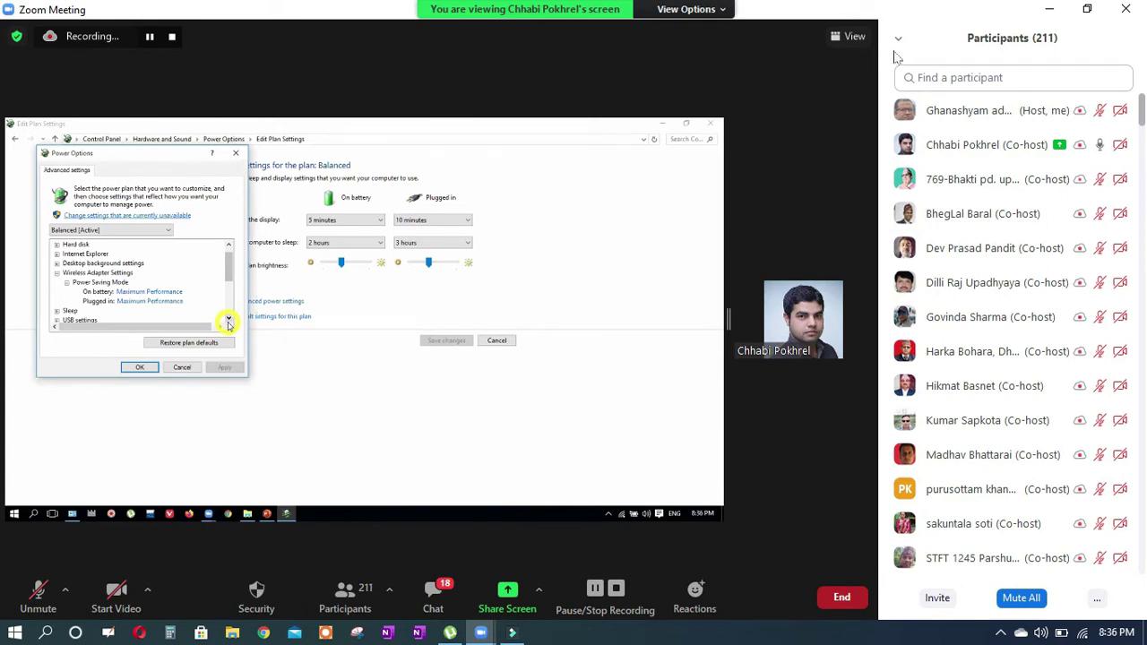
left_click(365, 593)
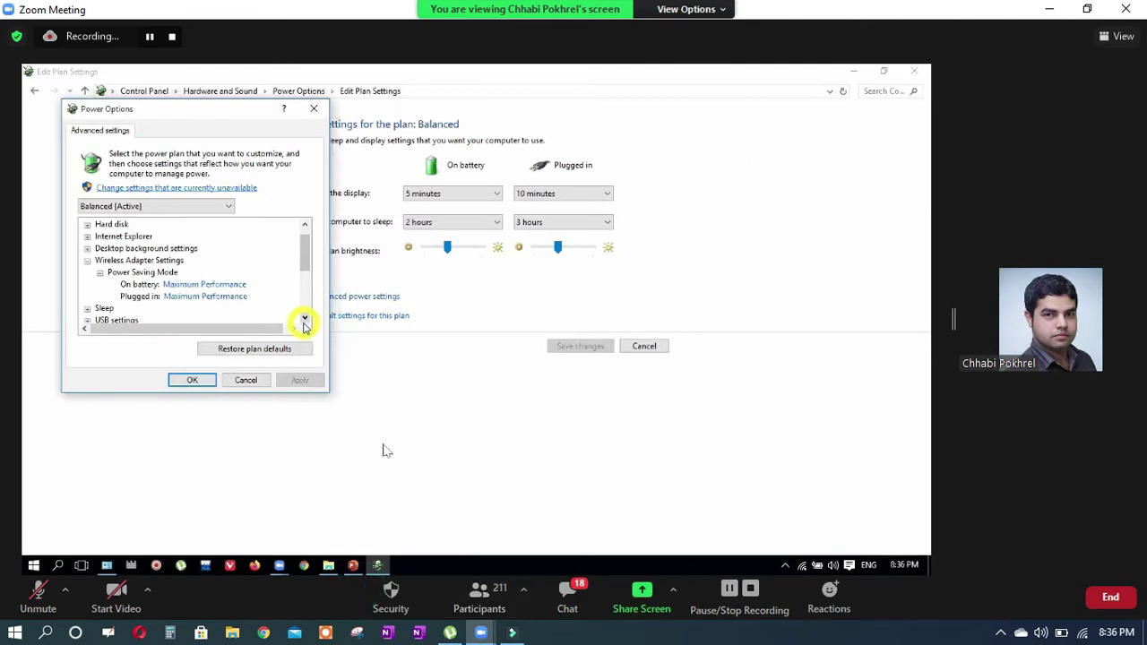
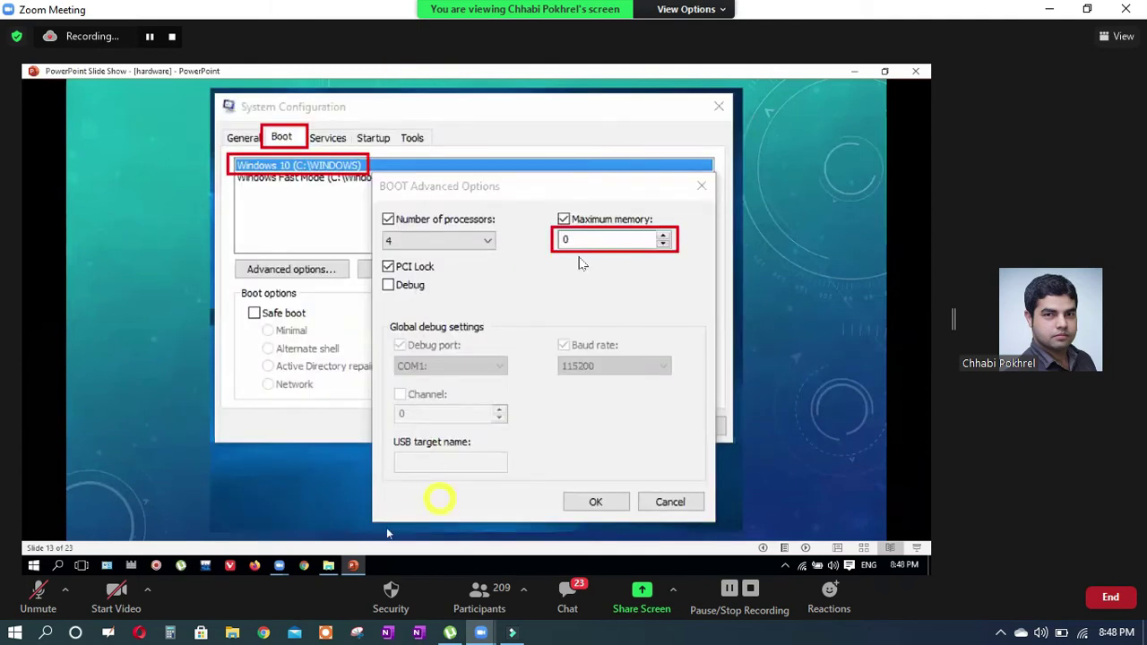
Open the meeting chat and go back to its earliest messages
left_click(672, 550)
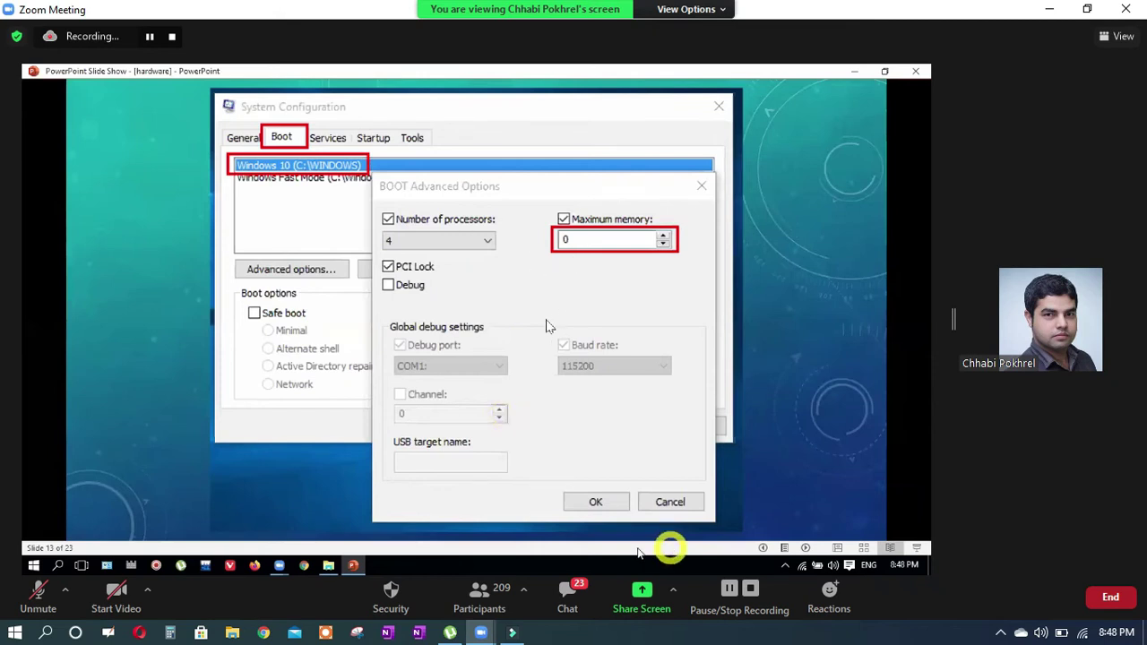
left_click(573, 593)
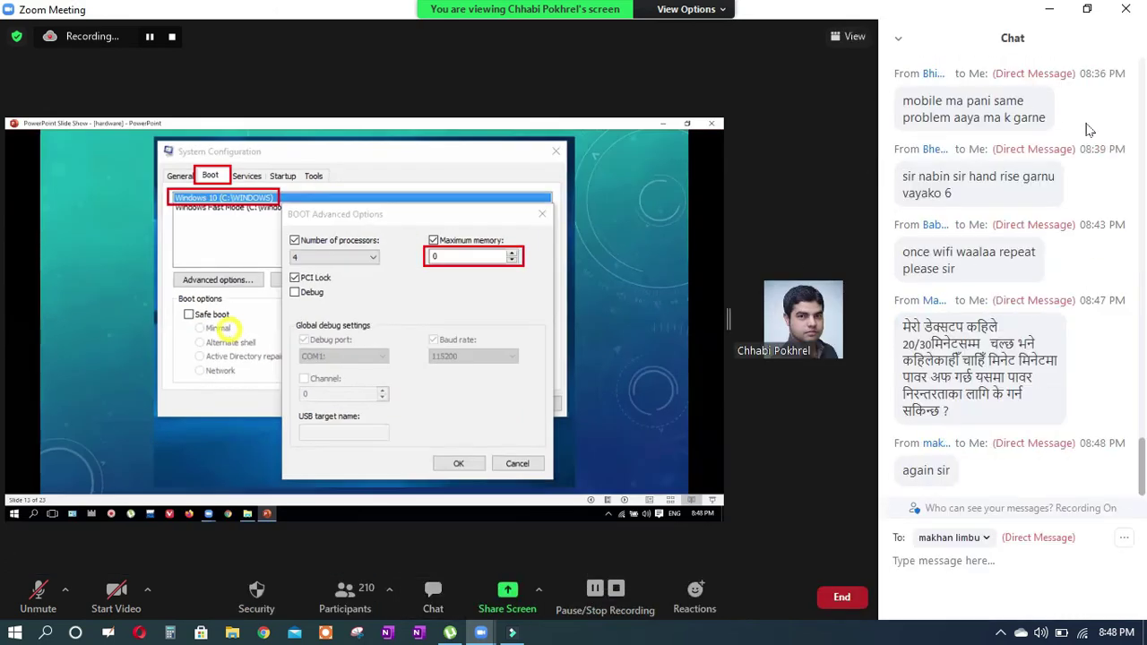
scroll(1088, 128, "up", 5)
left_click_drag(1142, 448, 1131, 112)
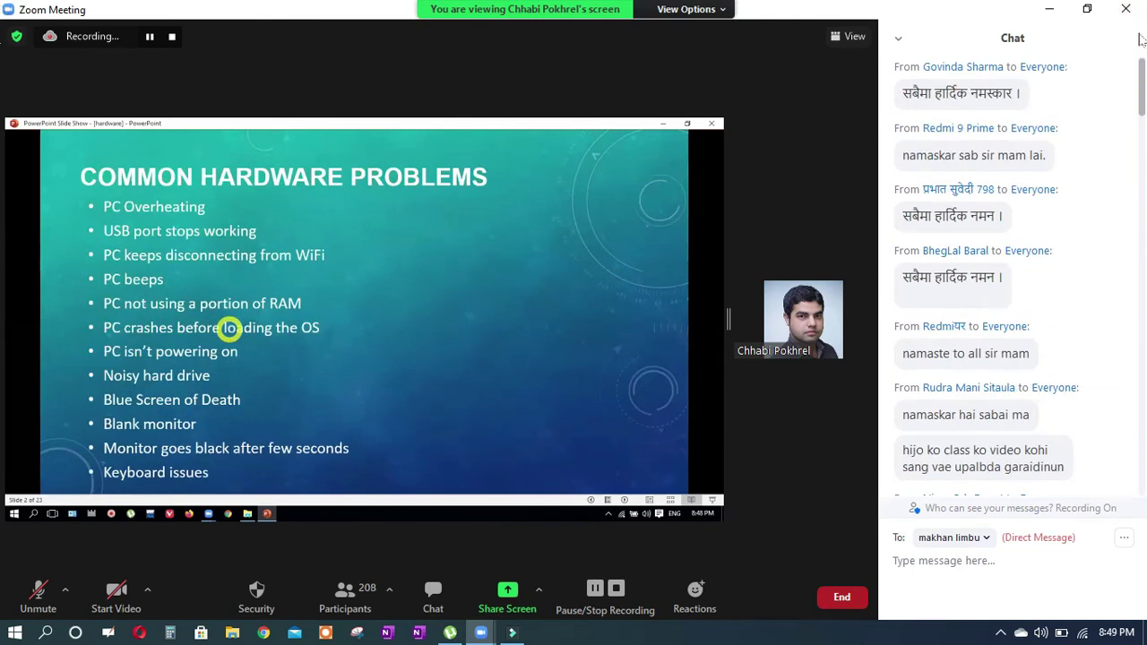
Minimize and restore the meeting window, and close the meeting chat
left_click(1055, 9)
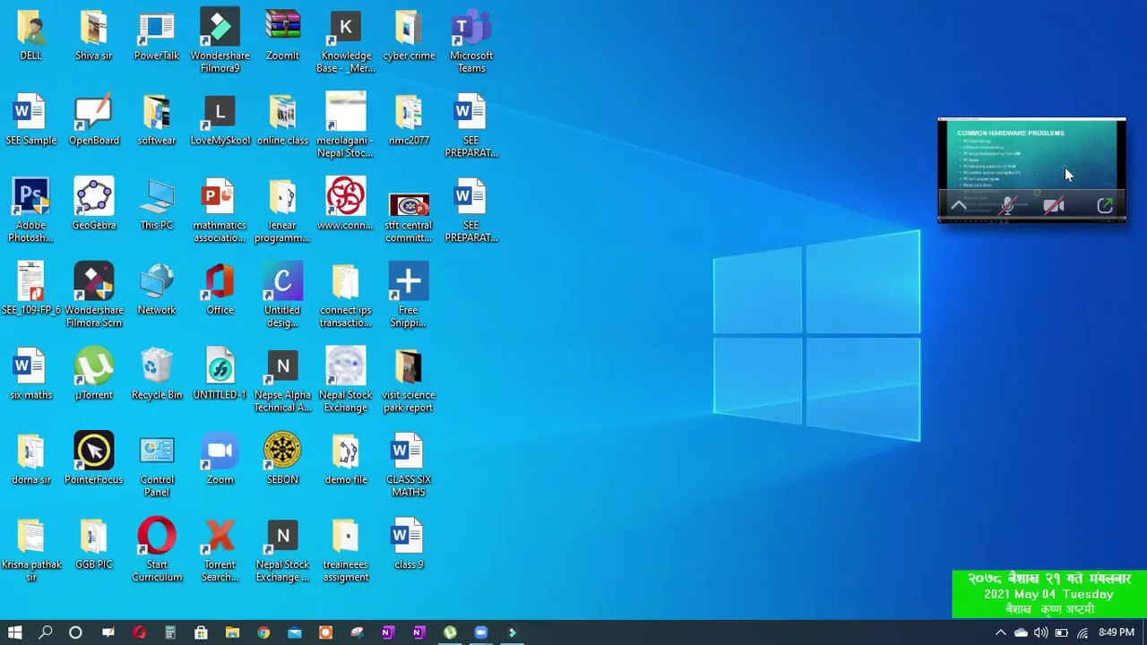
left_click(1109, 206)
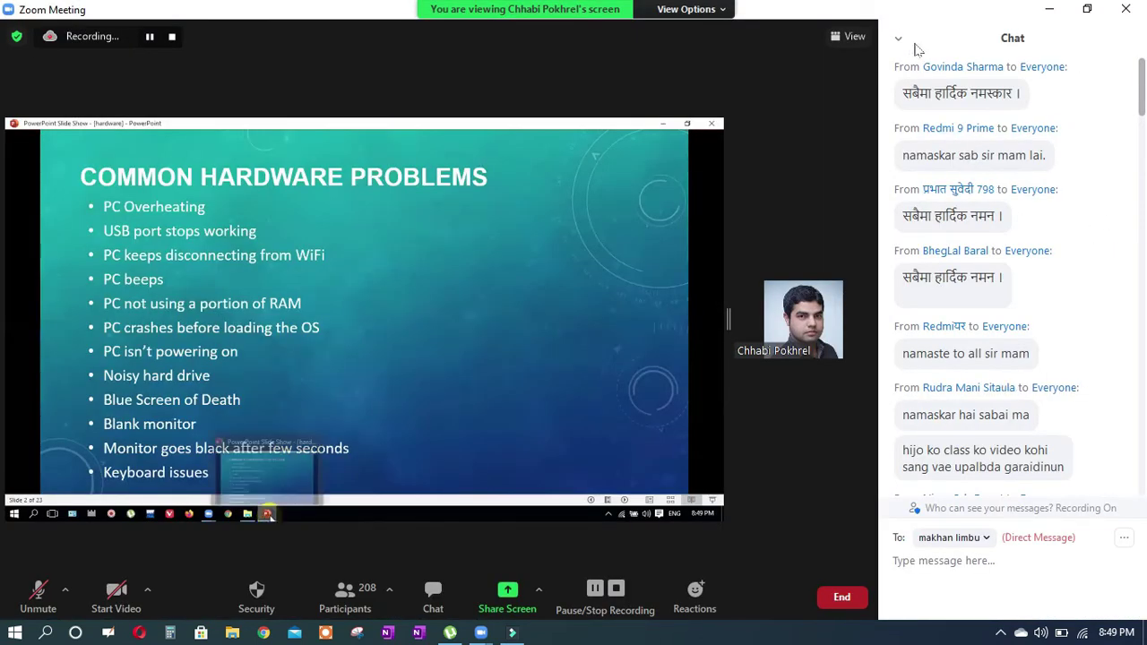
left_click(897, 38)
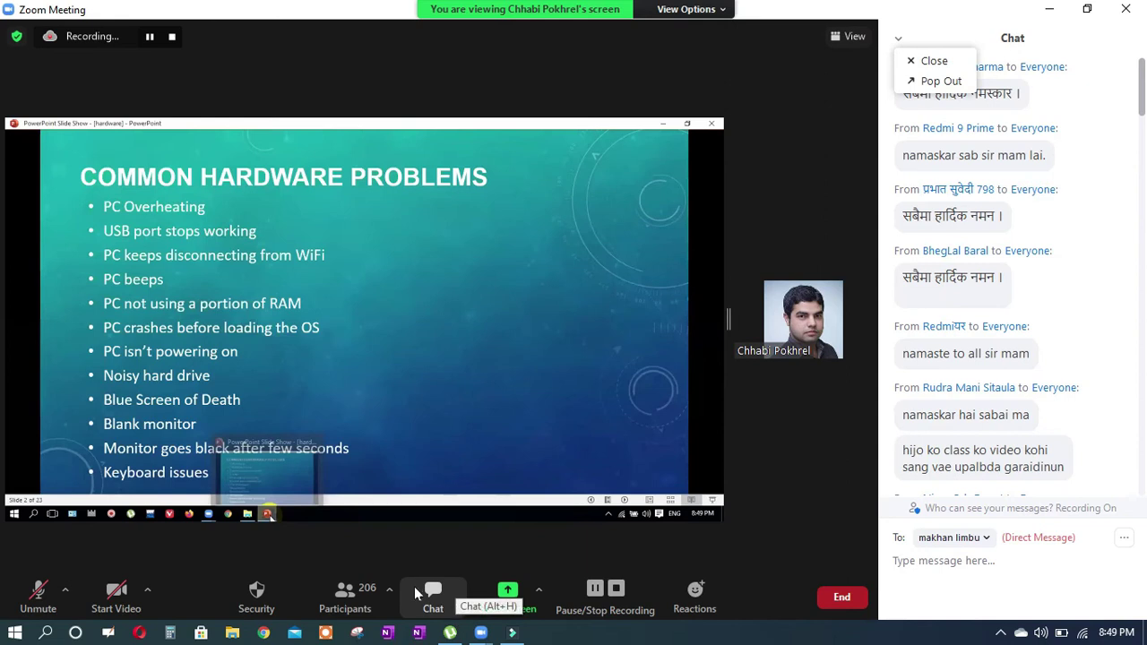
left_click(414, 587)
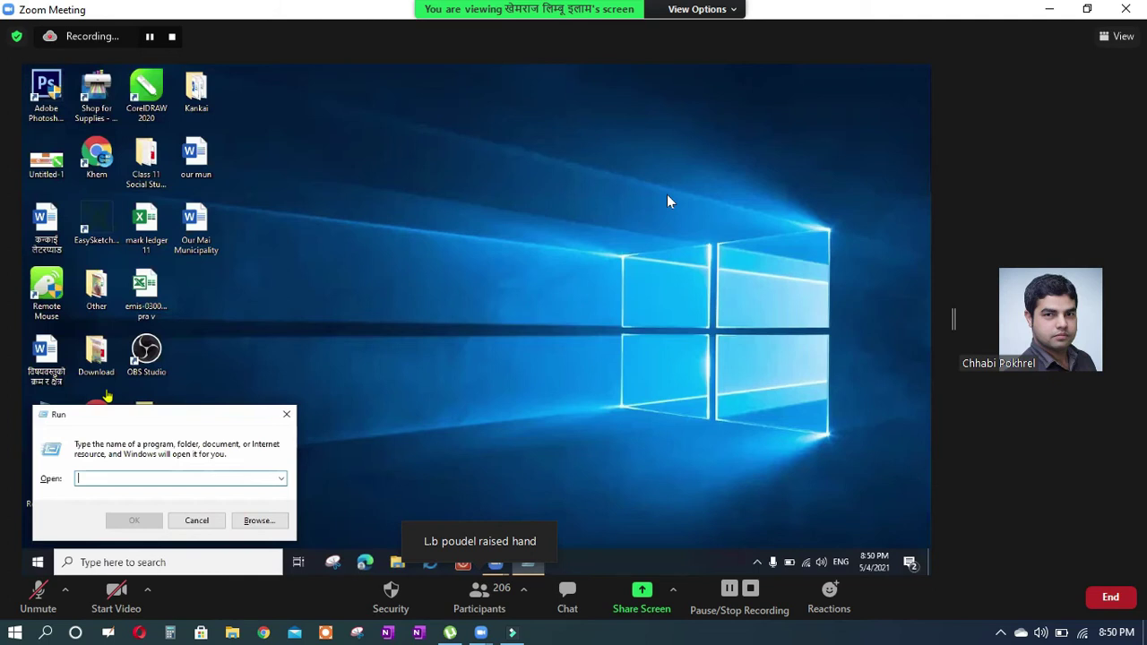
Run msconfig and open the advanced boot options for the Windows 10 entry
type("ms")
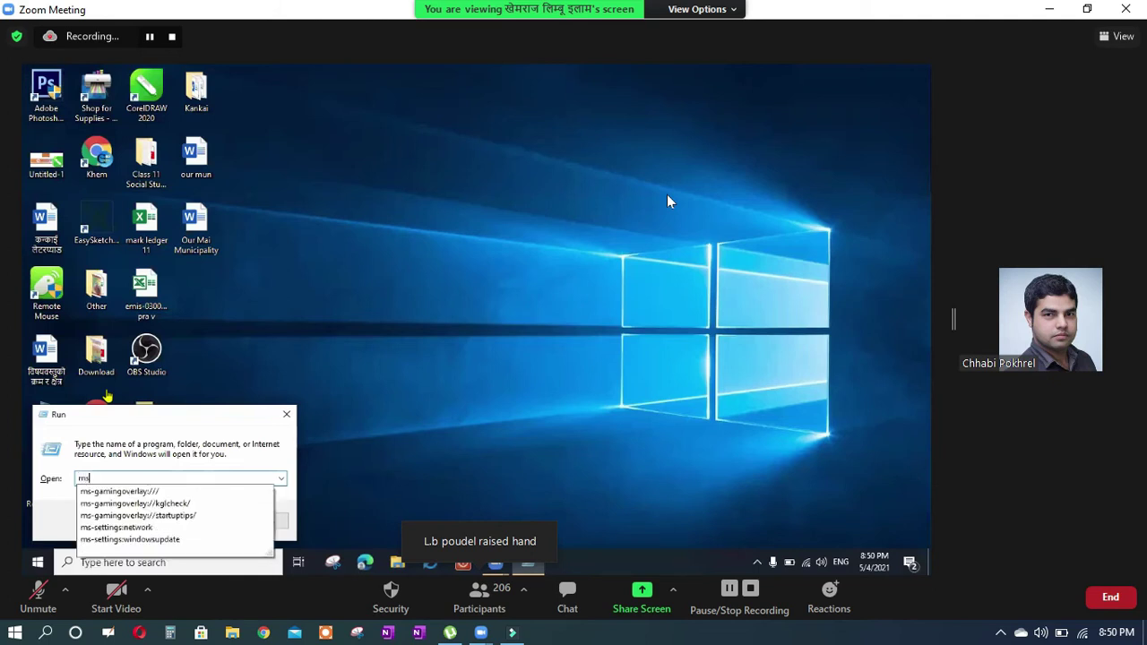
type("config")
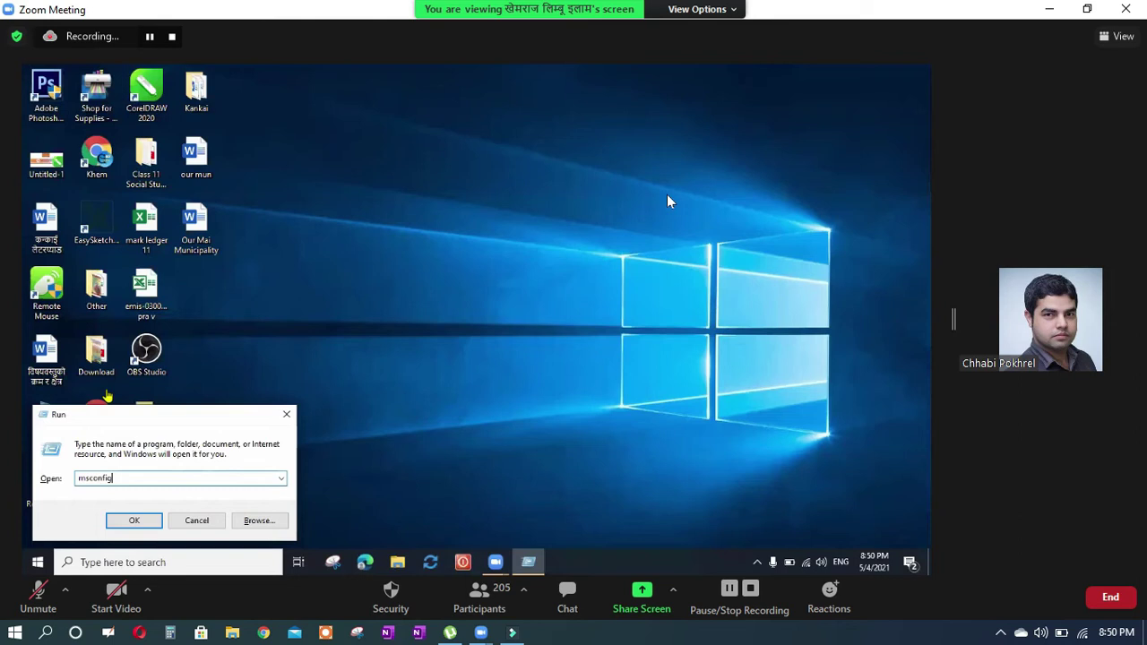
key("Return")
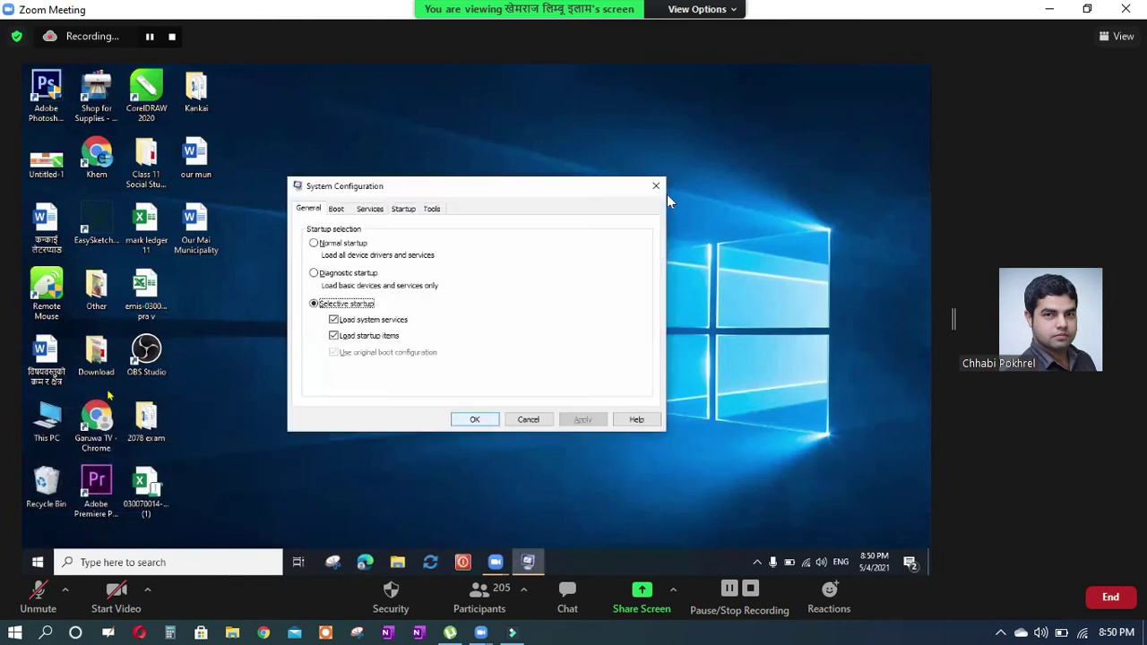
left_click(337, 209)
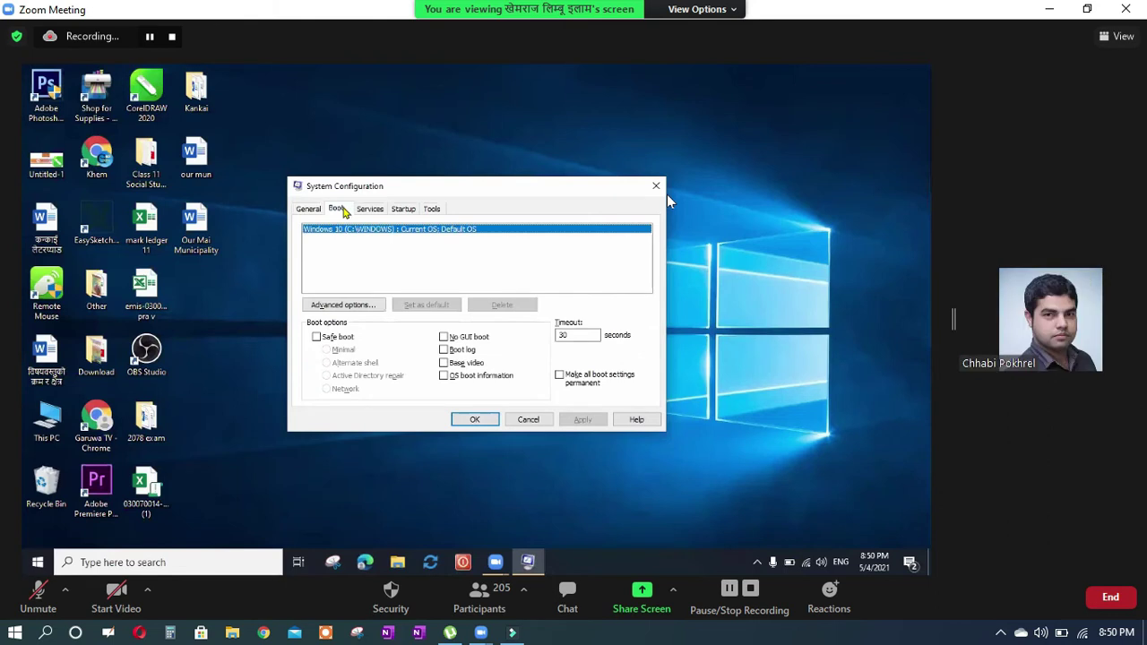
left_click(346, 305)
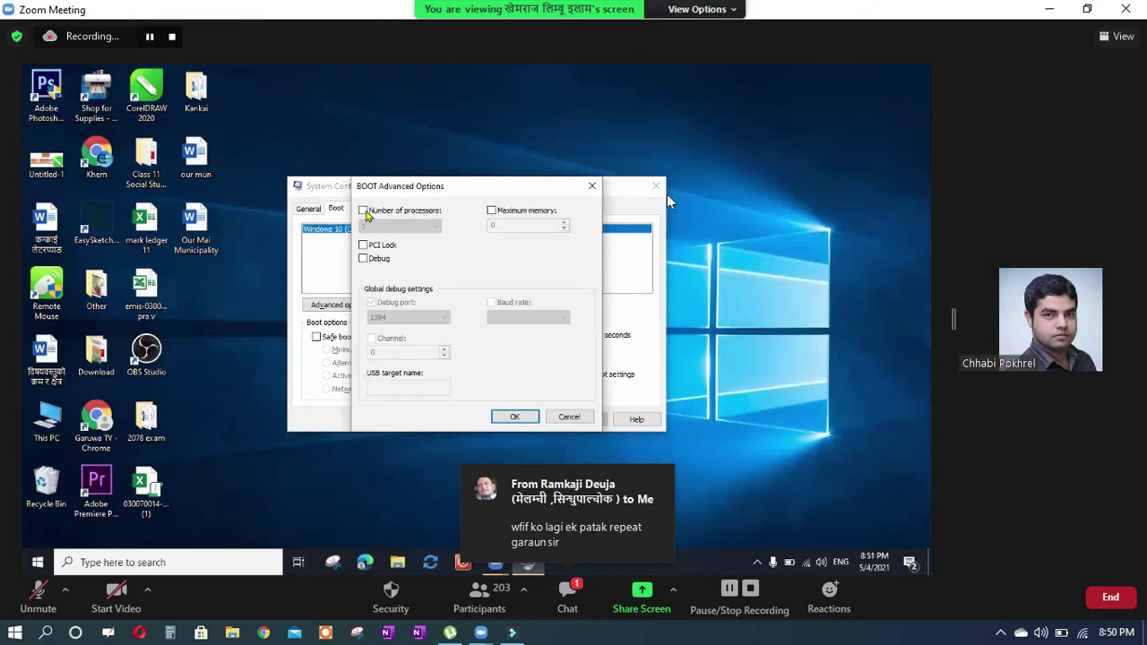
Enable the number of processors boot option and set it to 8
left_click(363, 210)
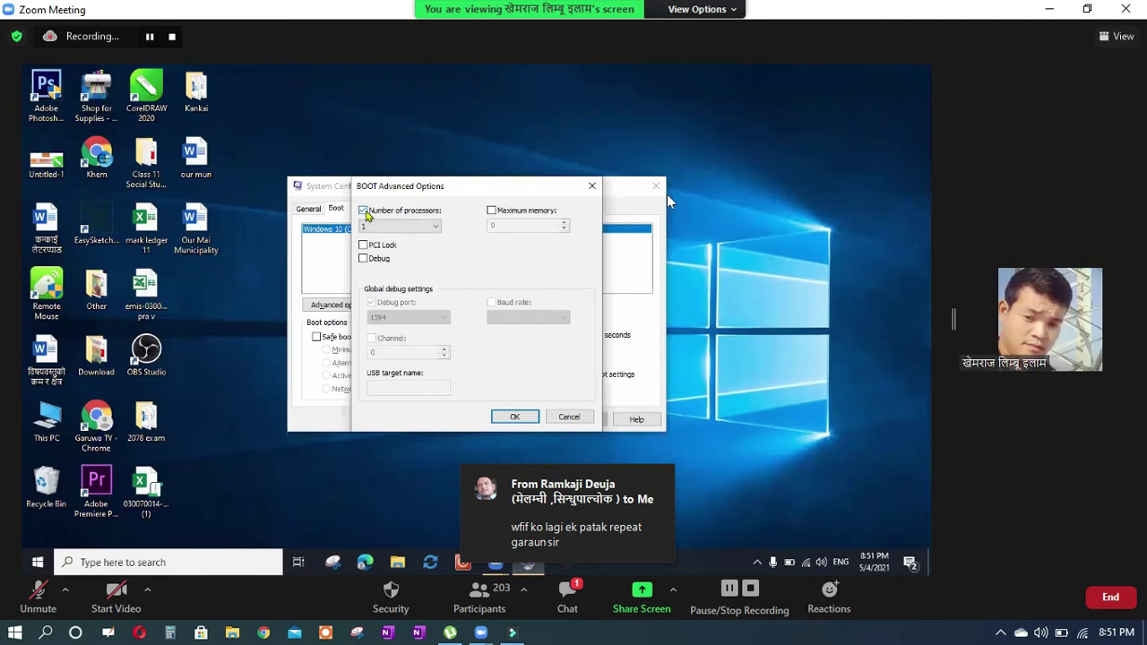
left_click(434, 229)
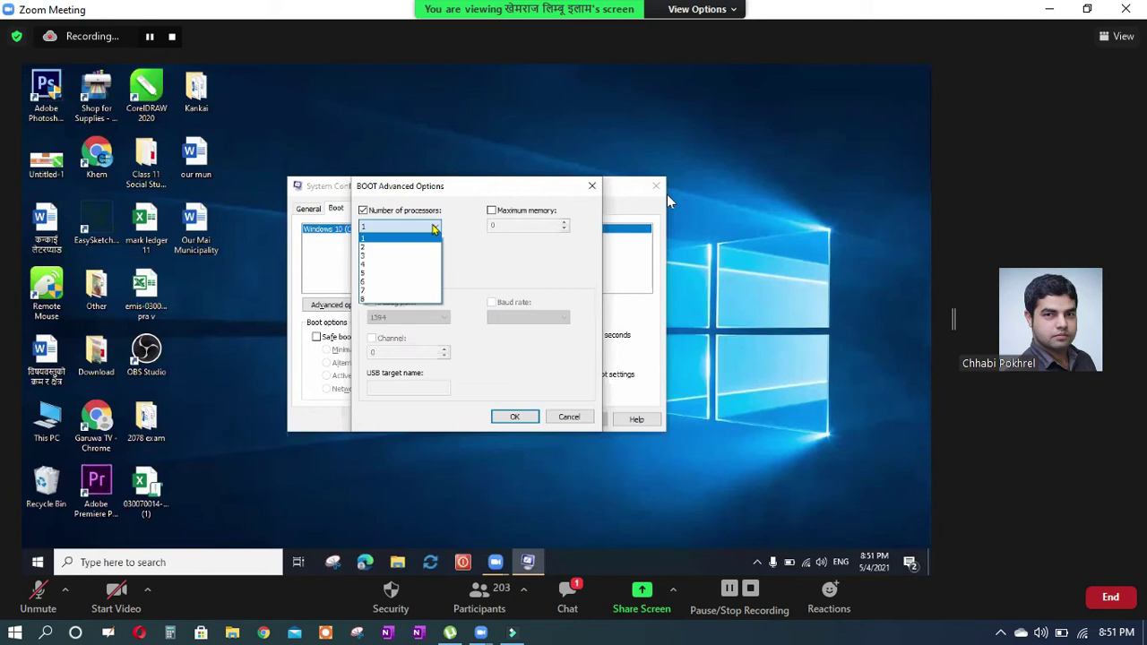
left_click(395, 299)
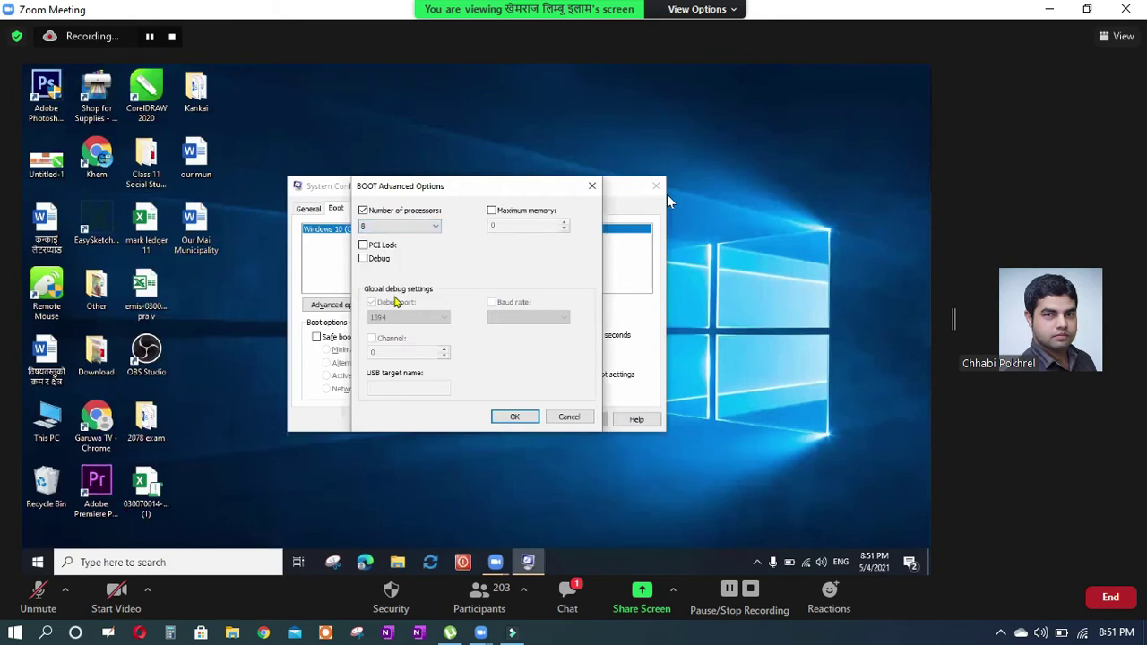
Enable maximum memory at 8192, apply the boot changes and close System Configuration
left_click(491, 214)
left_click(491, 212)
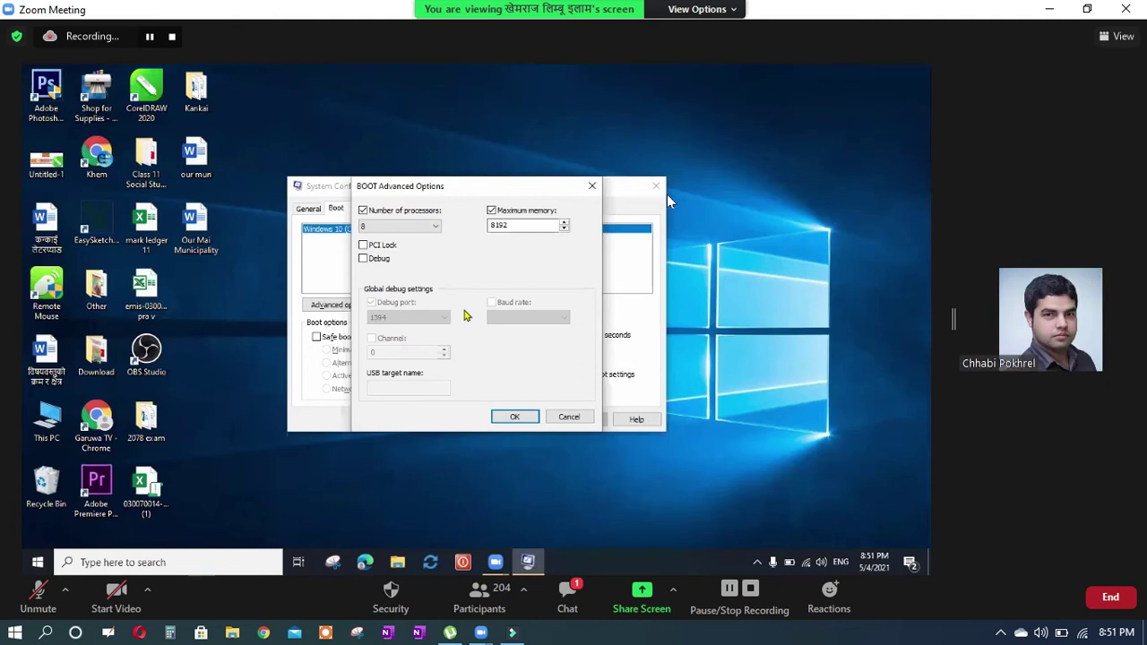
left_click(515, 419)
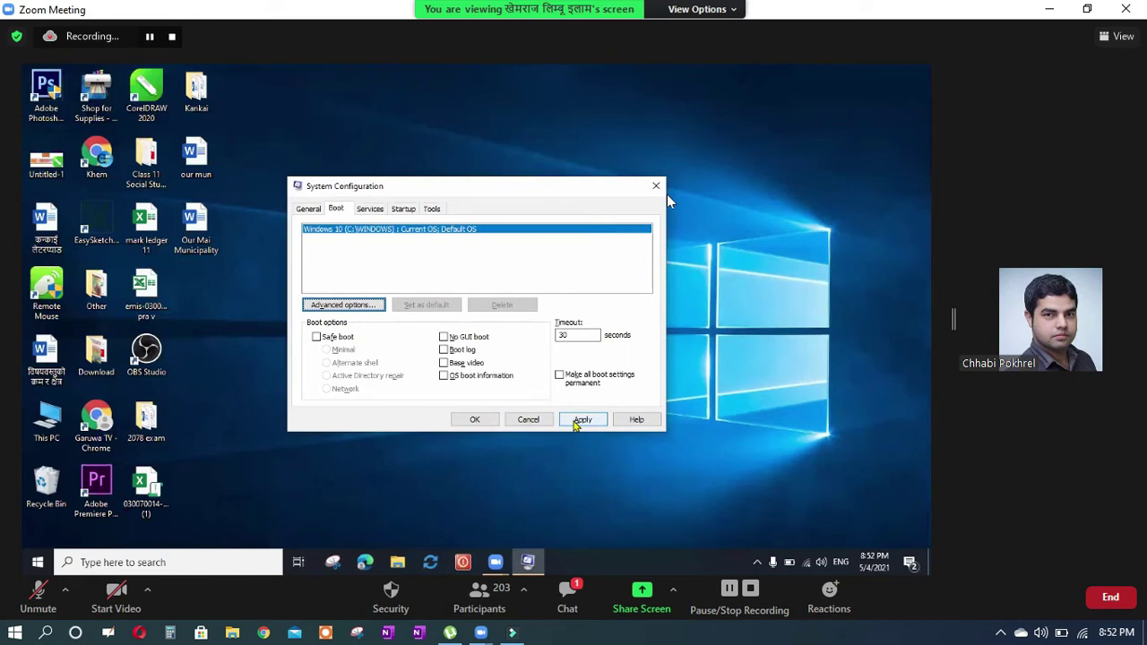
left_click(581, 420)
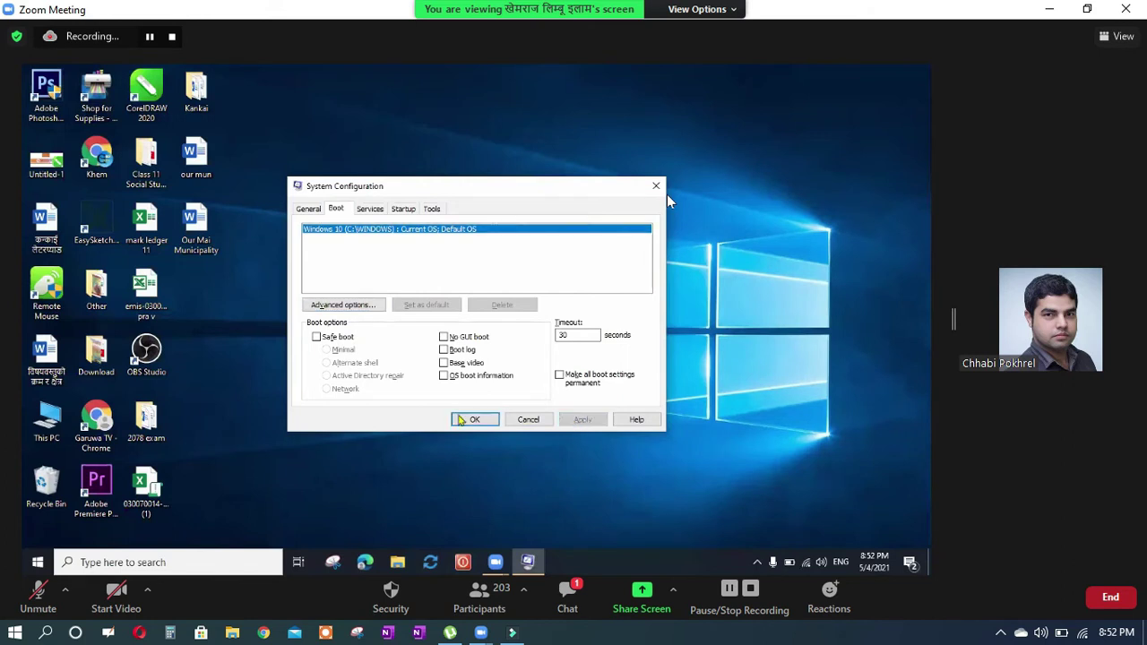
left_click(460, 422)
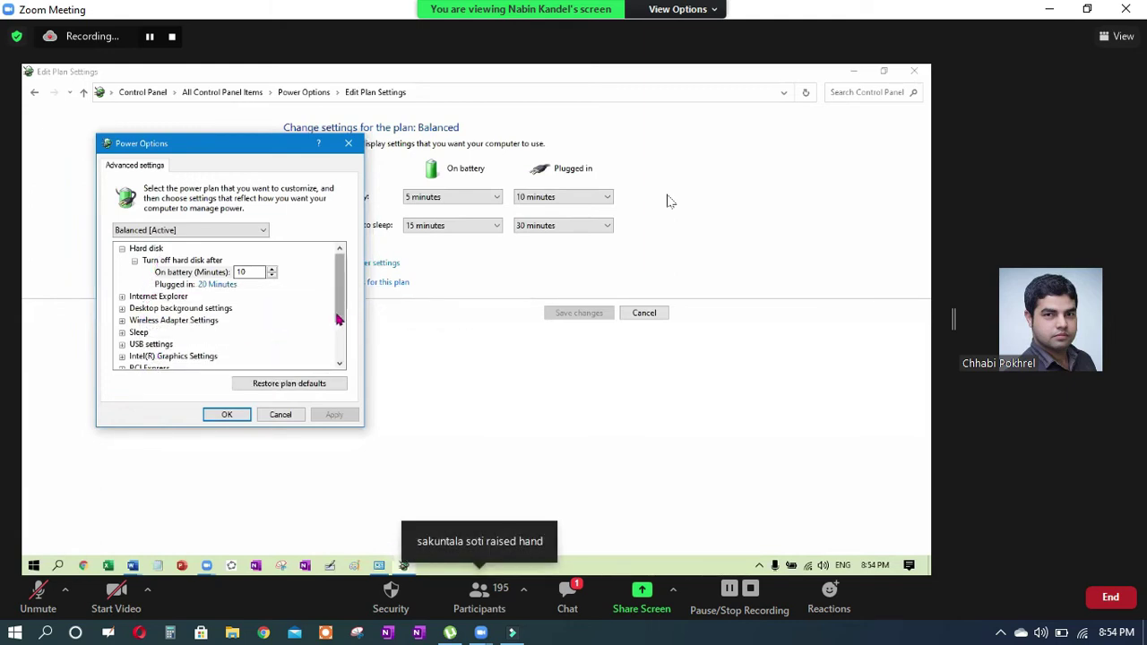
Expand the Power Saving Mode options under Wireless Adapter Settings in the Balanced plan's advanced power settings
left_click_drag(339, 319, 340, 323)
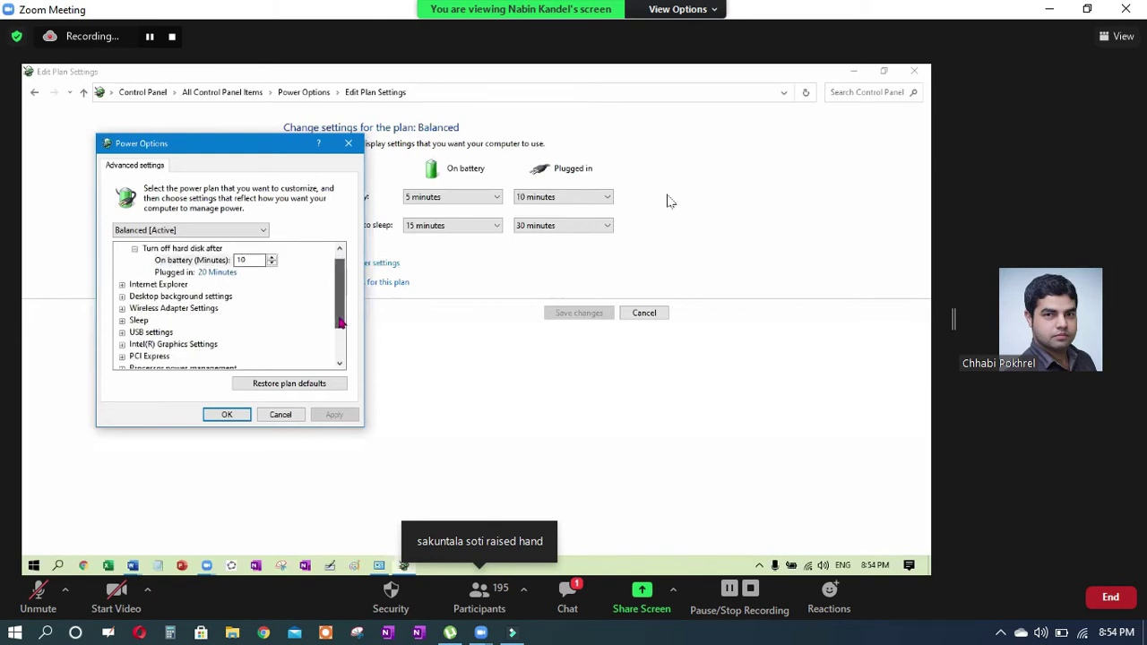
left_click(206, 311)
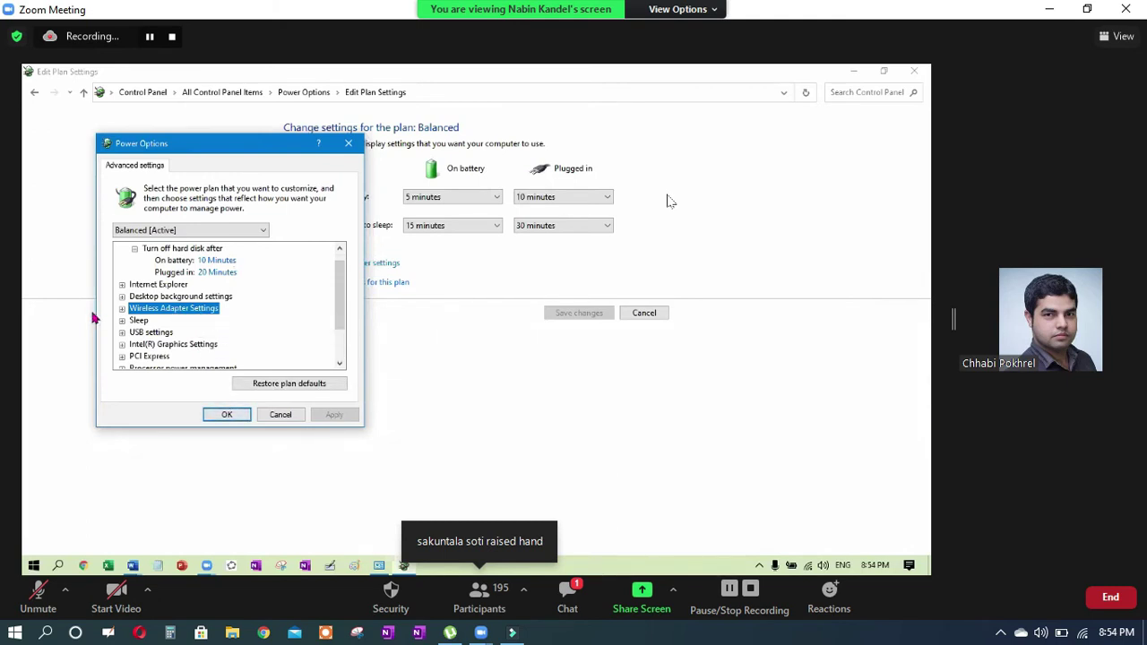
left_click(123, 309)
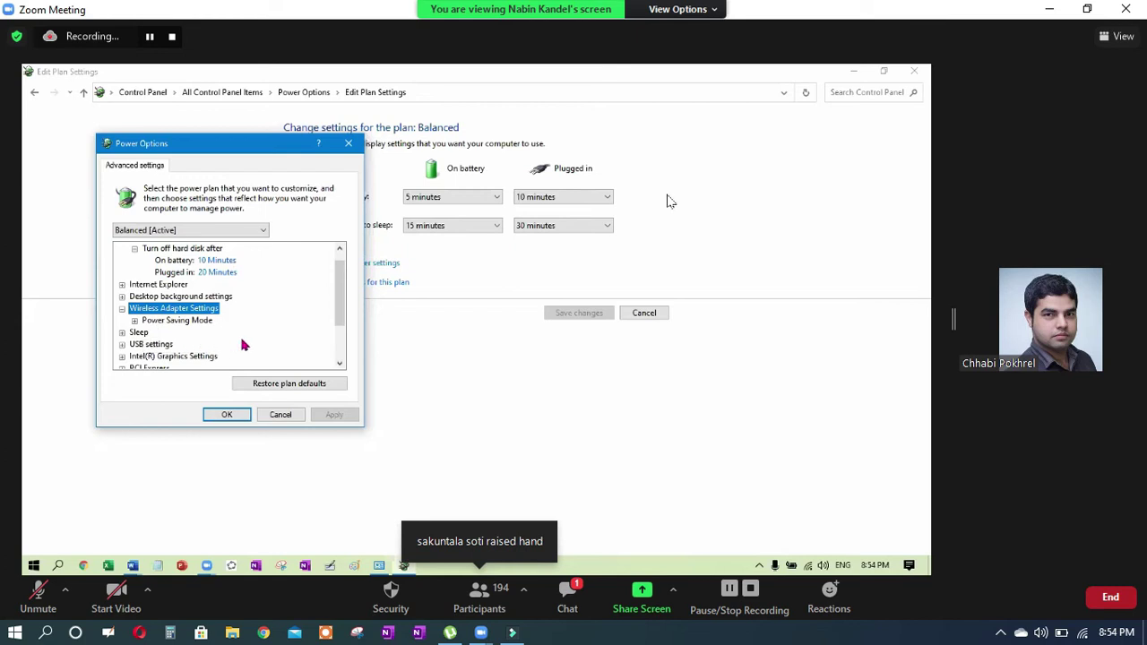
left_click(135, 321)
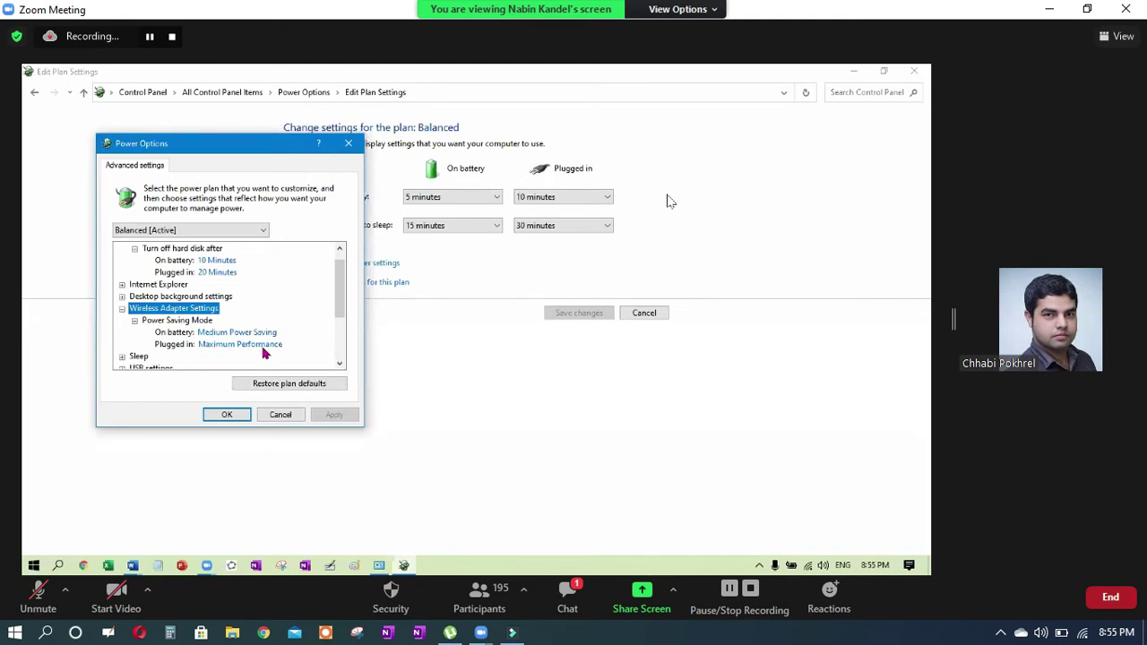
Set the wireless adapter's on-battery power saving mode to Maximum Performance
left_click(209, 350)
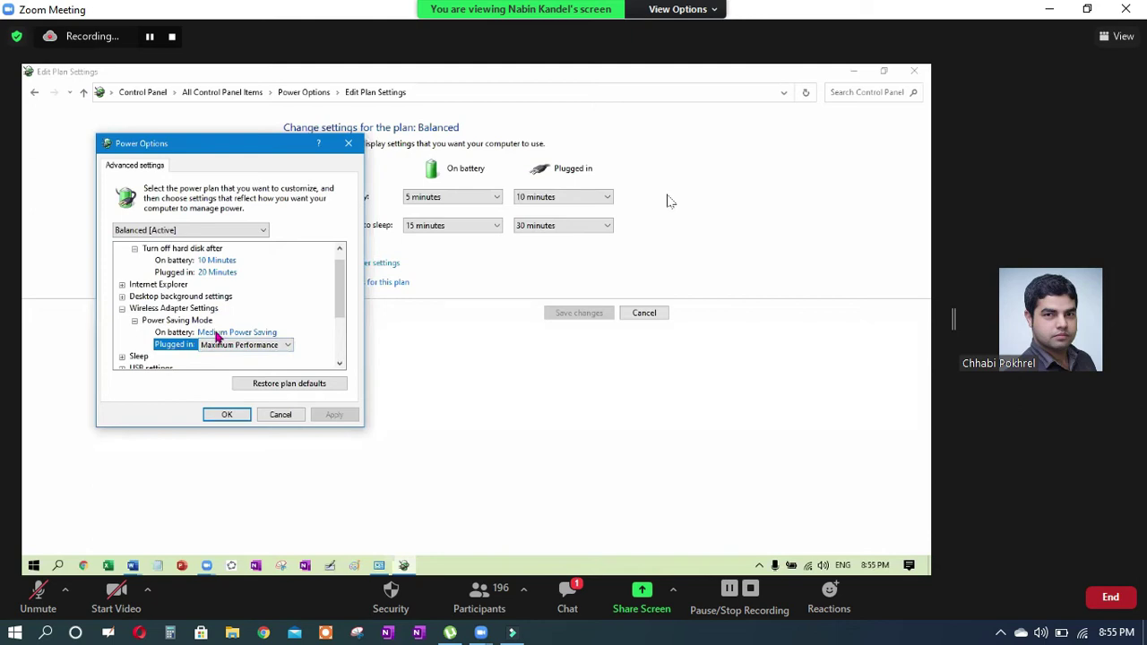
left_click(216, 335)
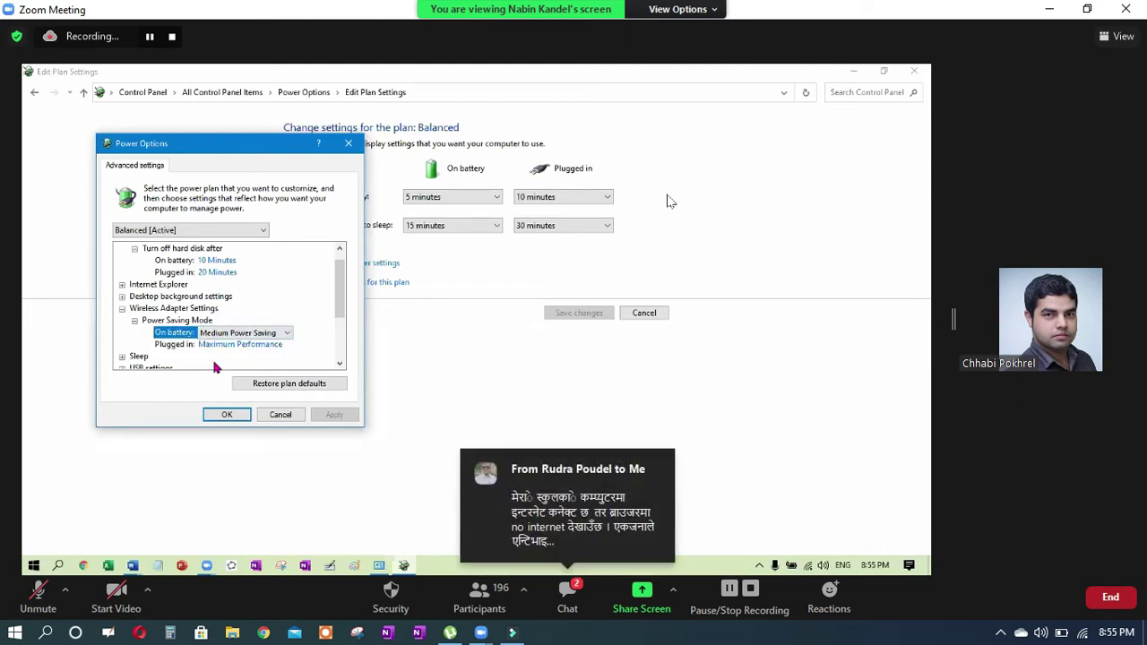
left_click(287, 334)
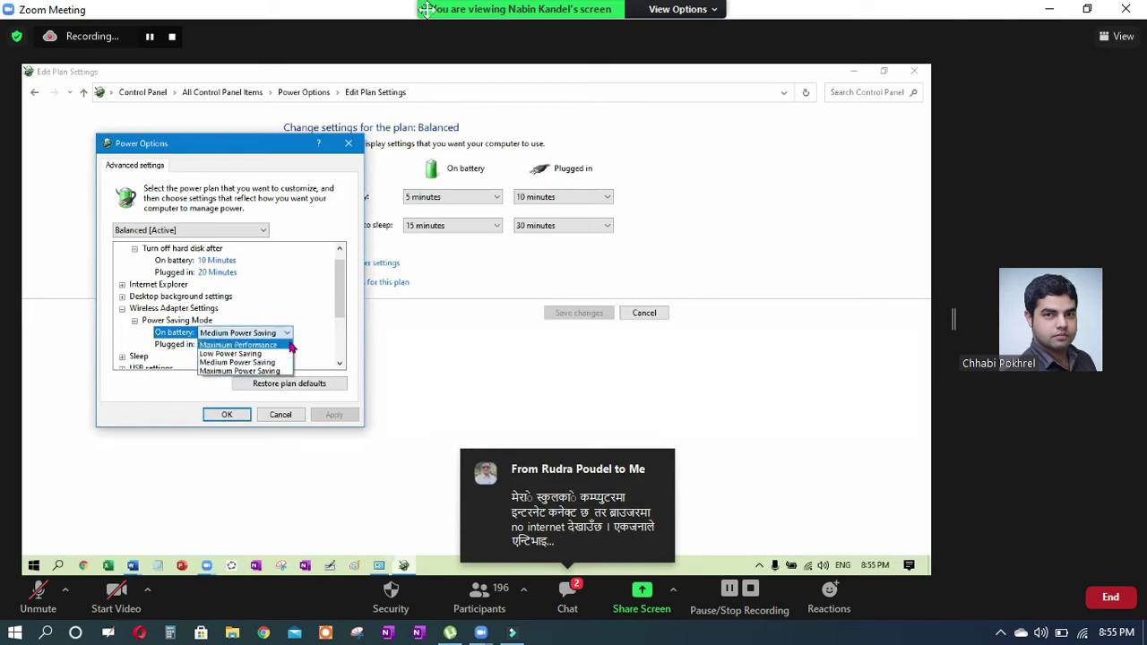
Show the meeting's participants and make the one with the raised hand a co-host
left_click(480, 598)
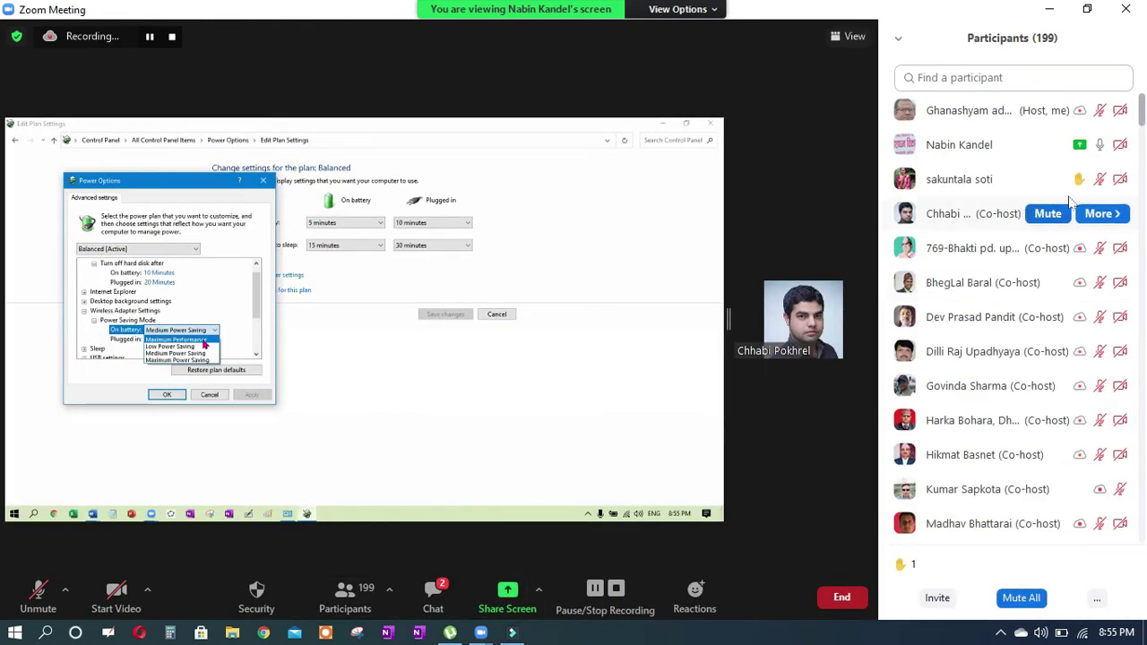
mouse_move(1097, 183)
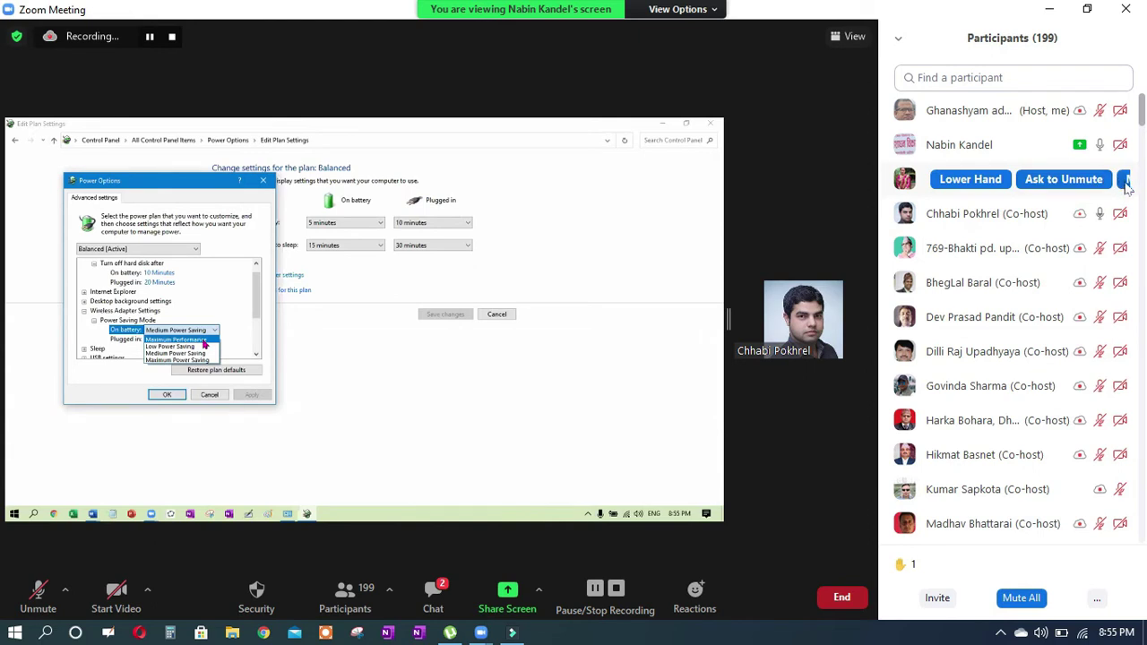
left_click(1127, 182)
left_click(1063, 269)
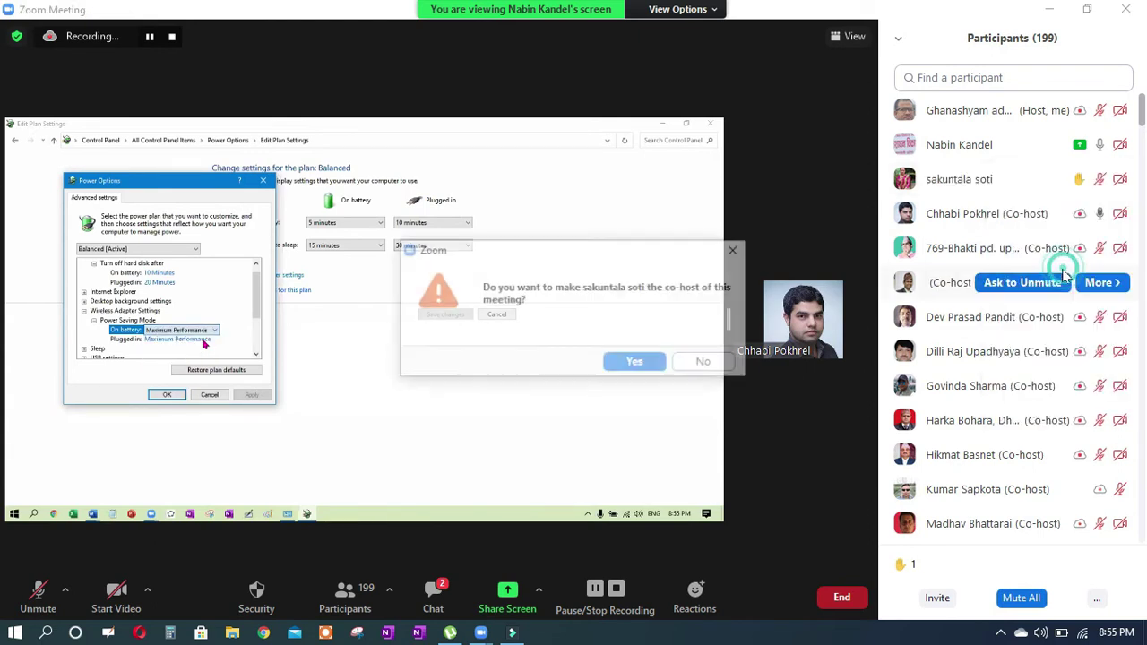
left_click(634, 362)
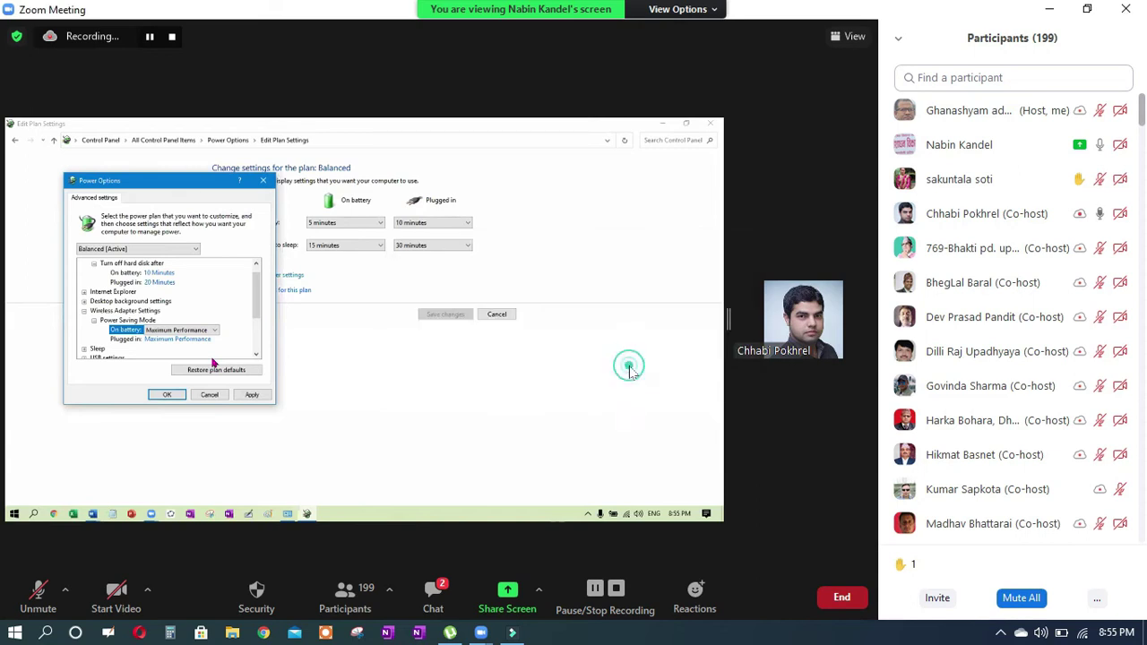
Make the participant who is sharing the screen a co-host of the meeting
mouse_move(1018, 289)
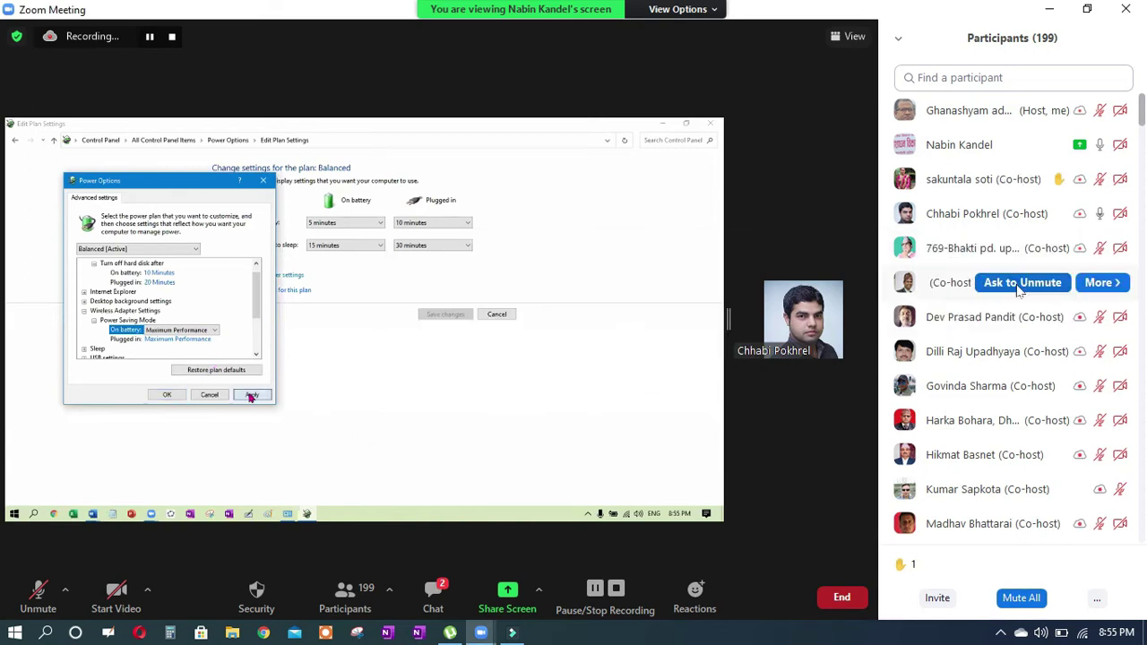
mouse_move(1105, 189)
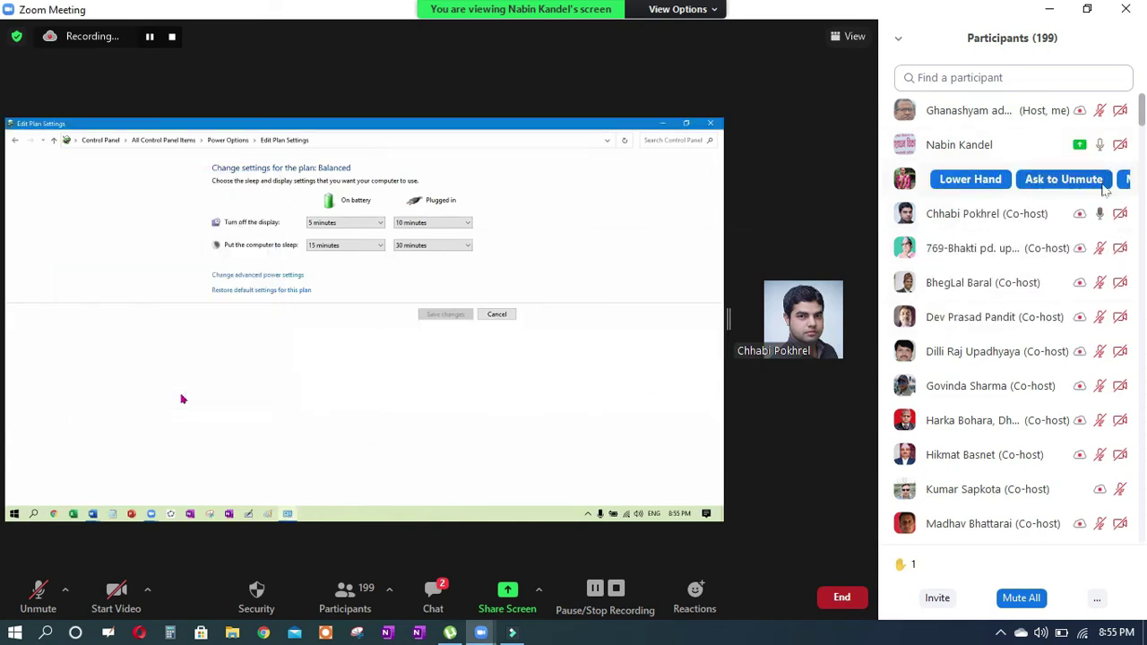
mouse_move(1100, 216)
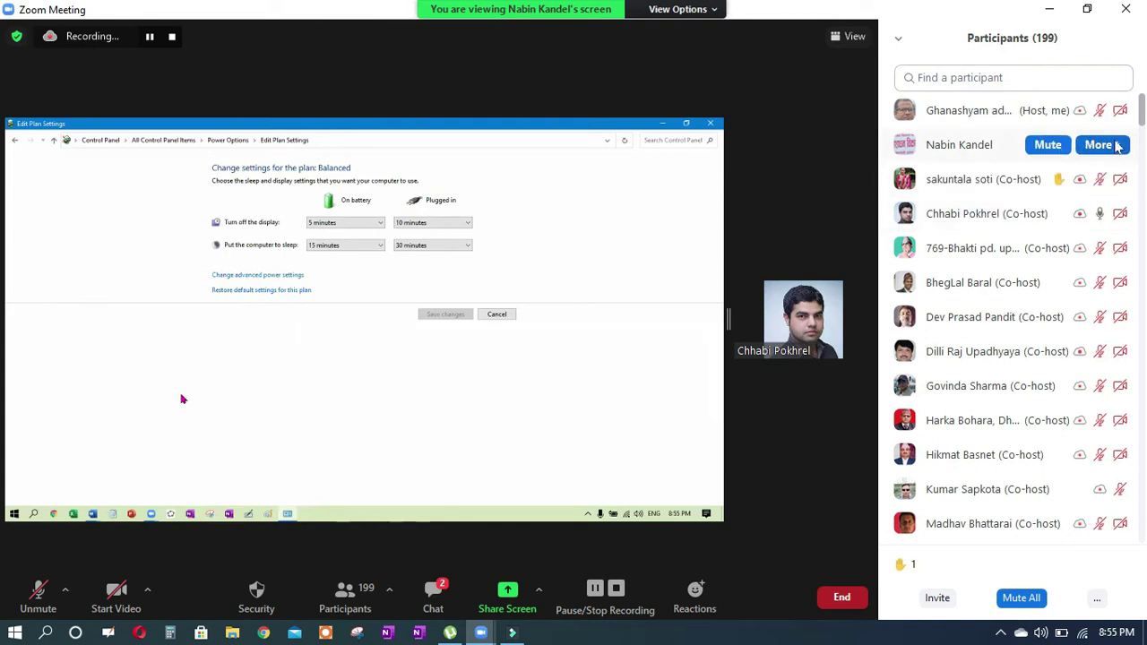
left_click(1116, 149)
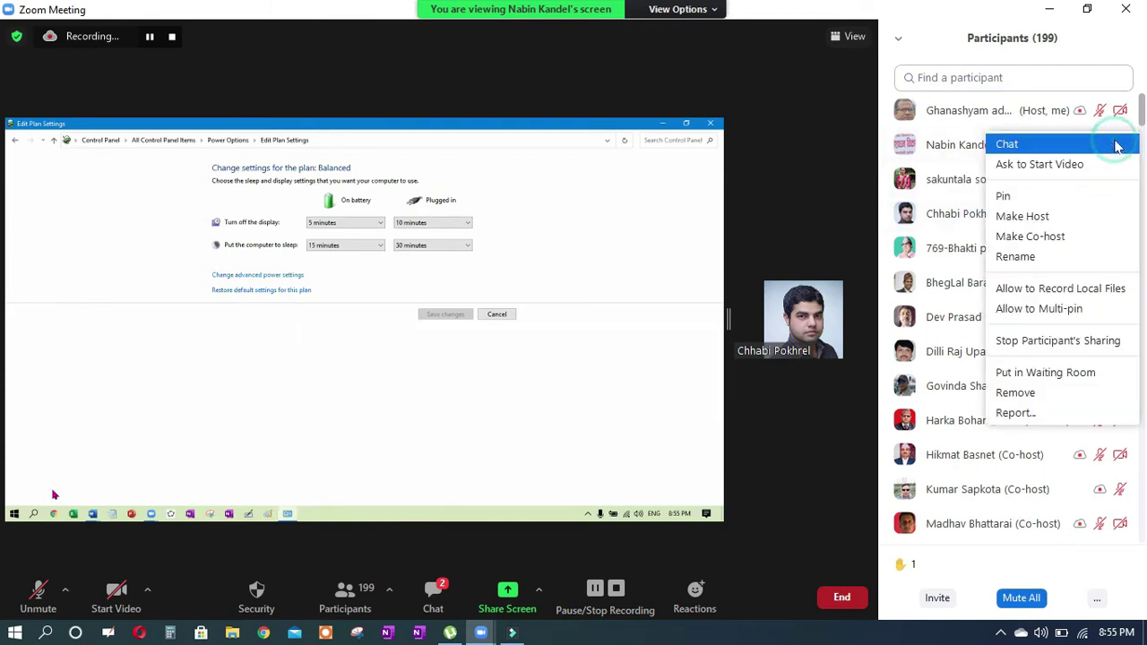
left_click(1066, 237)
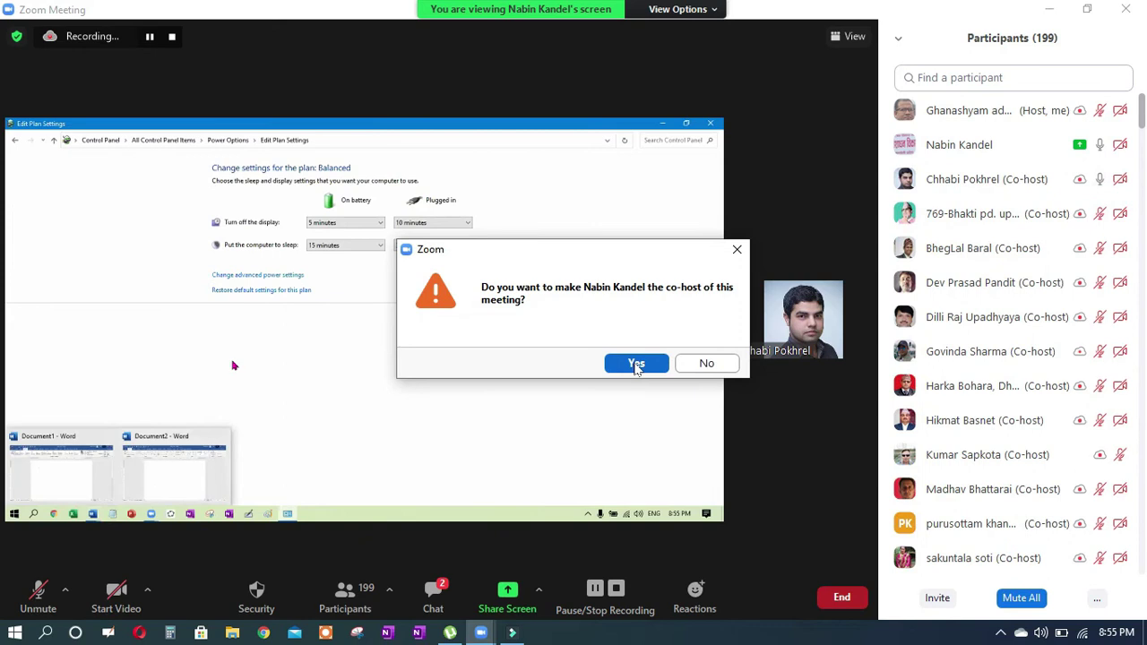
left_click(635, 361)
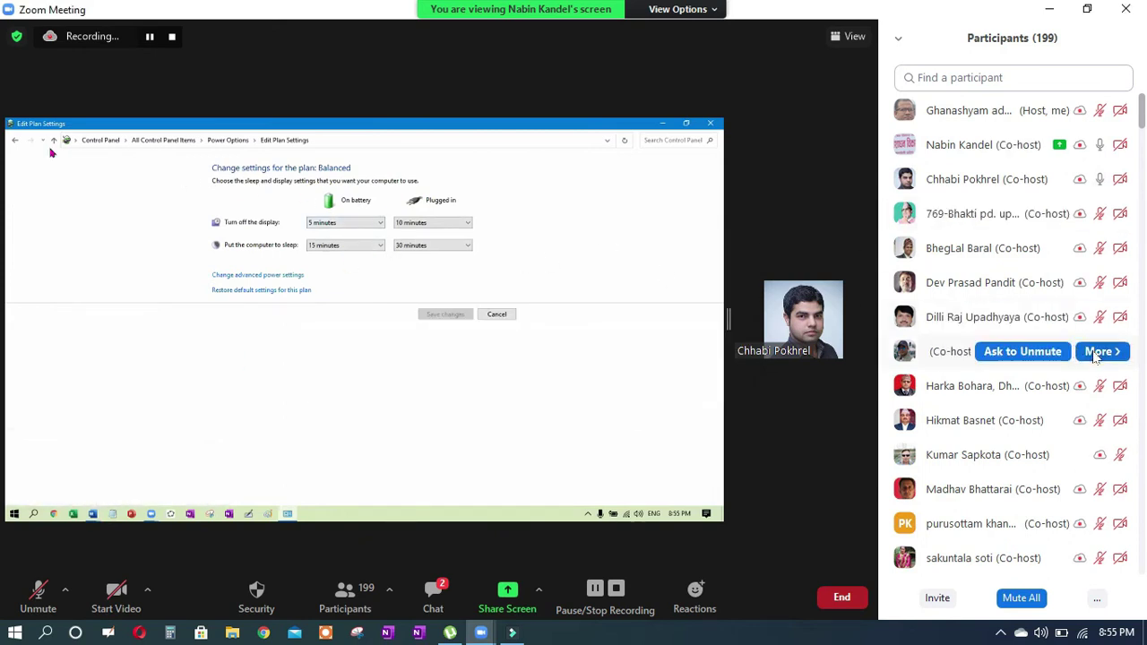
Find the first participant listed under H, after the G names, and make that person a co-host of the meeting
scroll(1009, 457, "down", 1)
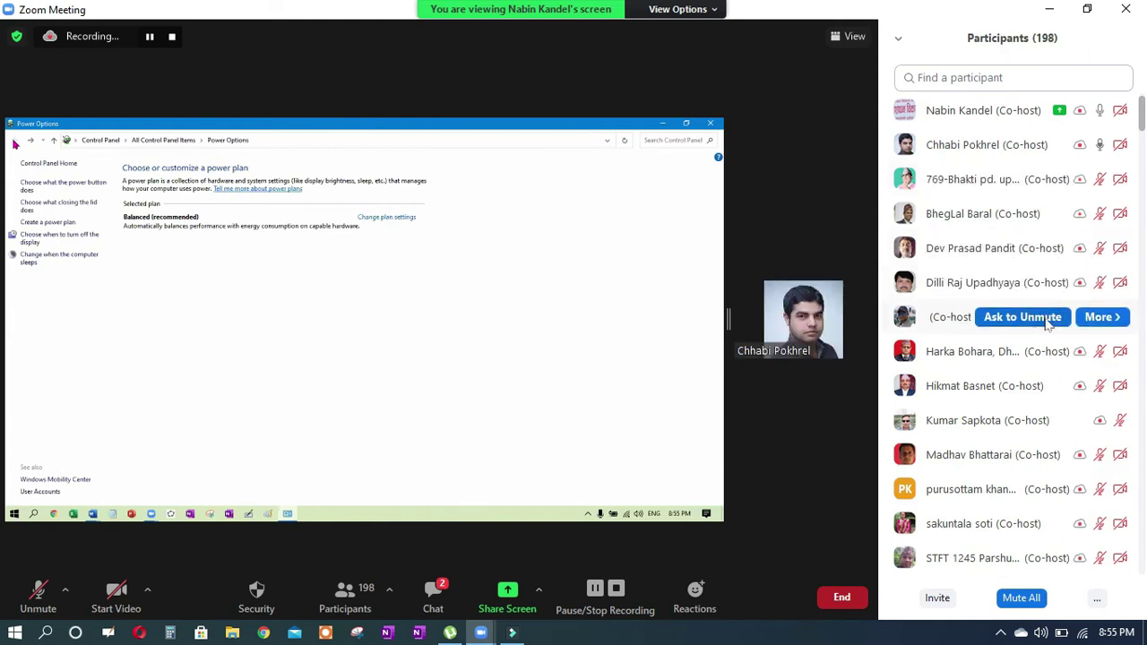
scroll(1046, 376, "down", 3)
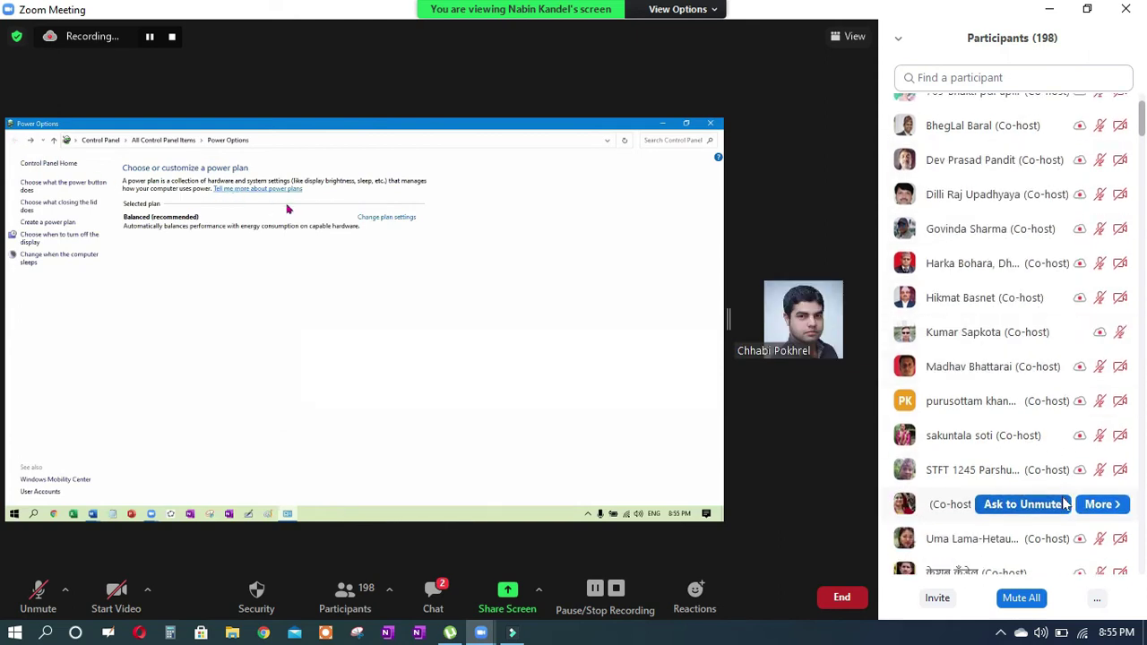
scroll(1066, 504, "down", 3)
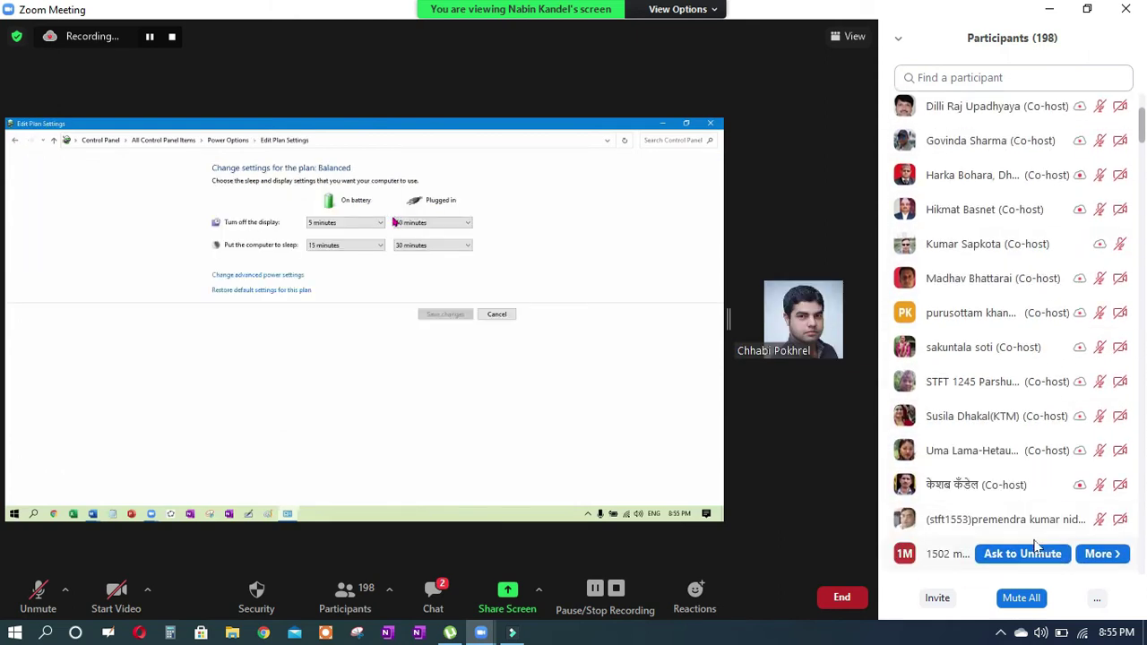
scroll(1035, 544, "down", 10)
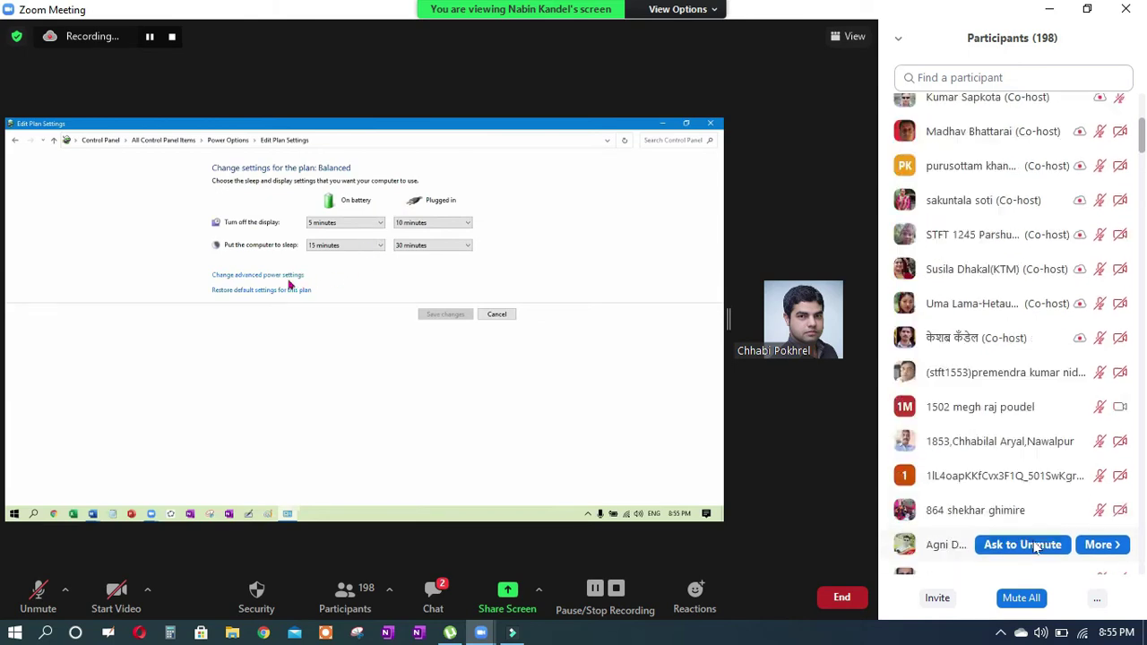
scroll(1062, 465, "down", 8)
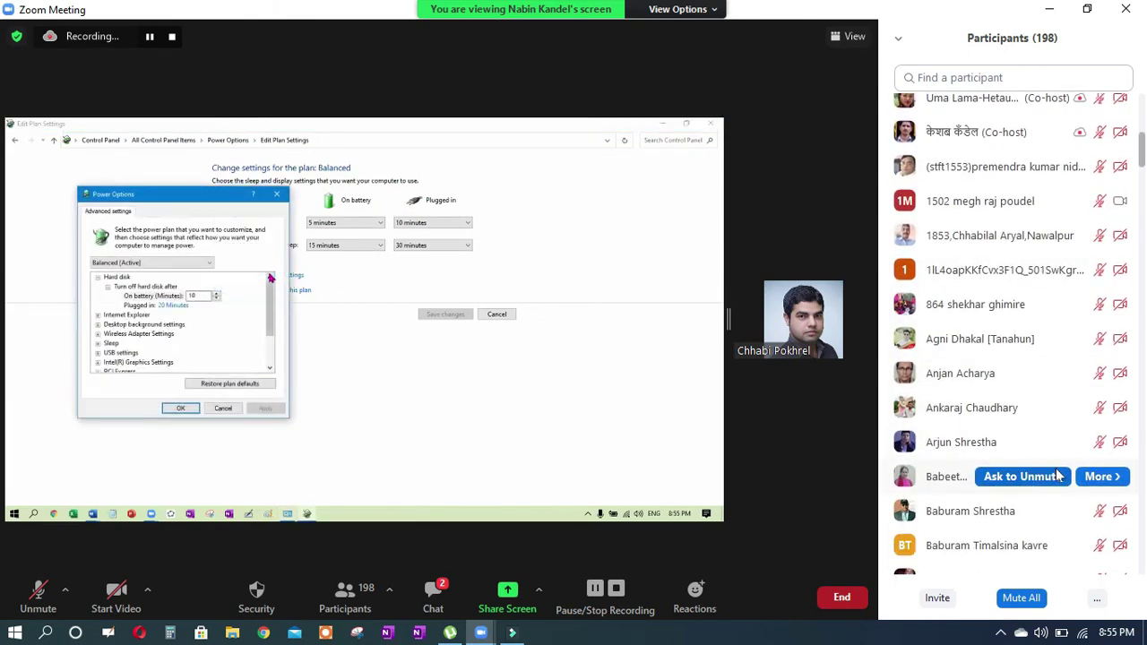
scroll(1057, 475, "down", 3)
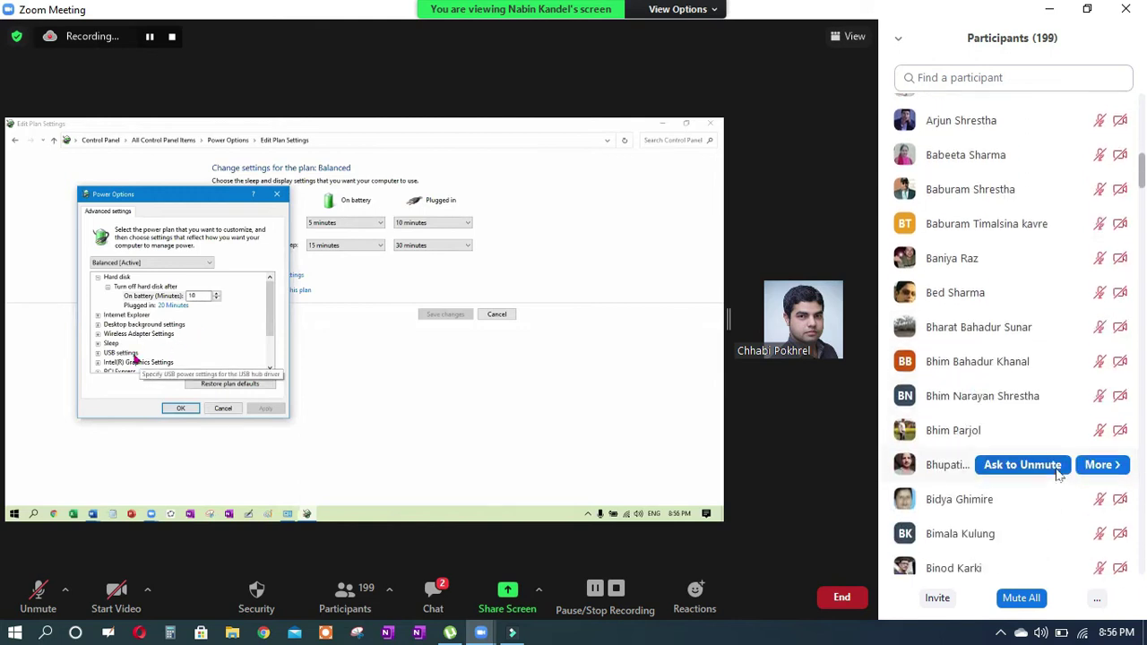
scroll(1057, 475, "down", 2)
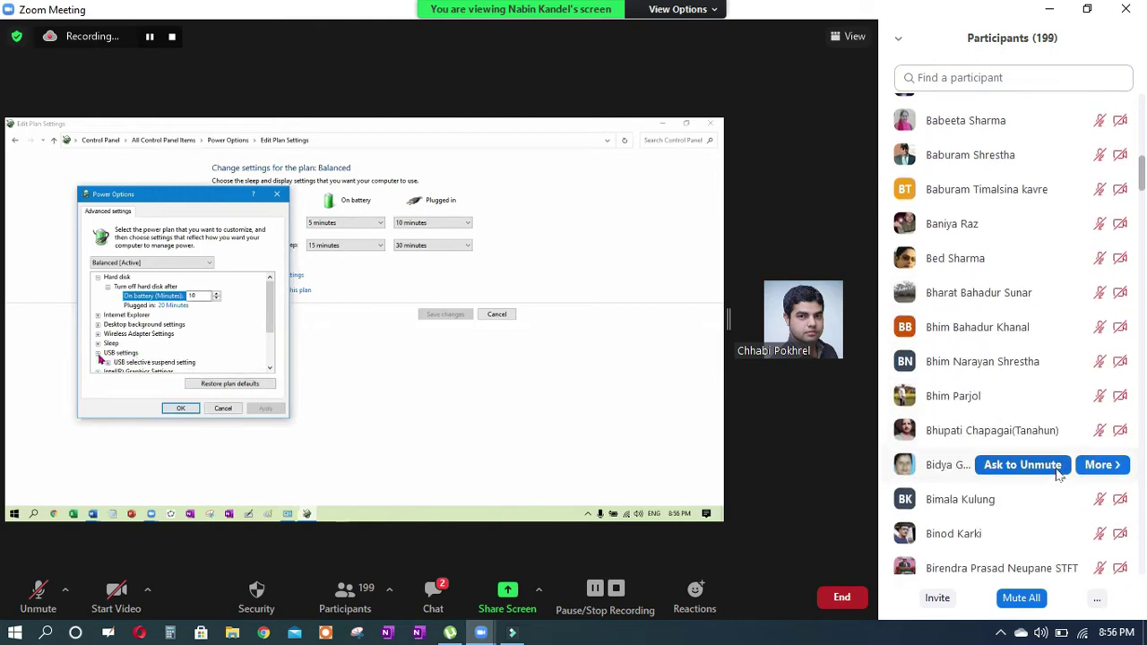
scroll(1057, 475, "down", 3)
scroll(1057, 475, "down", 4)
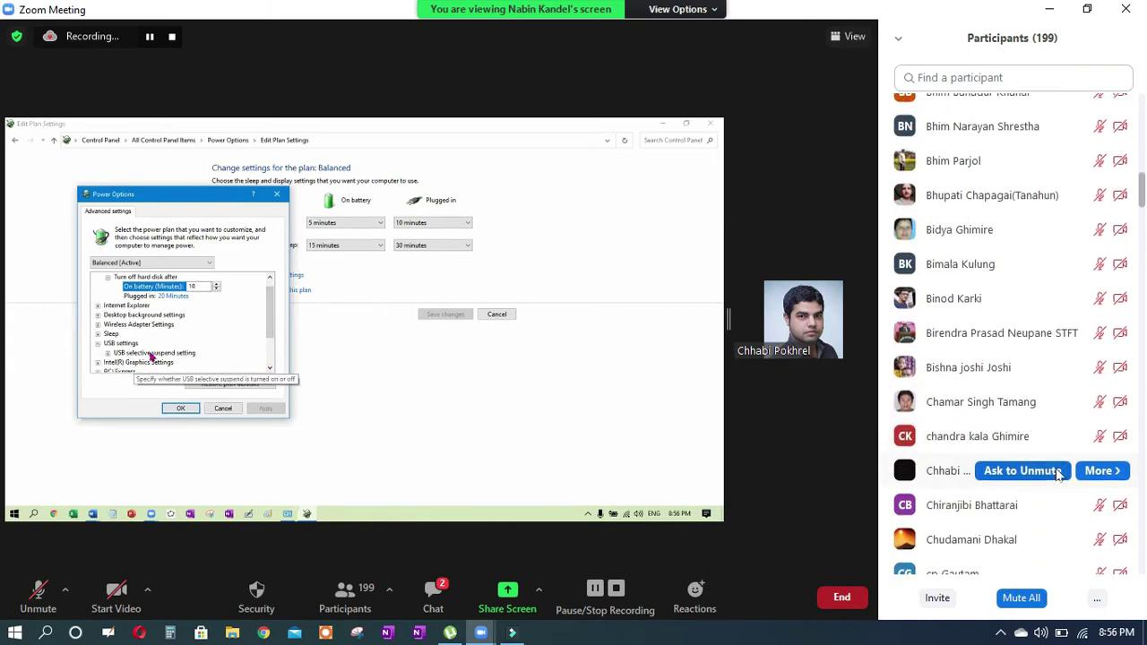
scroll(1057, 475, "down", 2)
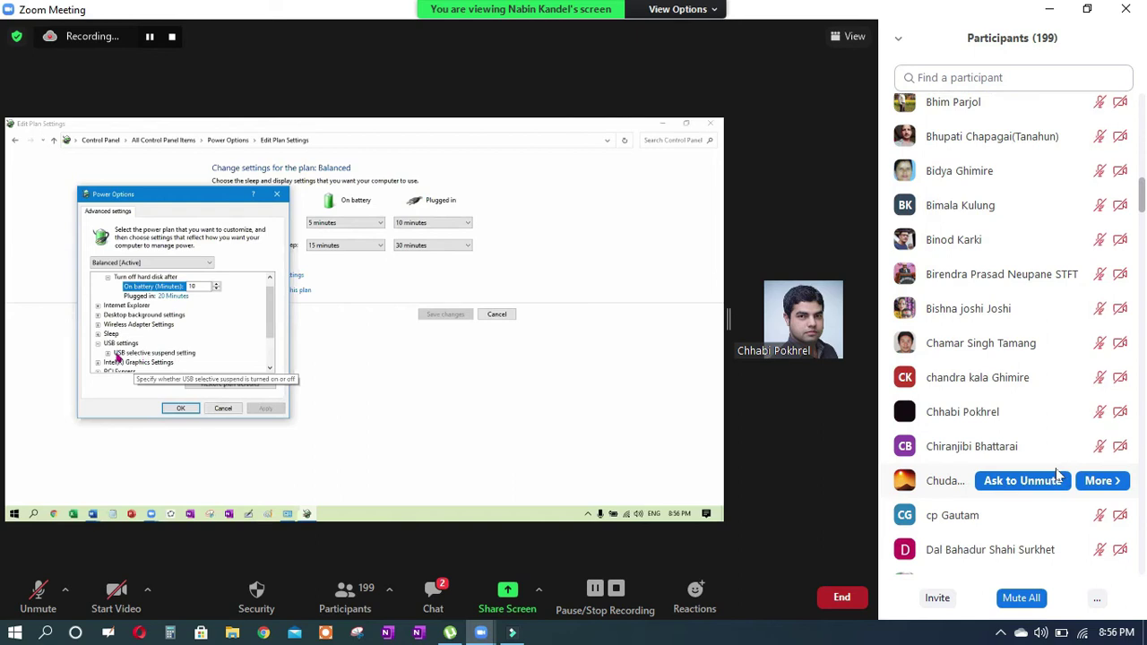
scroll(1057, 475, "down", 3)
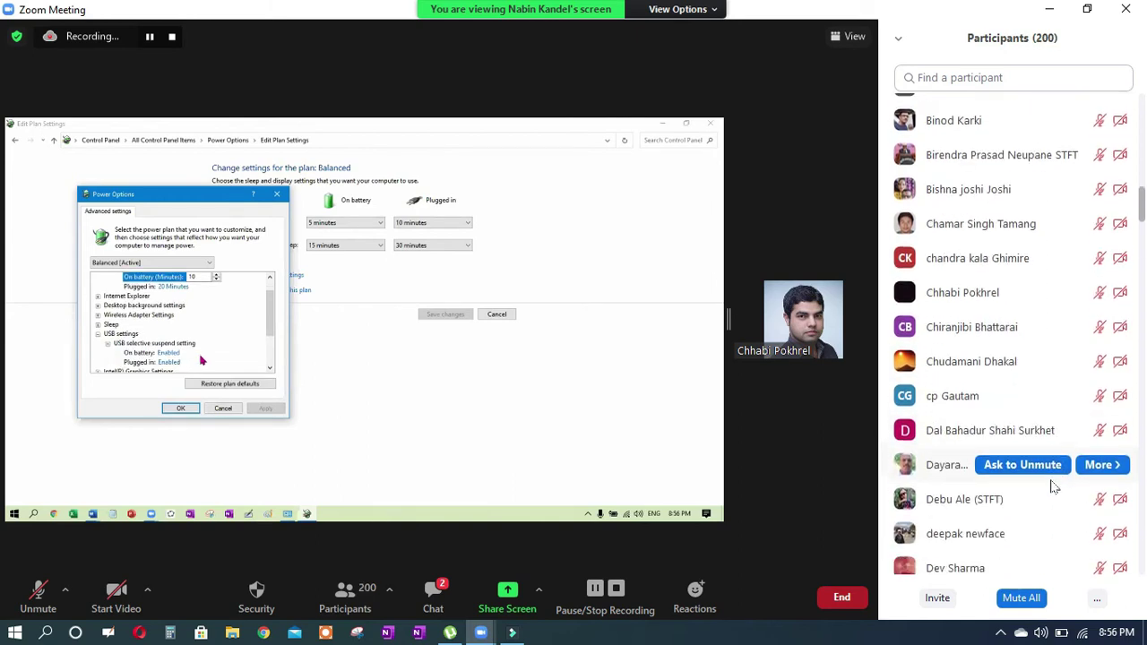
scroll(1054, 486, "up", 1)
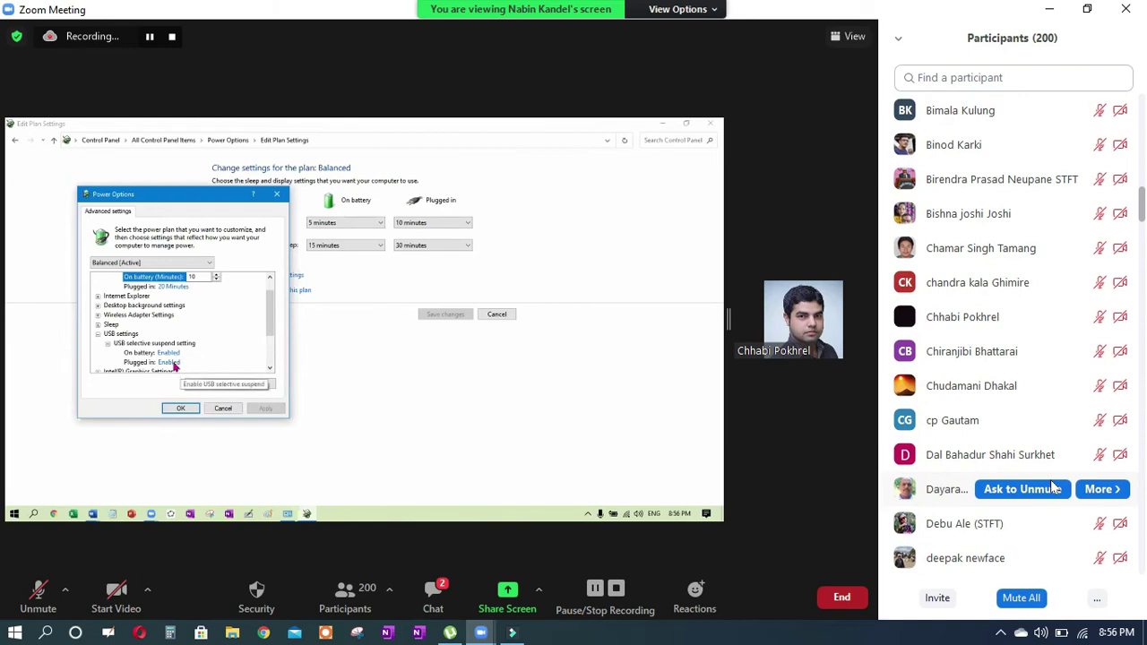
scroll(1054, 486, "down", 2)
scroll(1054, 486, "down", 3)
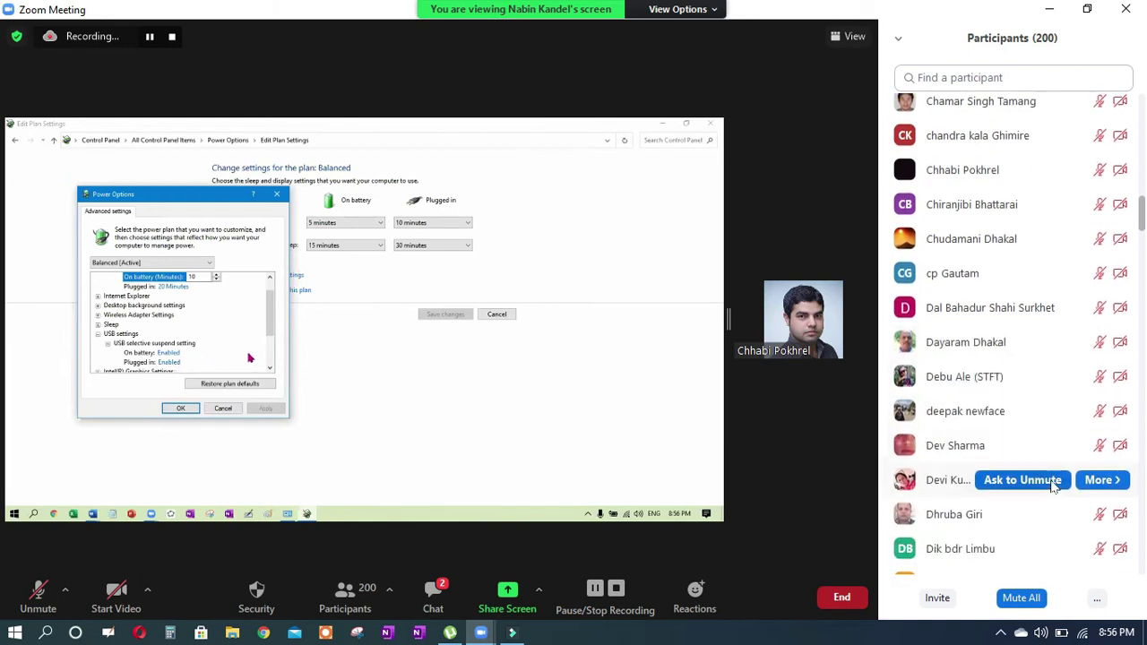
scroll(1053, 486, "up", 1)
scroll(1053, 487, "down", 2)
scroll(1053, 486, "up", 1)
scroll(1054, 486, "down", 1)
scroll(1053, 486, "up", 1)
scroll(1054, 487, "down", 2)
scroll(1054, 487, "up", 1)
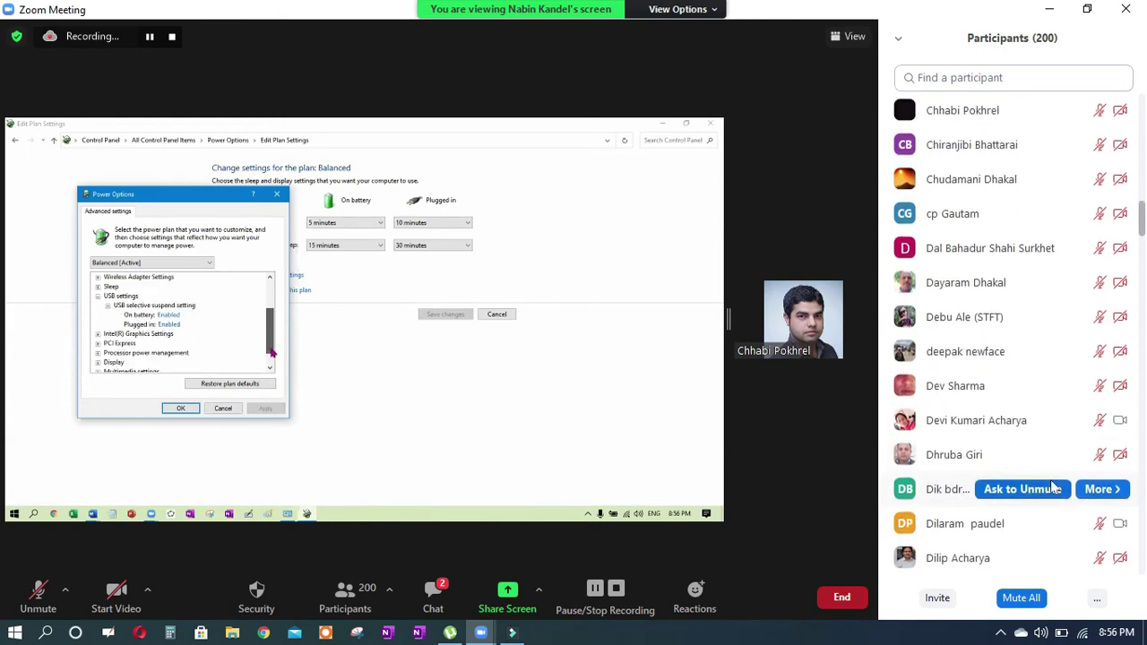
scroll(1053, 486, "down", 3)
scroll(1053, 487, "down", 2)
scroll(1053, 486, "down", 4)
scroll(1054, 486, "down", 9)
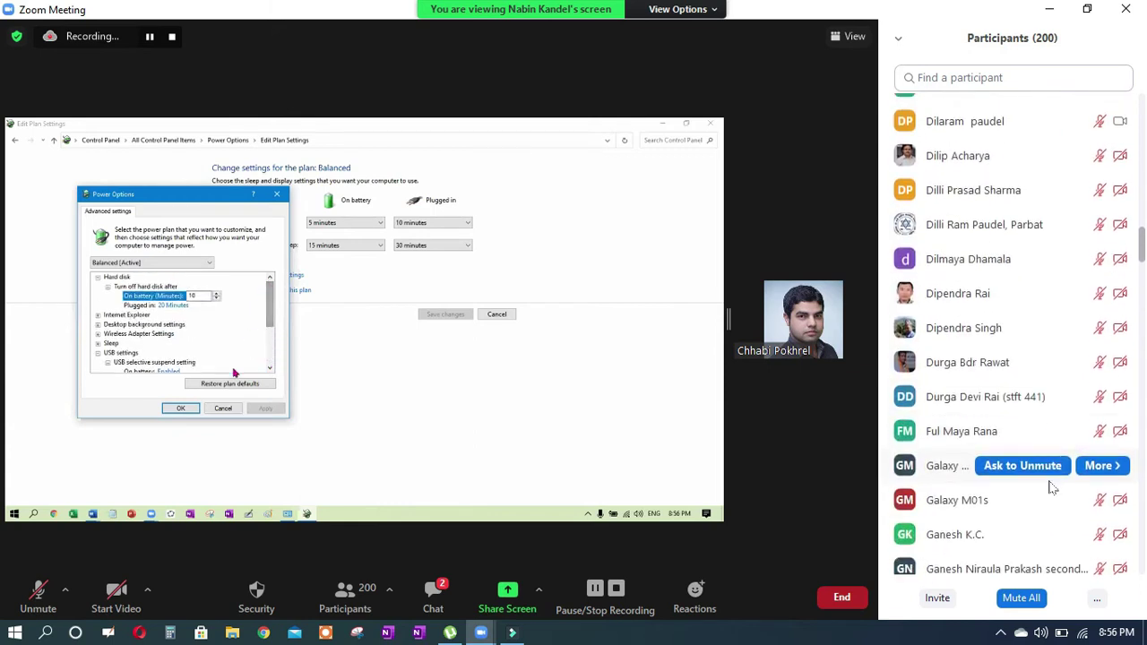
scroll(1054, 487, "down", 5)
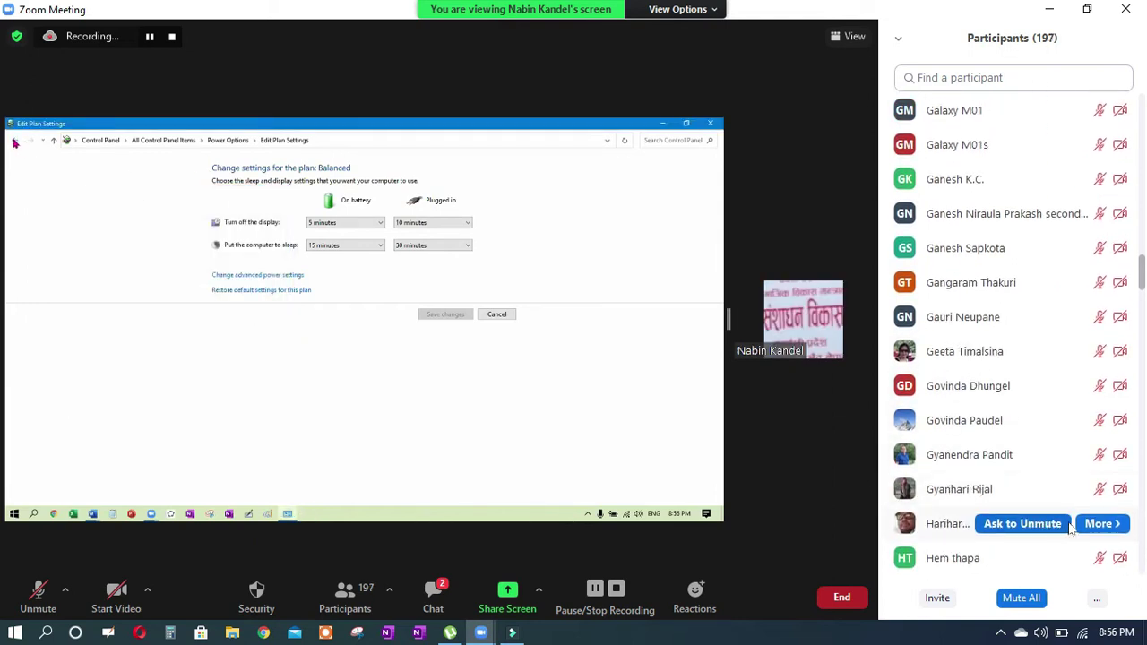
left_click(1110, 525)
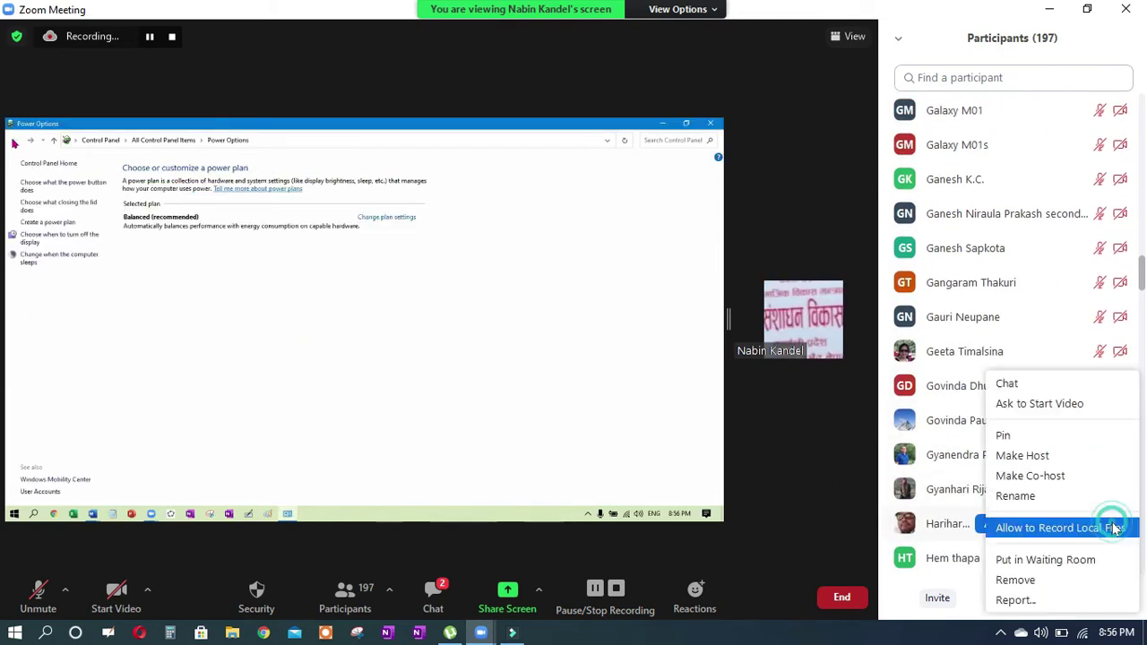
left_click(1057, 476)
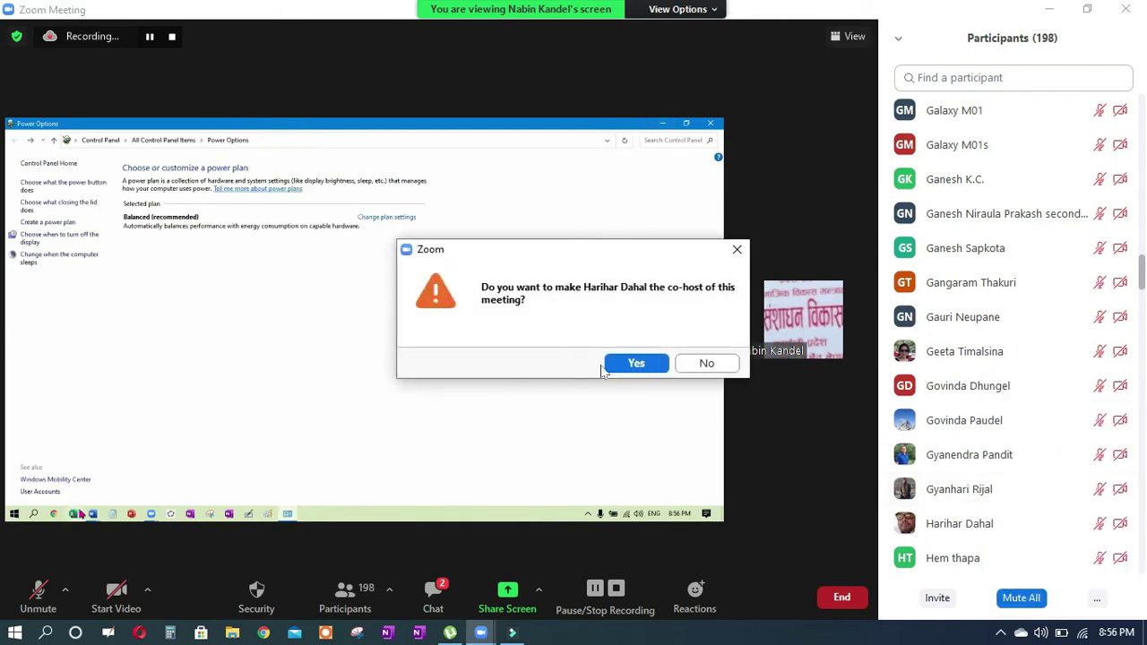
left_click(635, 362)
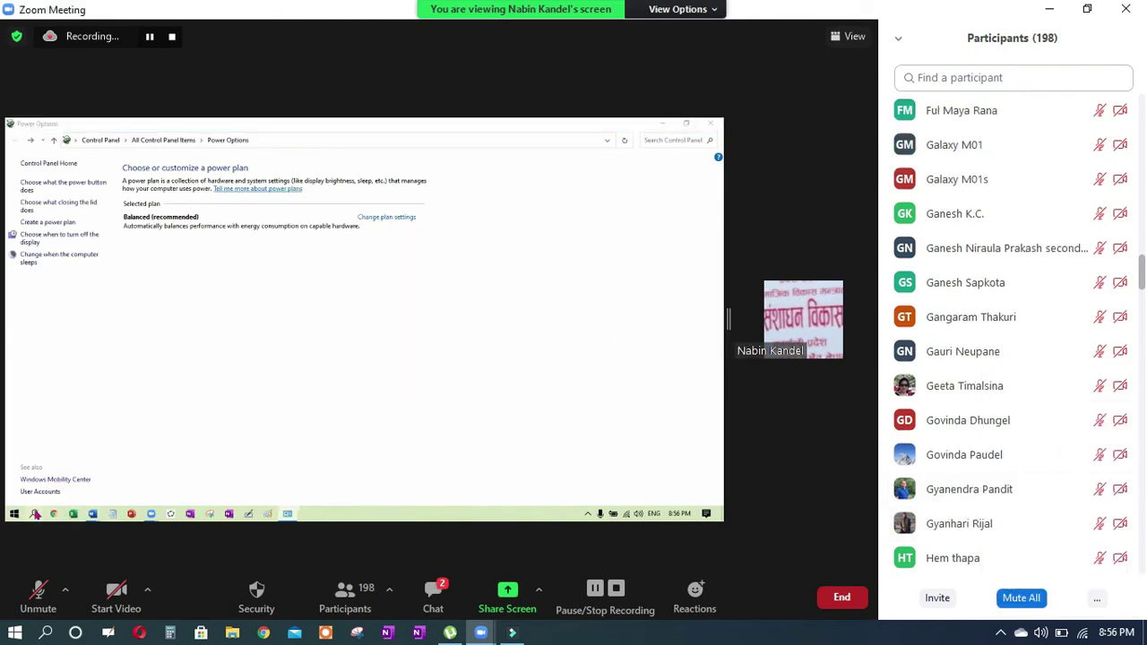
Find the first participant listed under L, after the K names, and make that person a co-host of the meeting
scroll(1098, 443, "down", 2)
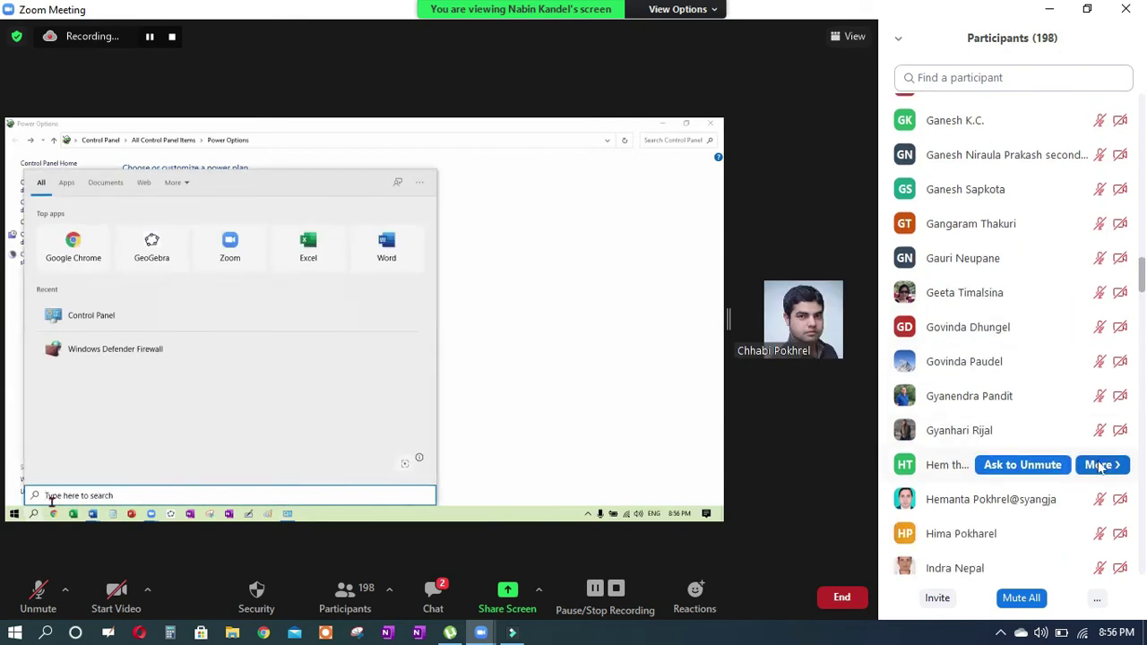
scroll(1088, 489, "up", 1)
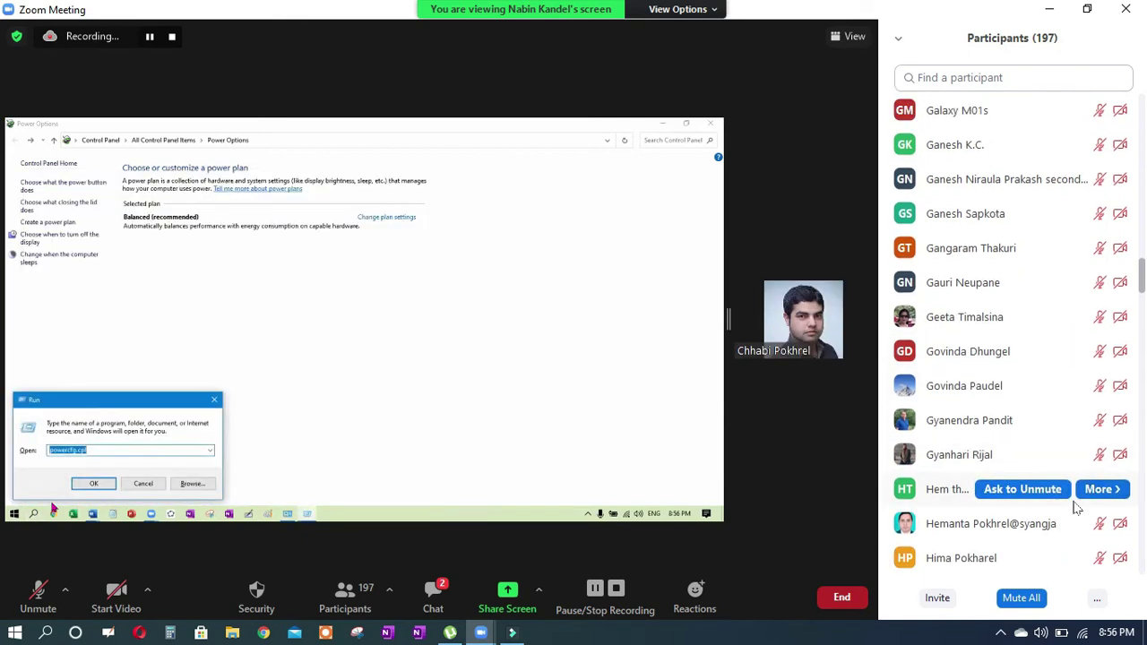
scroll(1088, 459, "down", 2)
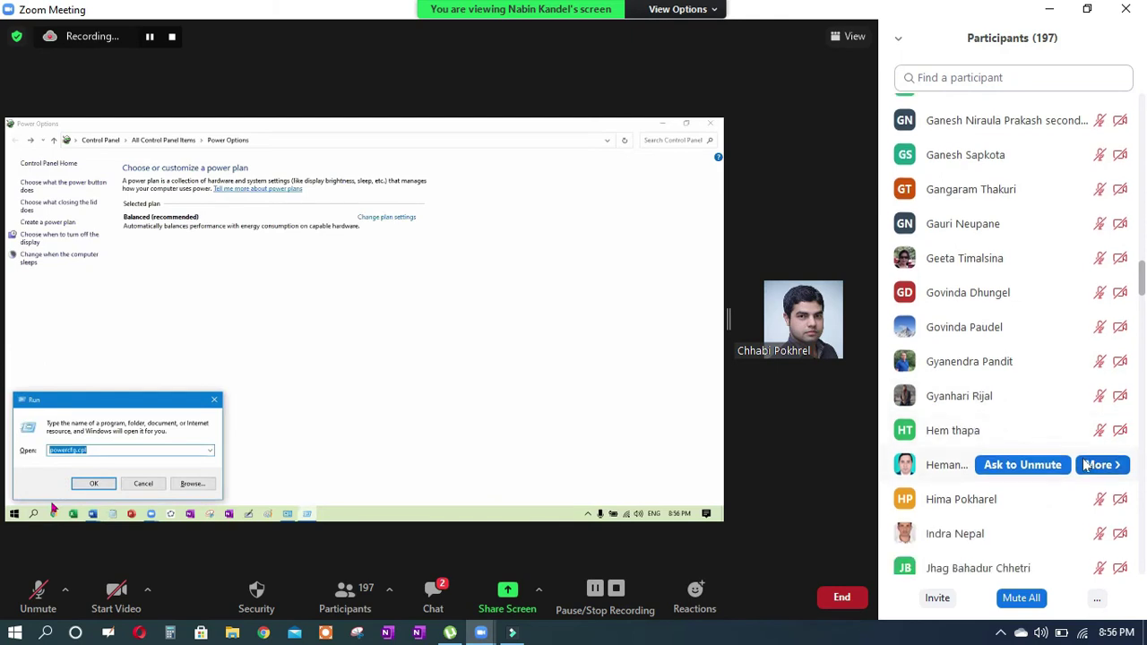
scroll(1084, 464, "up", 1)
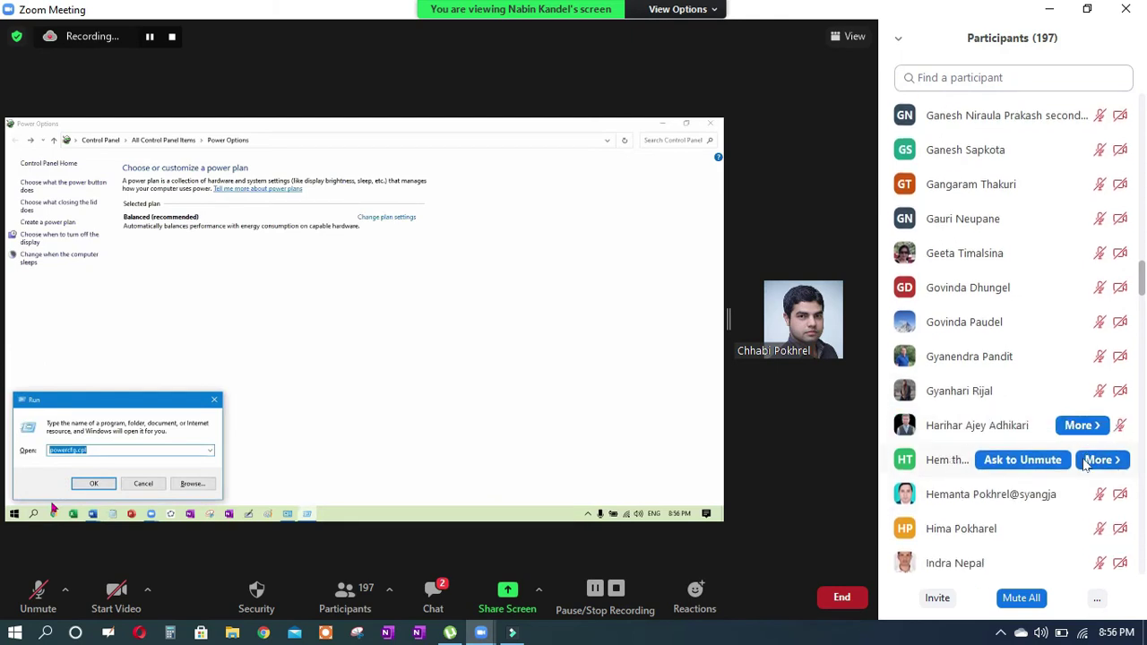
scroll(1083, 464, "down", 3)
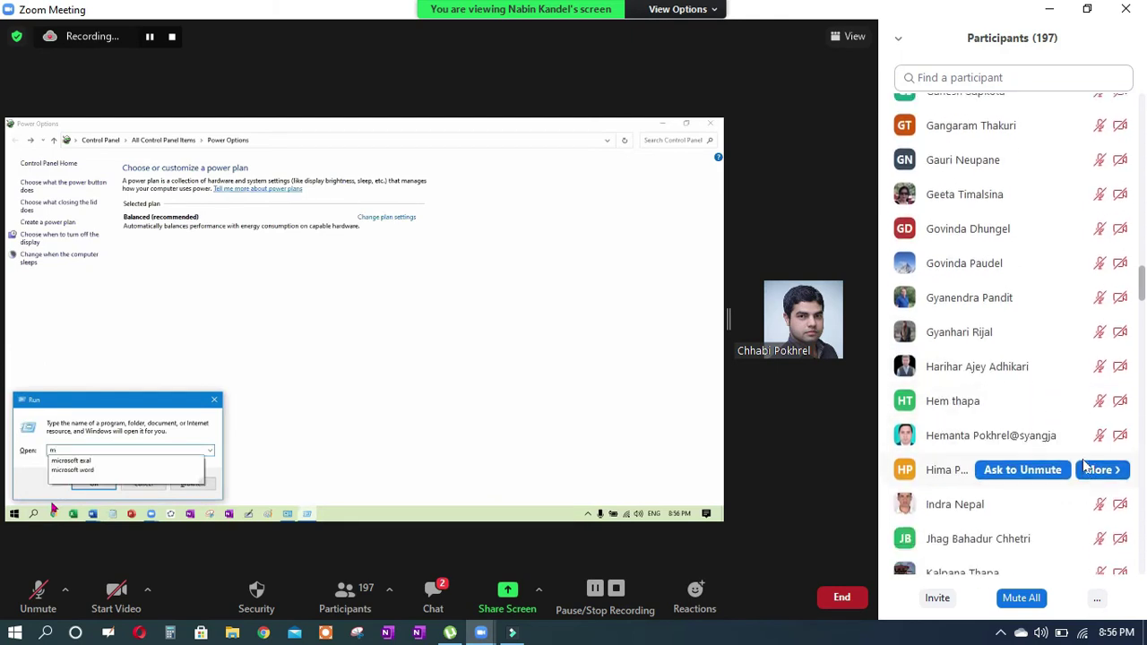
scroll(1084, 464, "down", 3)
scroll(1084, 464, "down", 4)
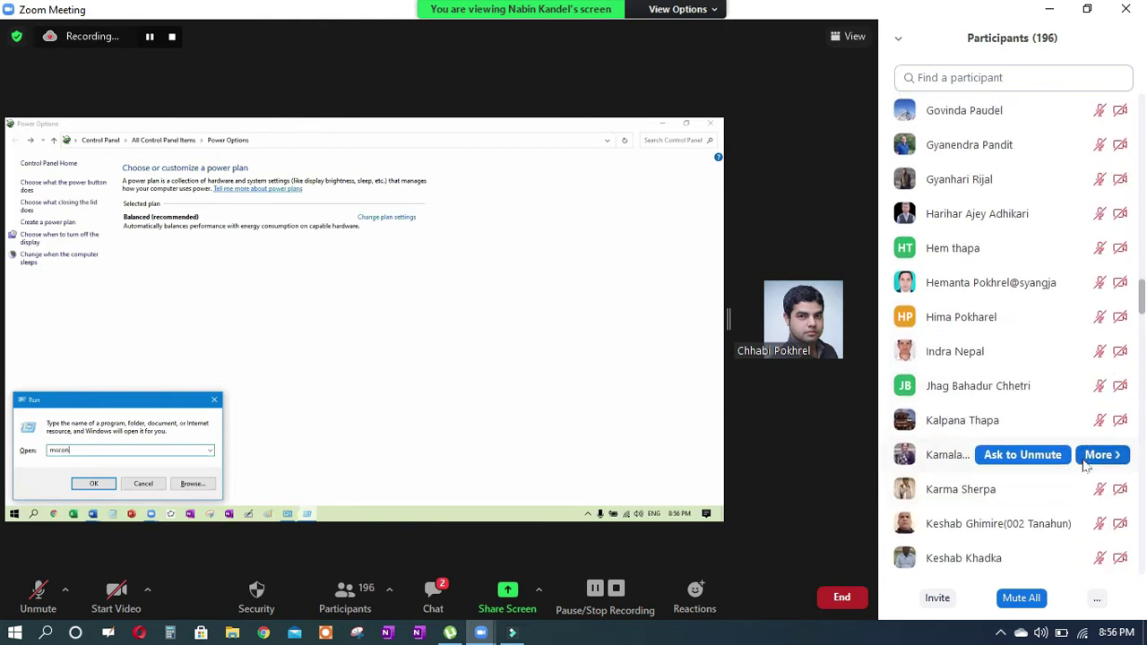
scroll(1084, 465, "down", 5)
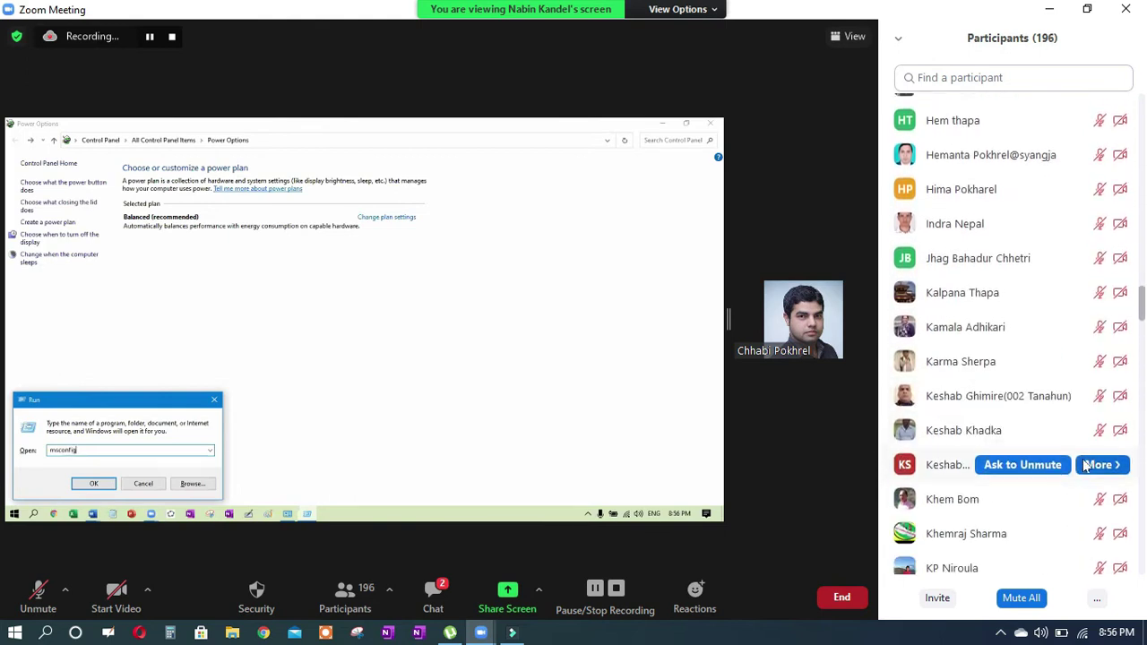
scroll(1084, 464, "down", 2)
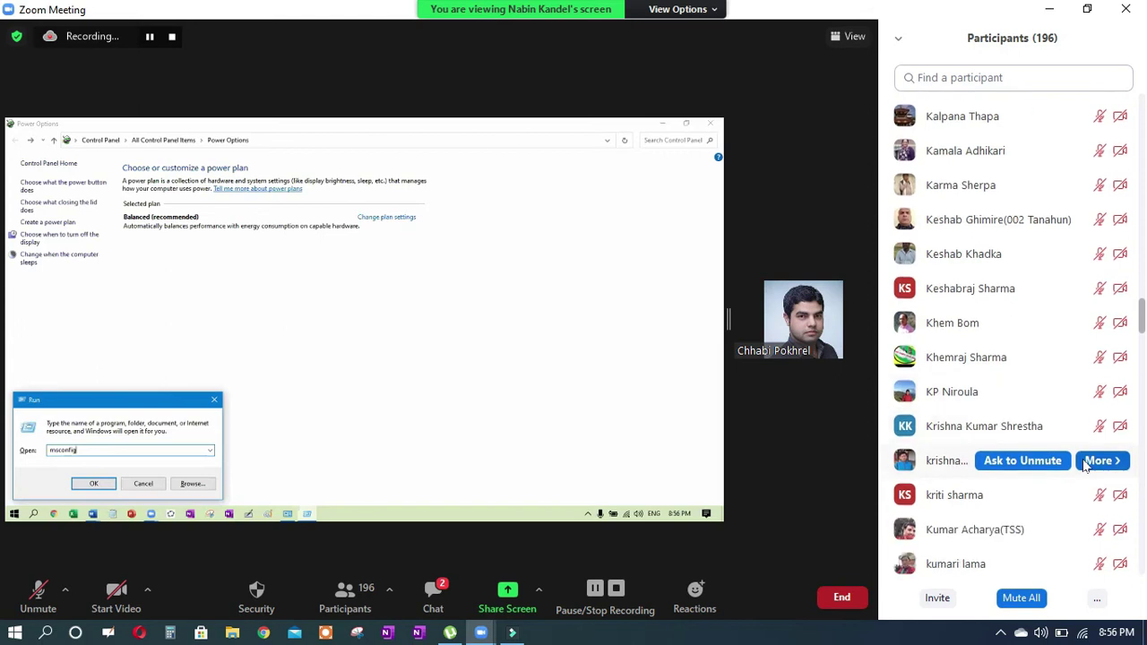
scroll(1086, 464, "down", 2)
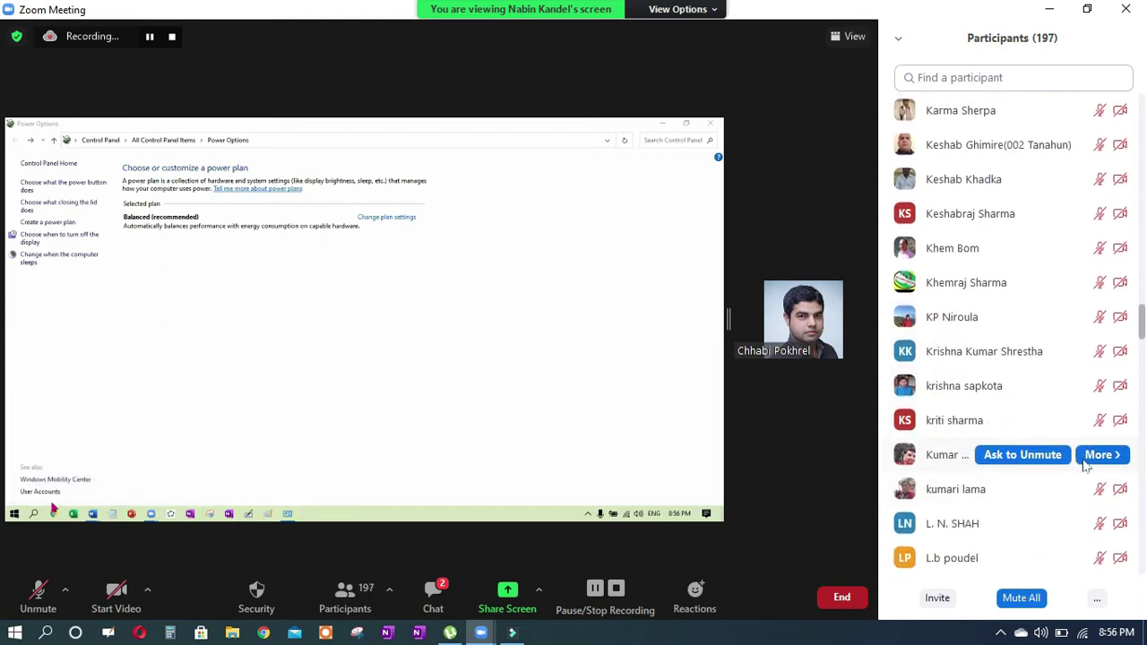
scroll(1089, 528, "up", 1)
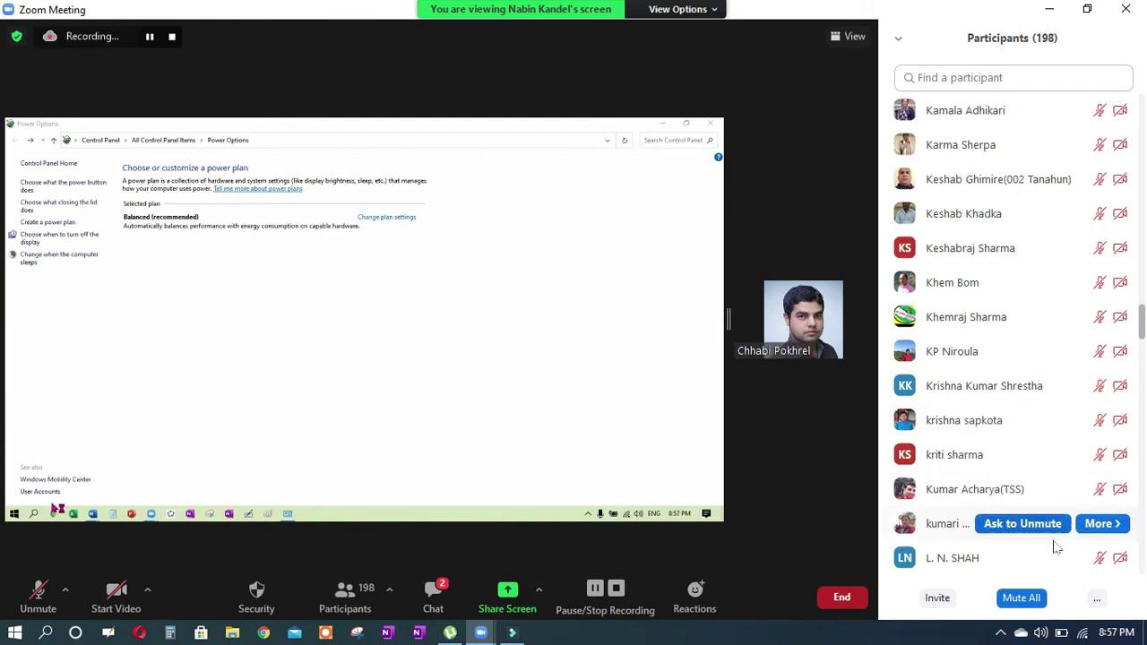
left_click(1100, 558)
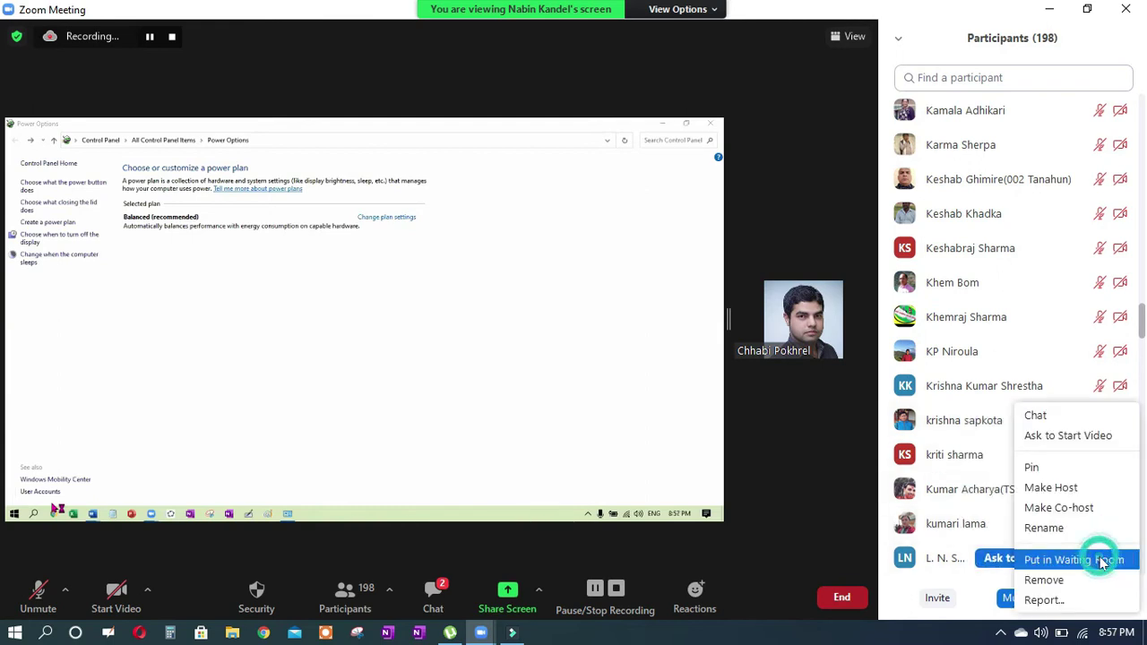
left_click(1083, 508)
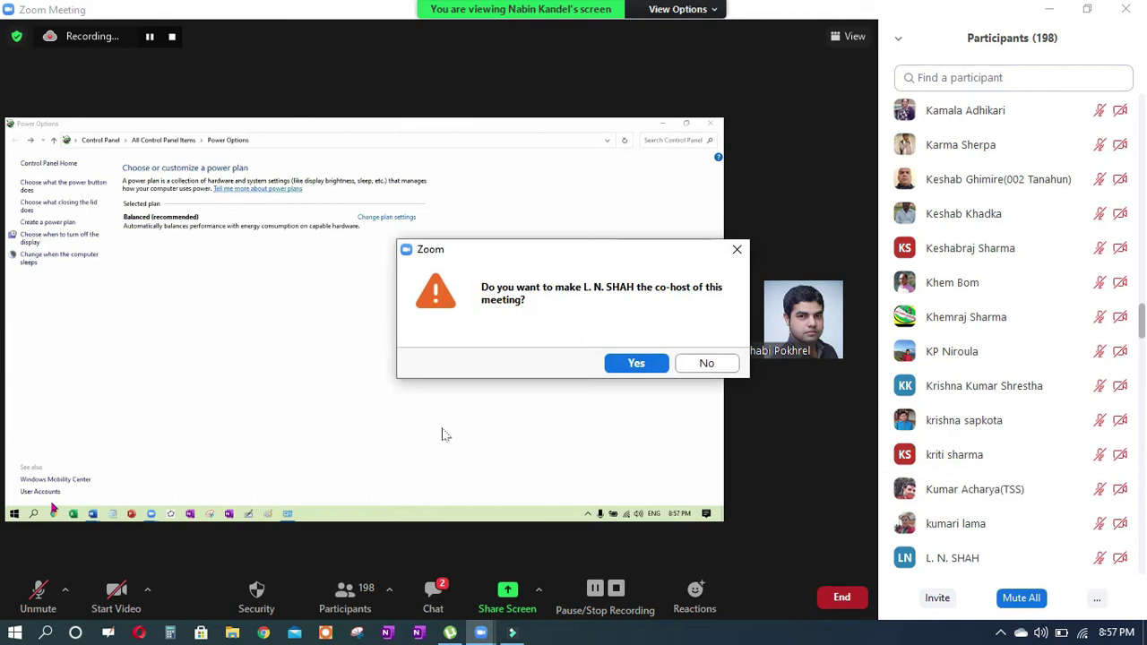
left_click(654, 364)
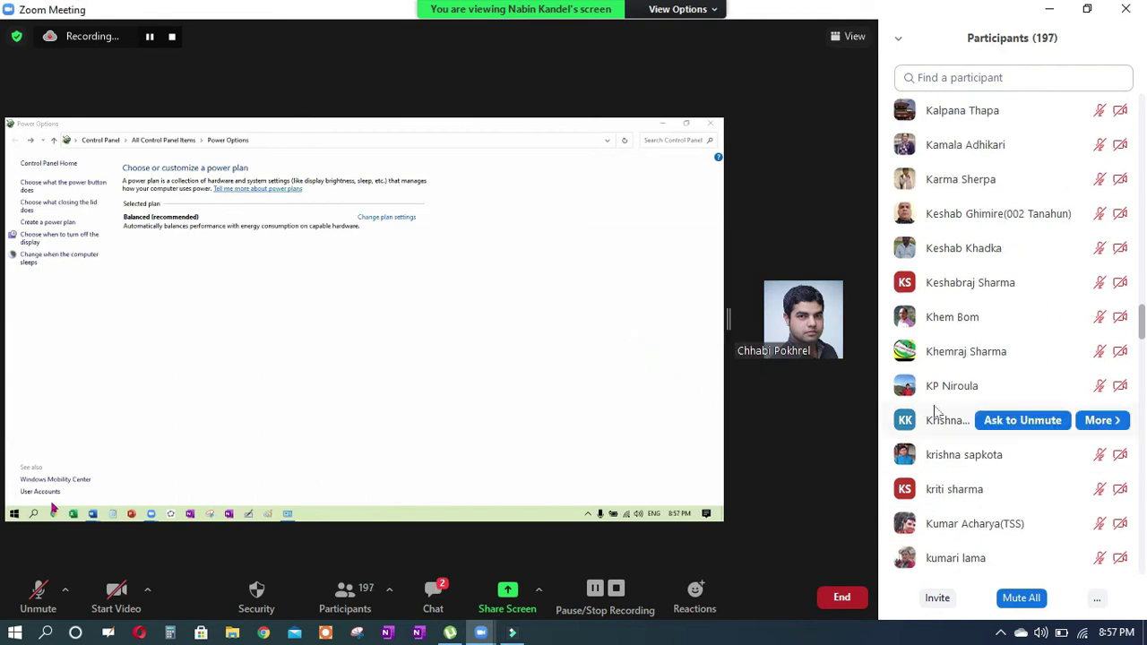
Look through the remaining meeting participants from the K and L names to the end of the list, and hide the participants list
scroll(1032, 447, "down", 3)
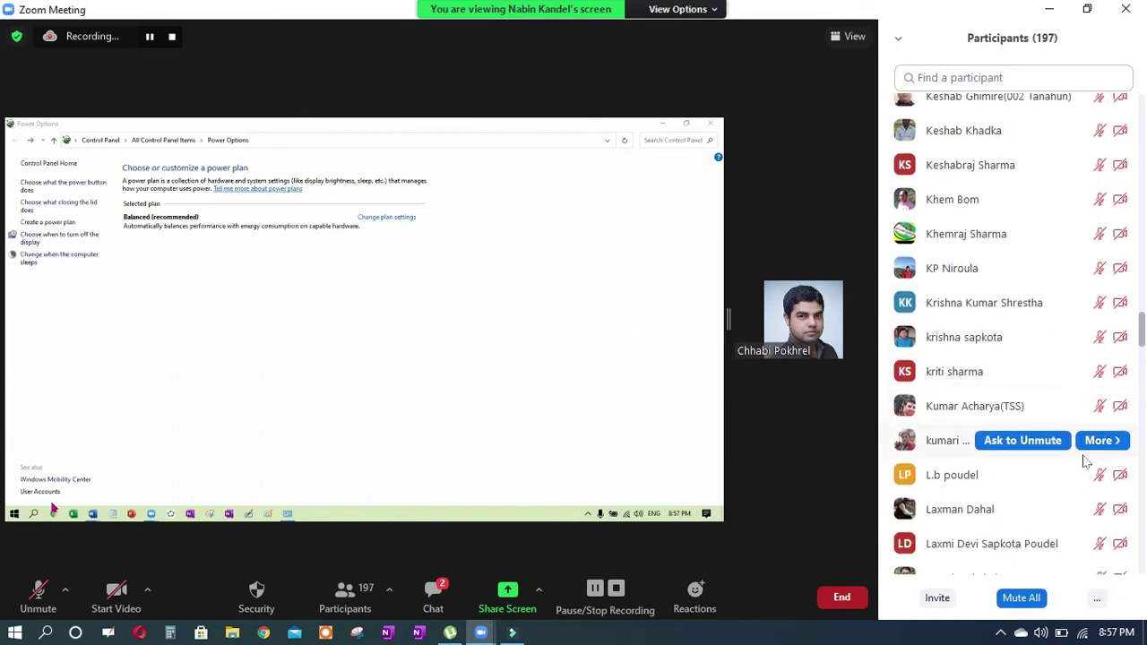
scroll(1032, 501, "down", 4)
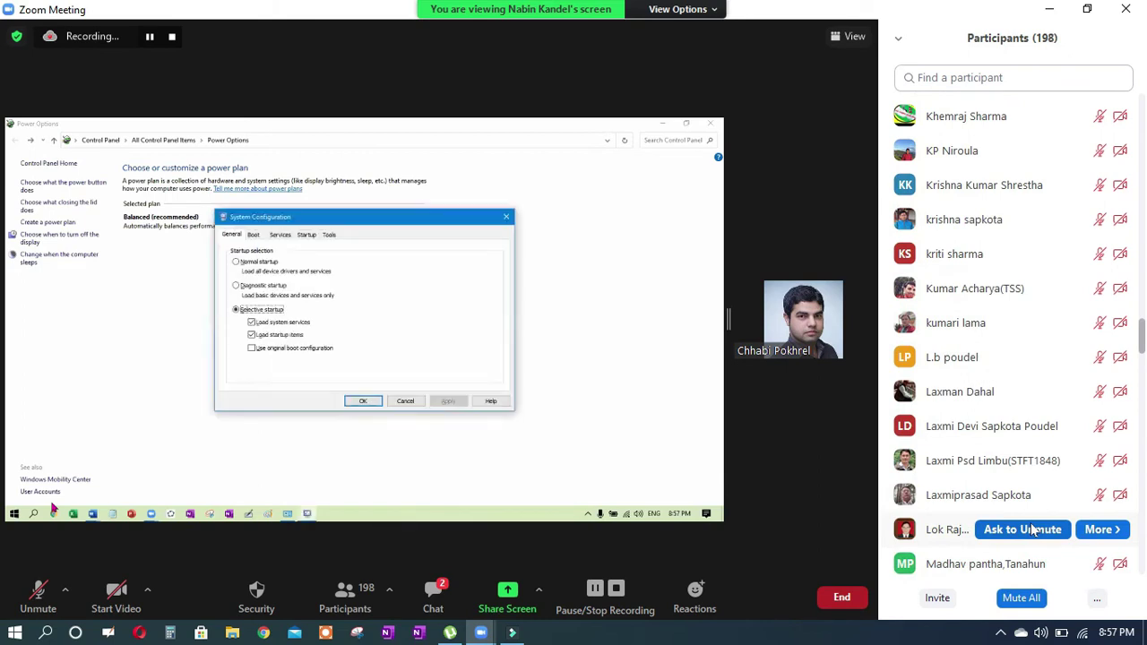
scroll(1044, 518, "down", 1)
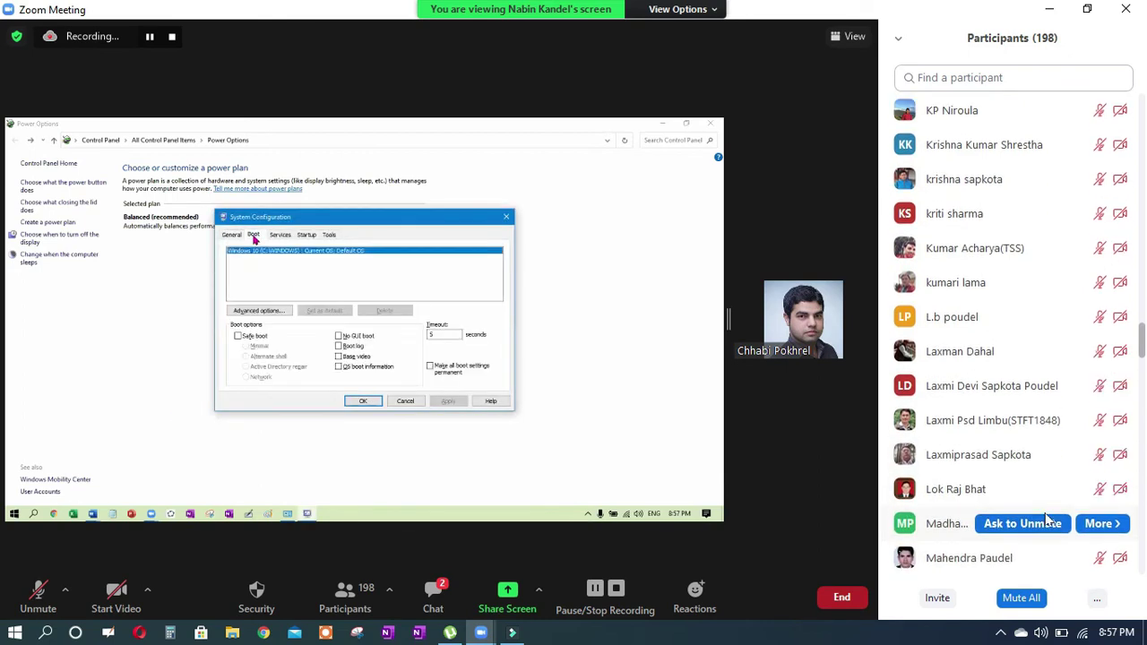
scroll(1046, 519, "down", 1)
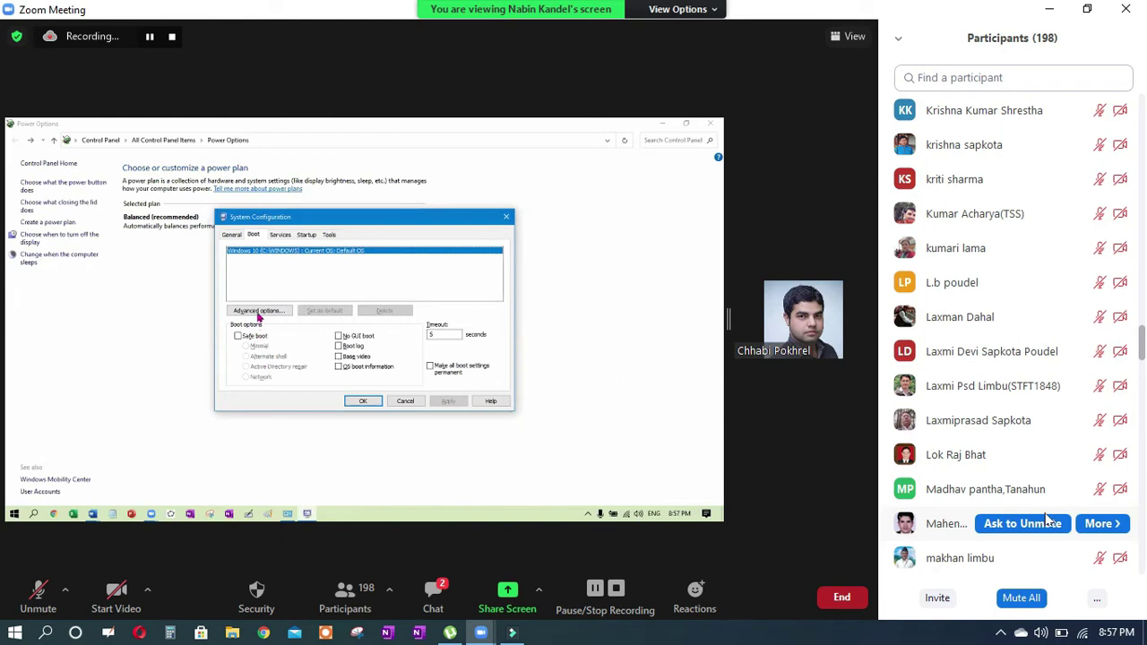
scroll(1046, 519, "down", 1)
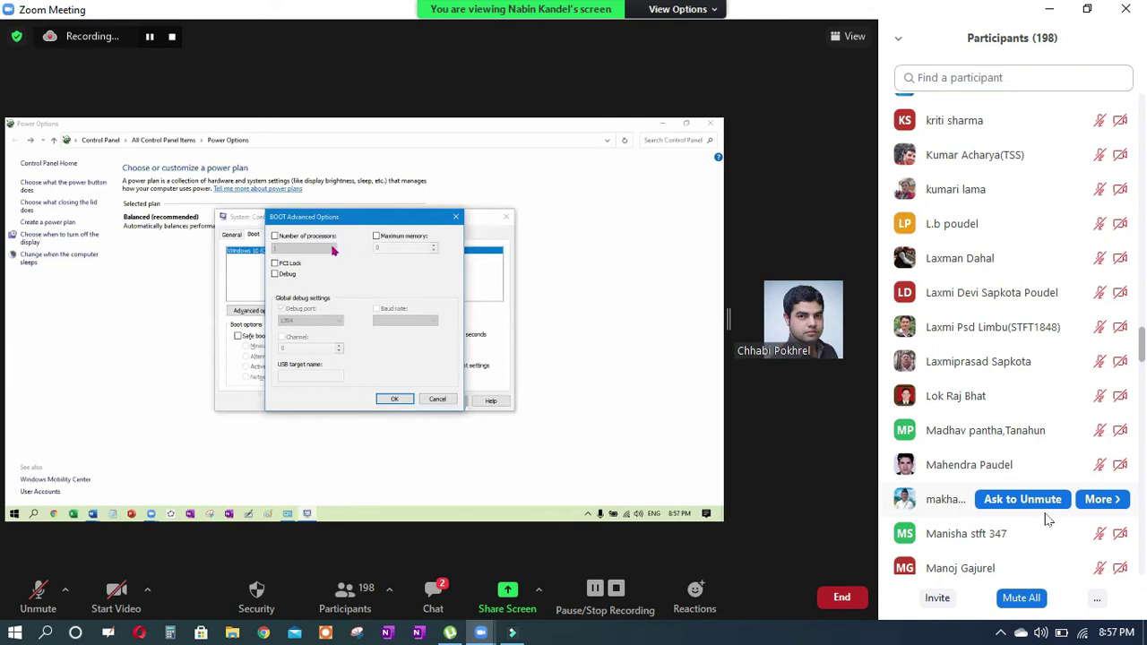
scroll(1046, 519, "down", 1)
scroll(1046, 520, "down", 1)
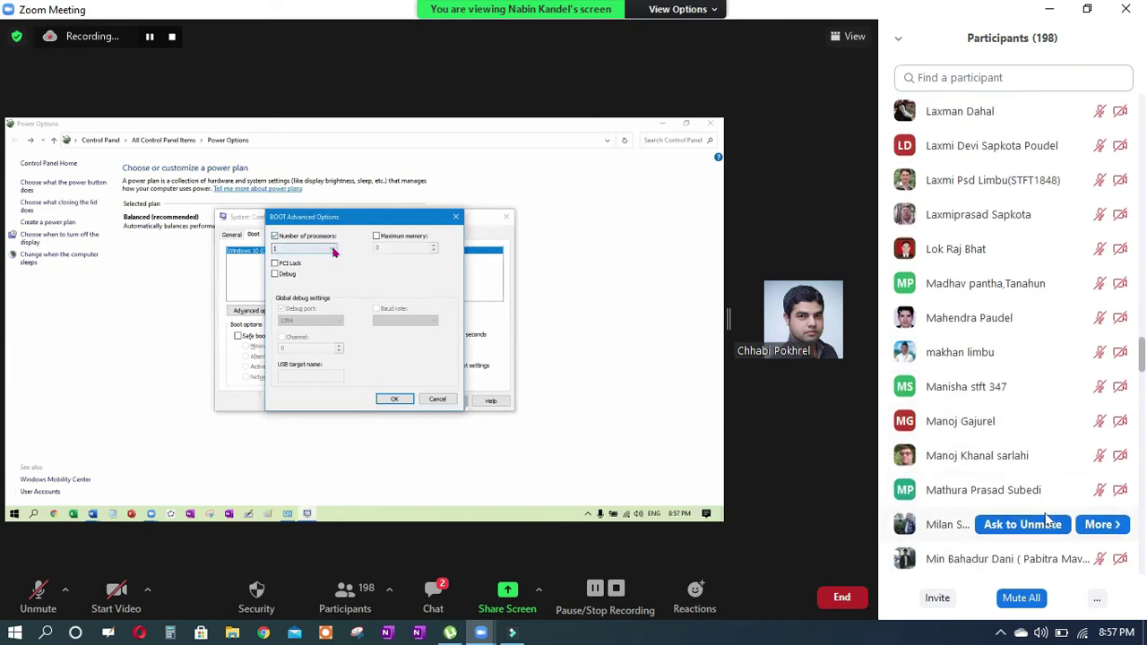
scroll(1048, 521, "down", 1)
scroll(1048, 521, "down", 1)
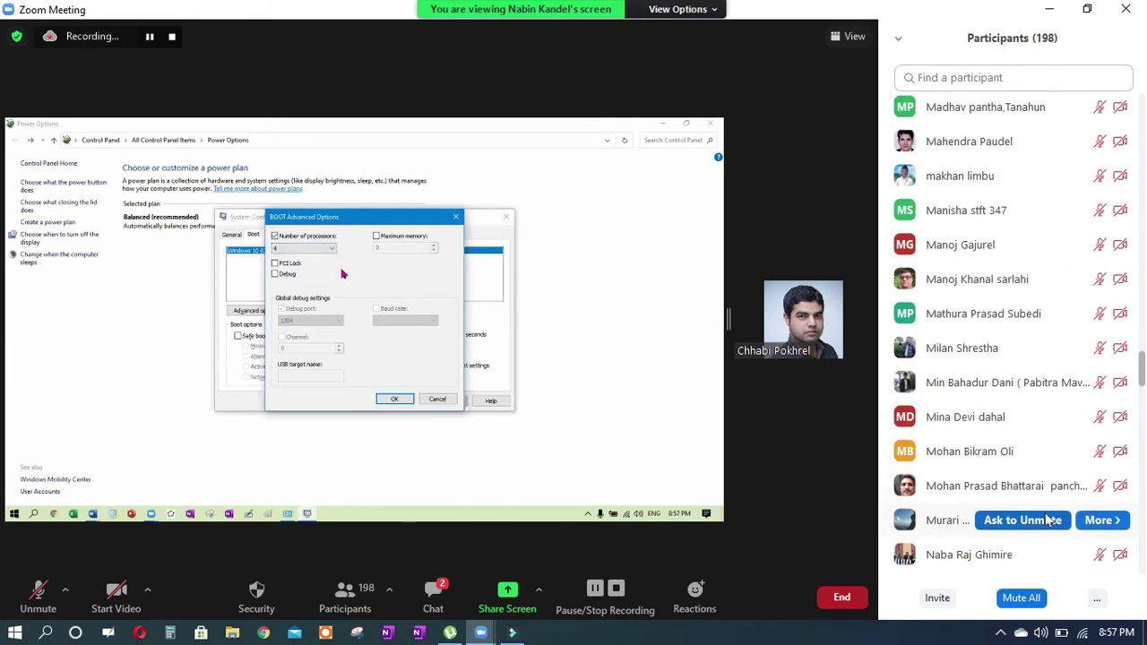
scroll(1046, 520, "down", 1)
scroll(1080, 542, "down", 1)
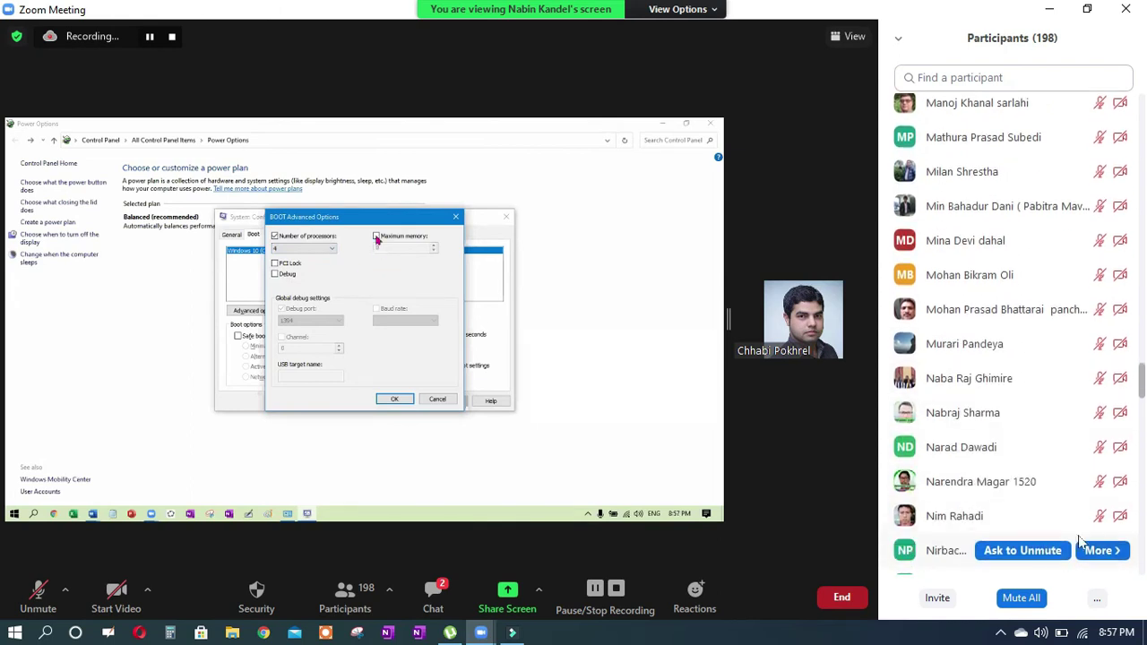
scroll(1079, 542, "down", 1)
scroll(1079, 542, "down", 1)
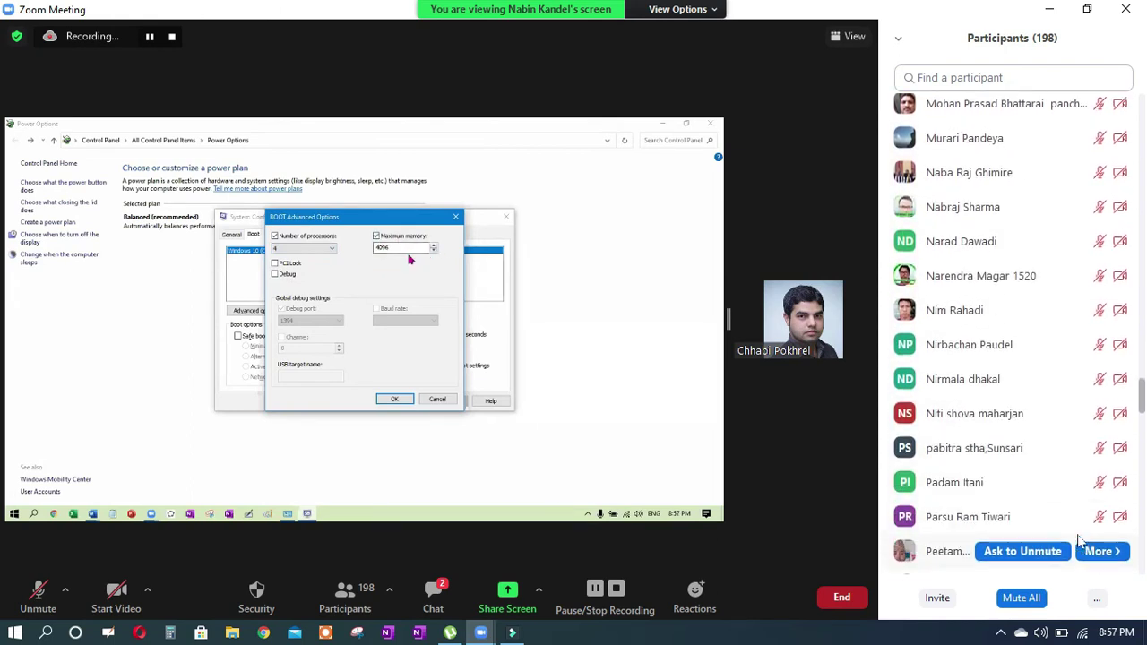
scroll(1080, 541, "down", 3)
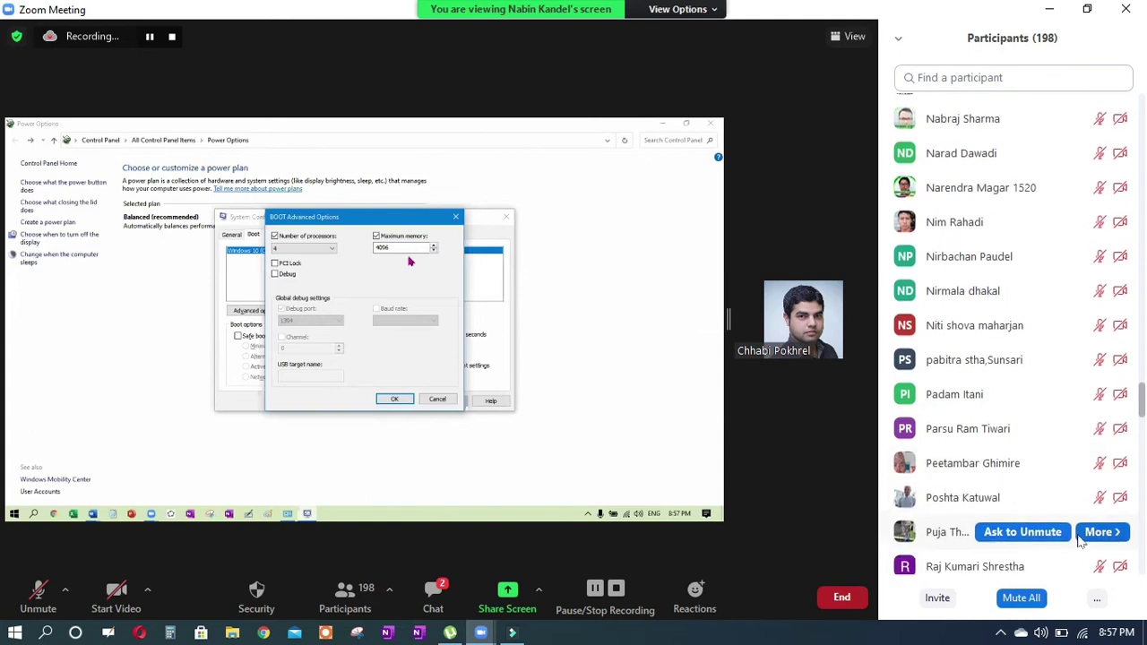
scroll(1079, 541, "down", 1)
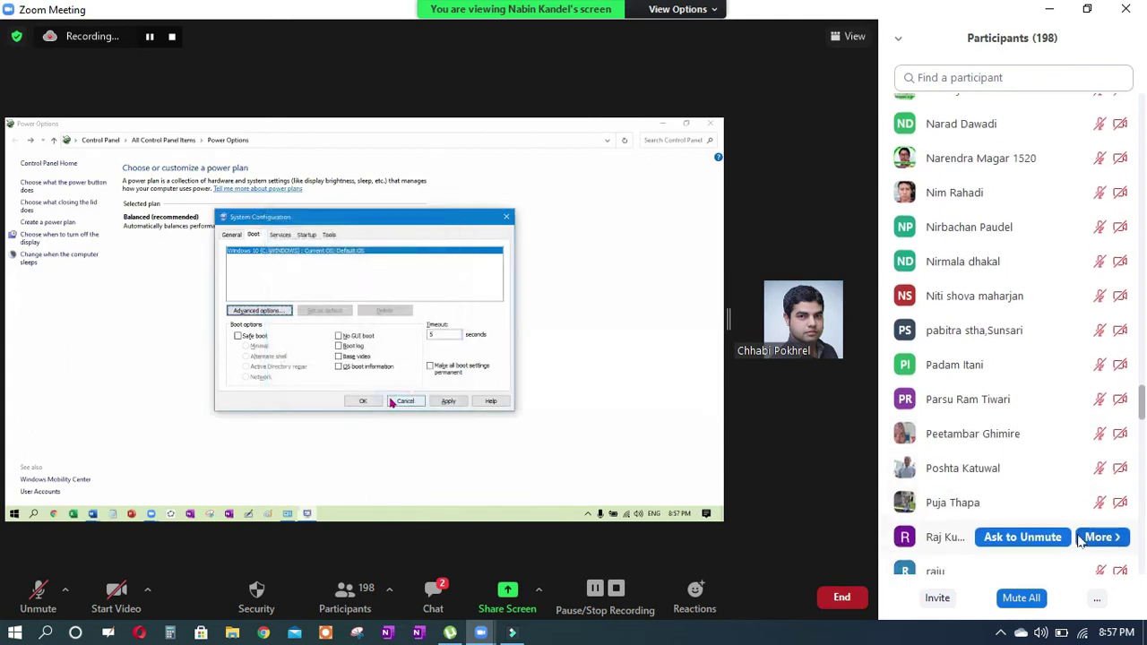
scroll(1079, 540, "down", 5)
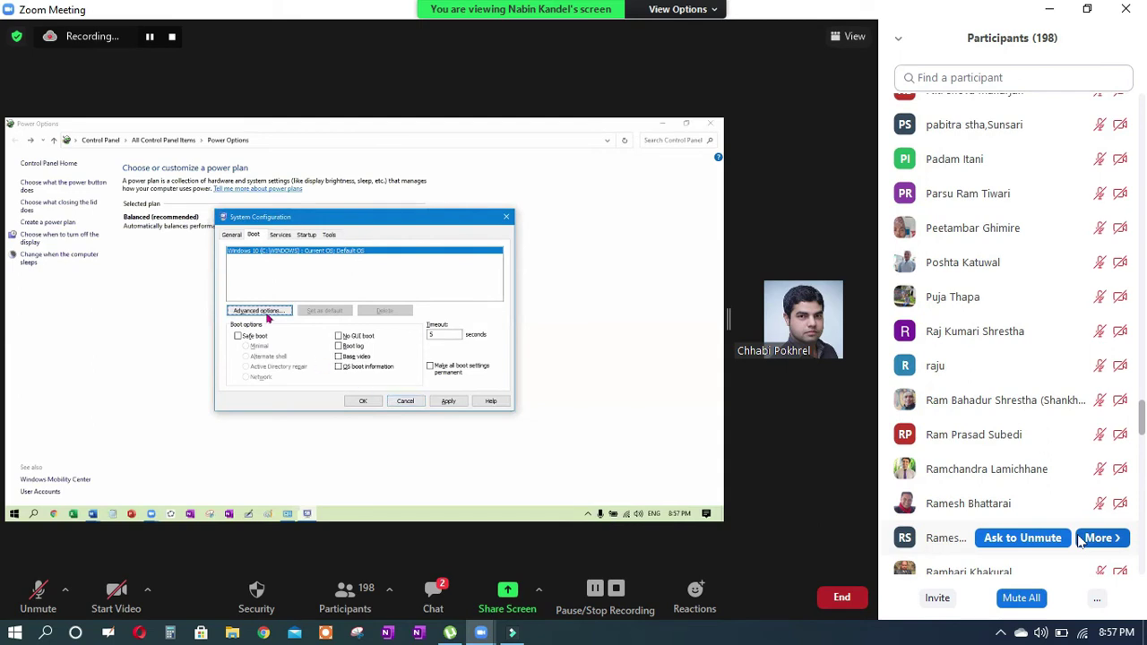
scroll(1079, 540, "down", 3)
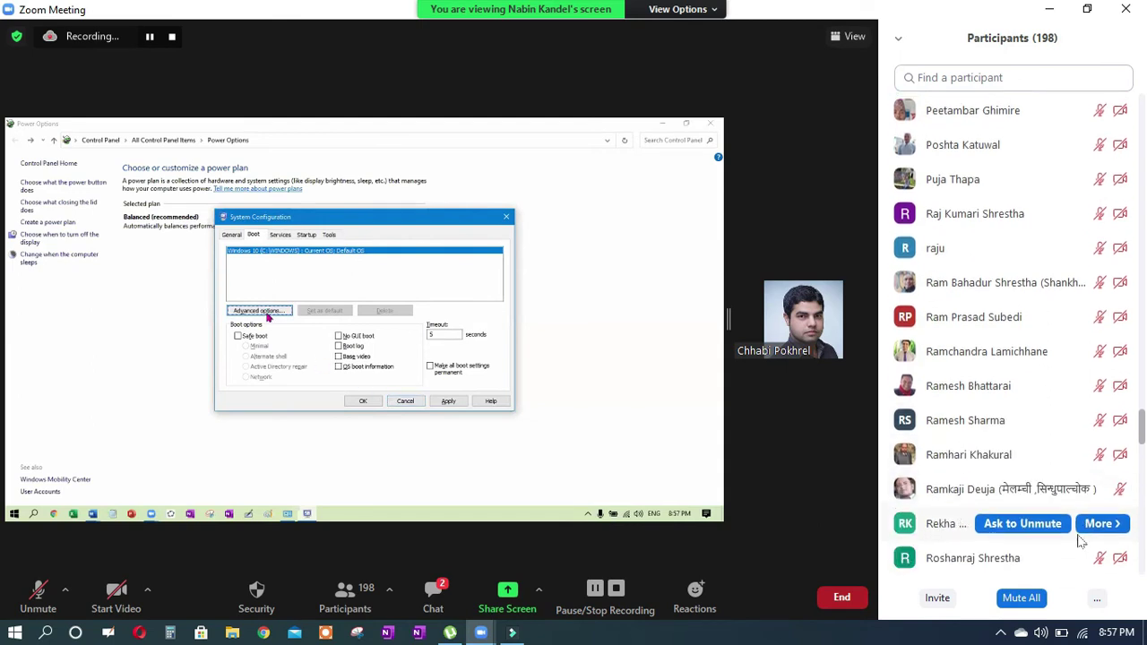
scroll(1079, 540, "down", 6)
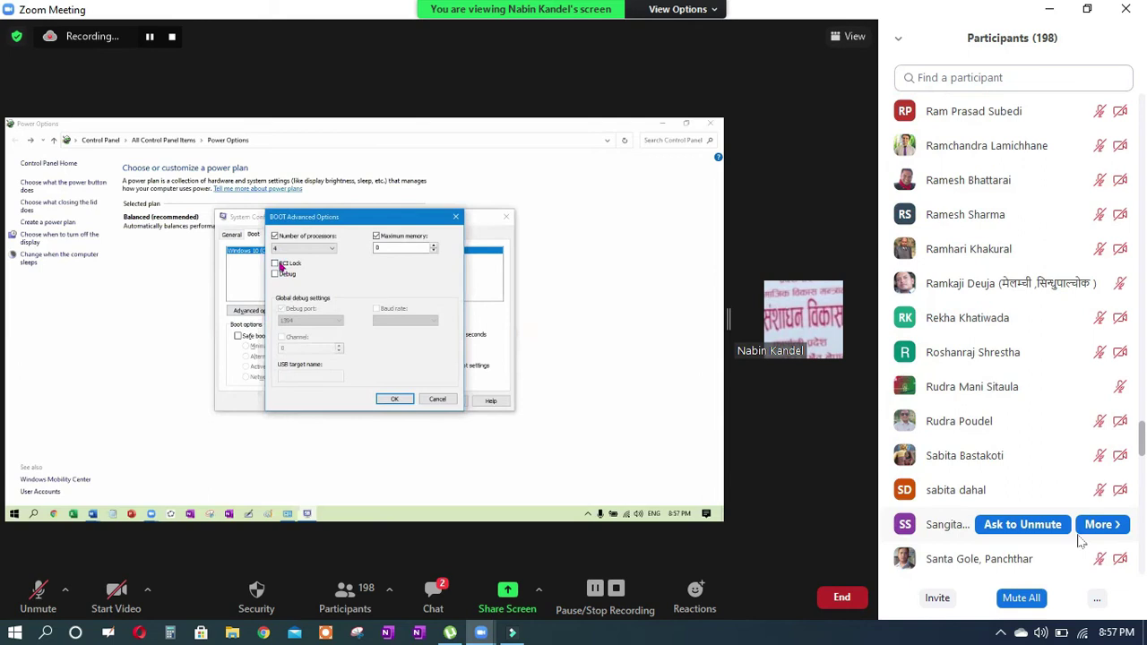
scroll(1079, 540, "down", 3)
scroll(1080, 540, "down", 3)
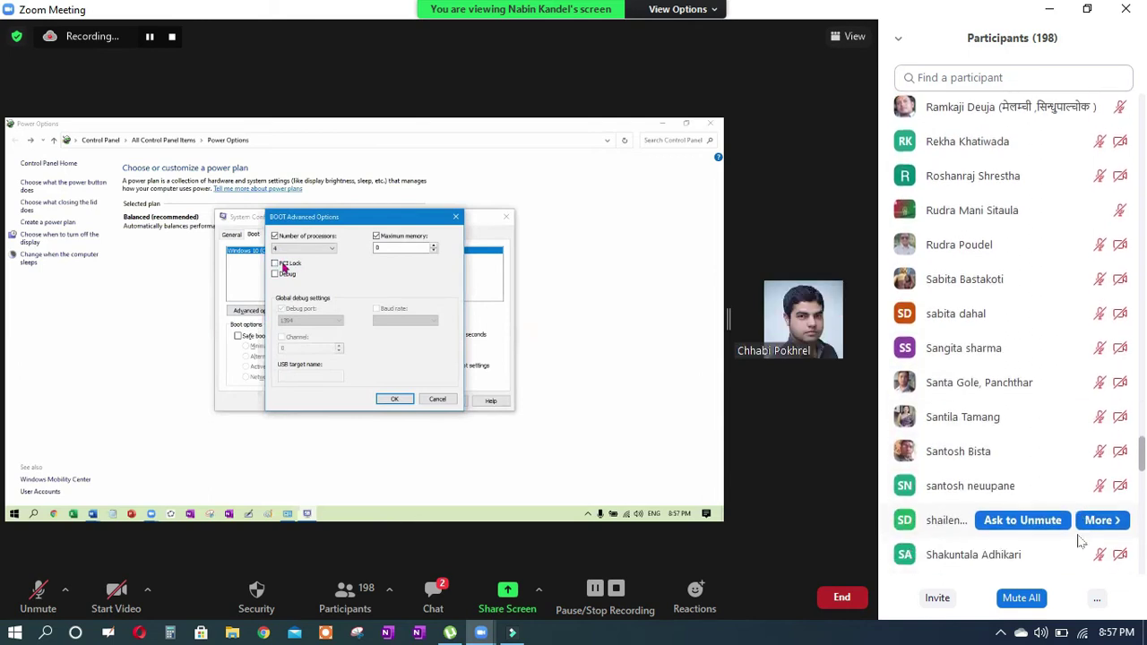
scroll(1079, 540, "down", 7)
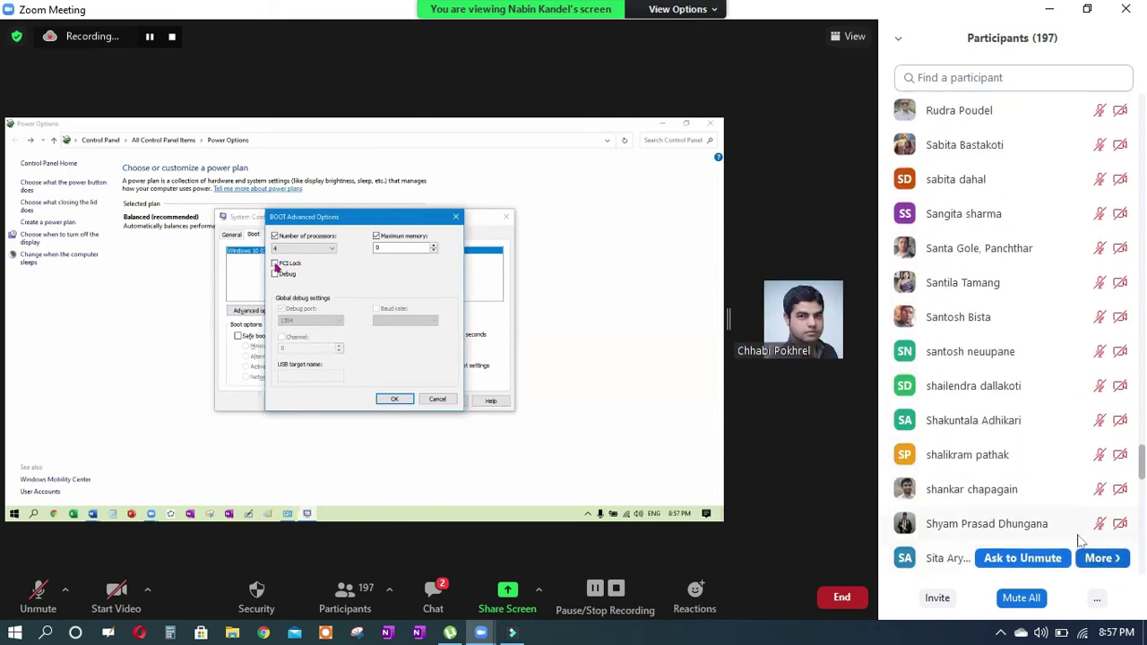
scroll(1080, 540, "down", 3)
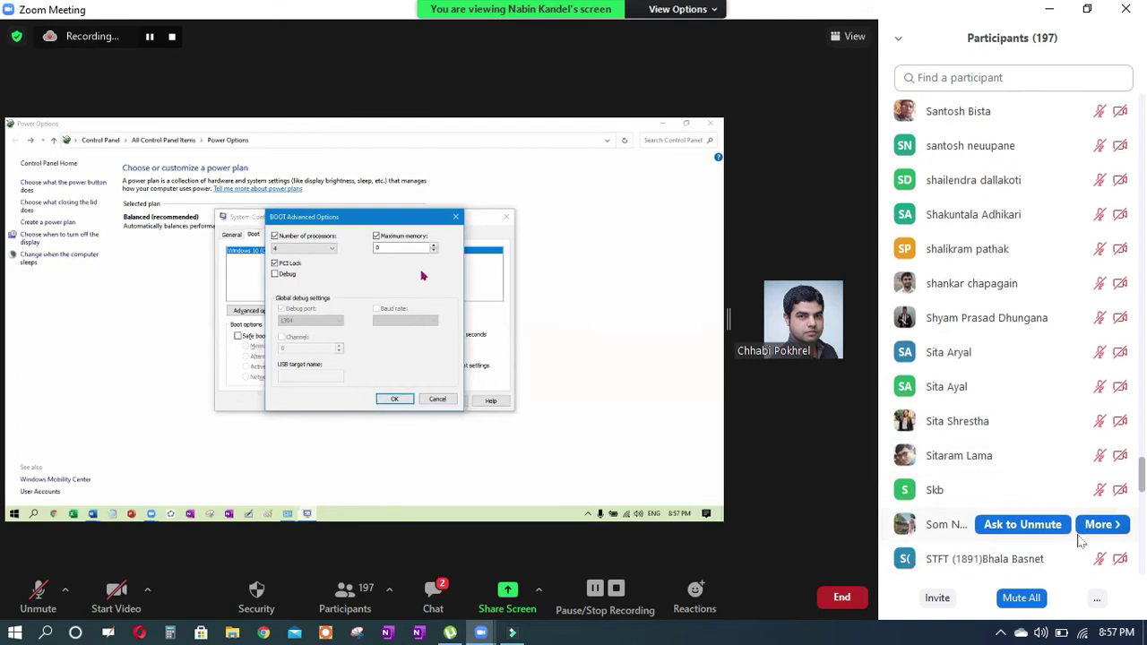
scroll(1079, 540, "down", 8)
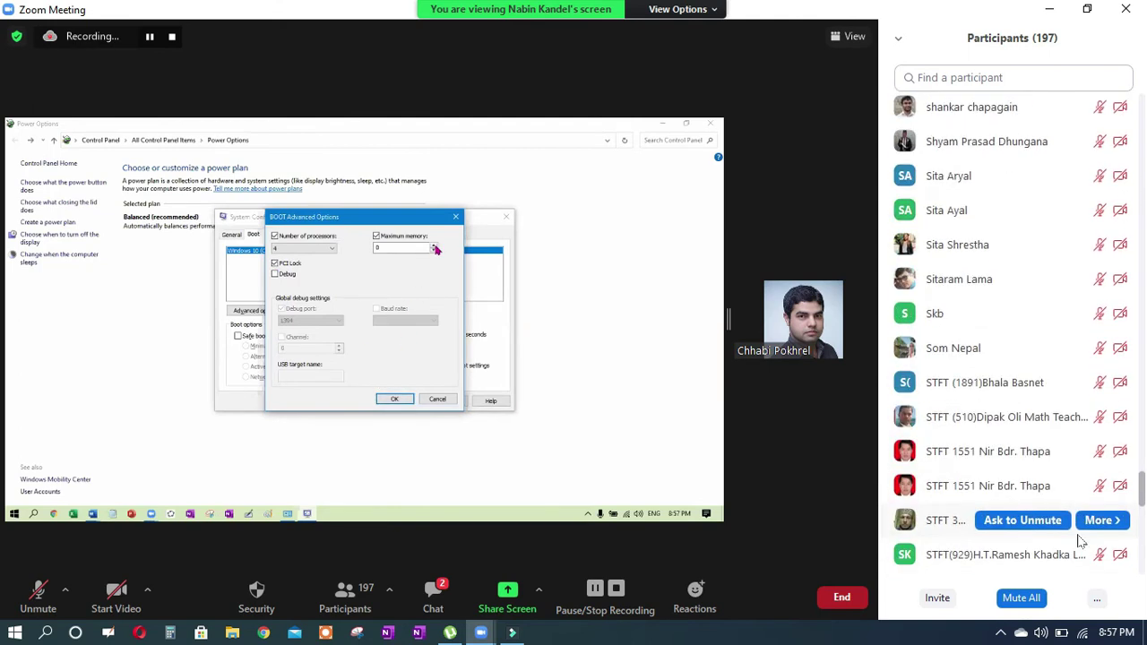
scroll(1080, 540, "down", 3)
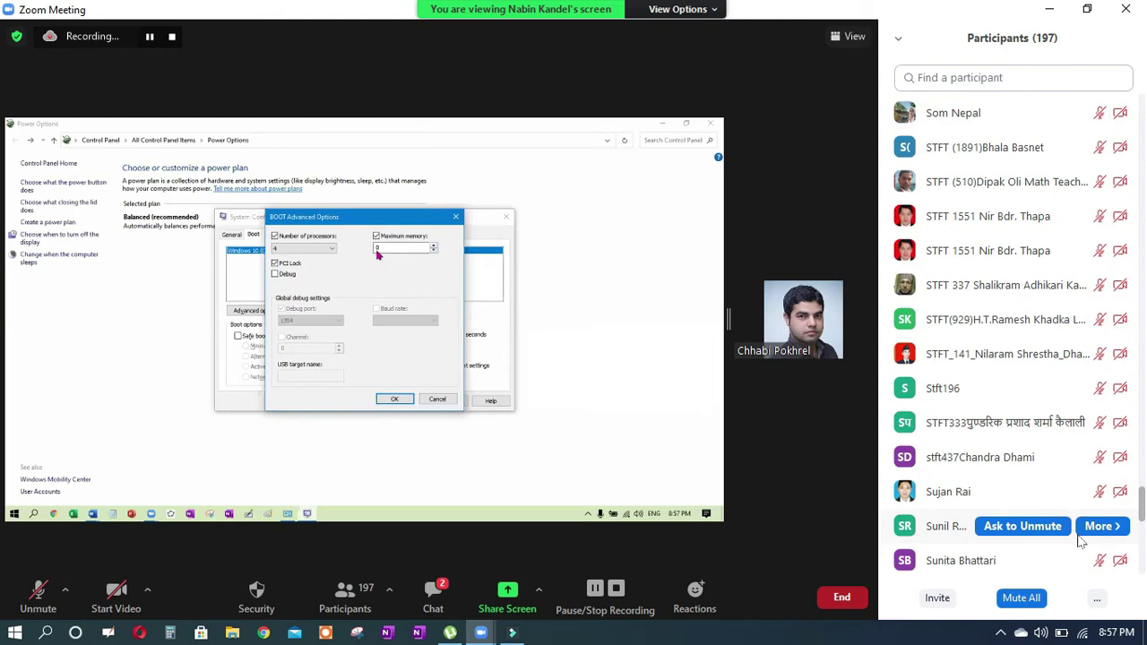
scroll(1079, 540, "down", 16)
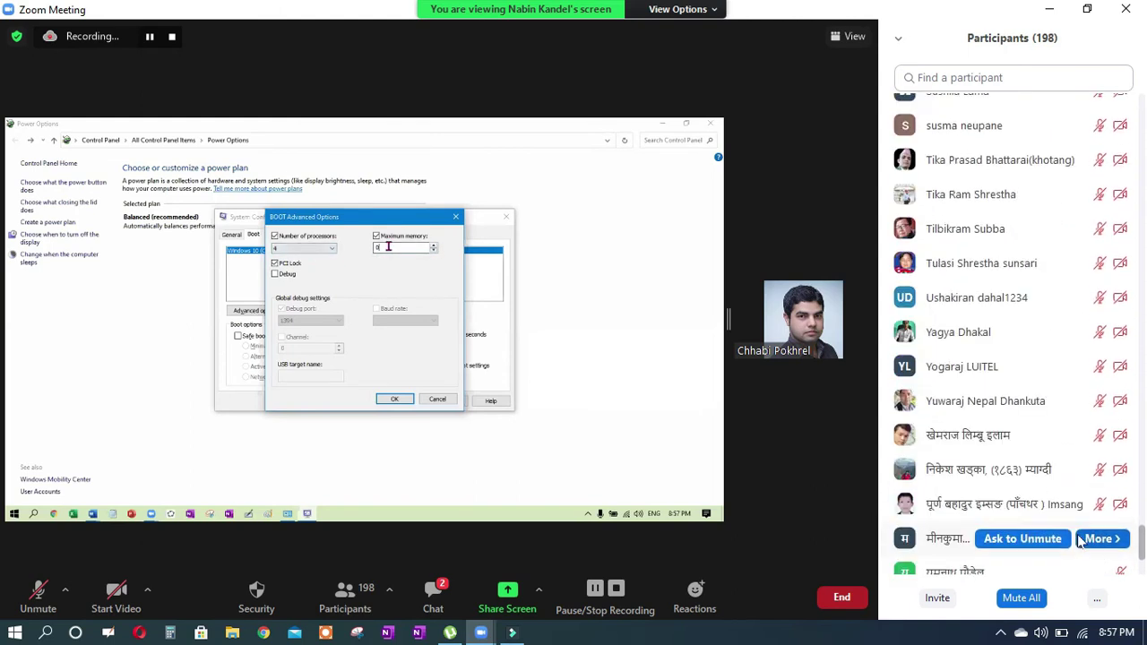
scroll(1080, 540, "down", 5)
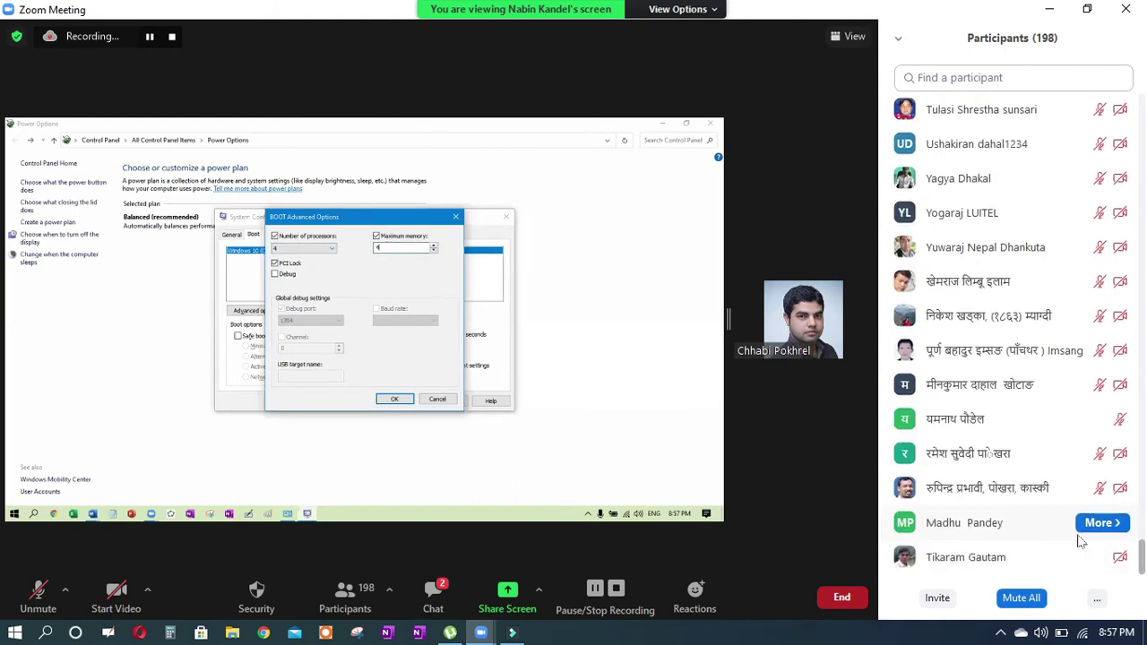
scroll(1079, 540, "up", 2)
scroll(1081, 540, "down", 1)
left_click(345, 596)
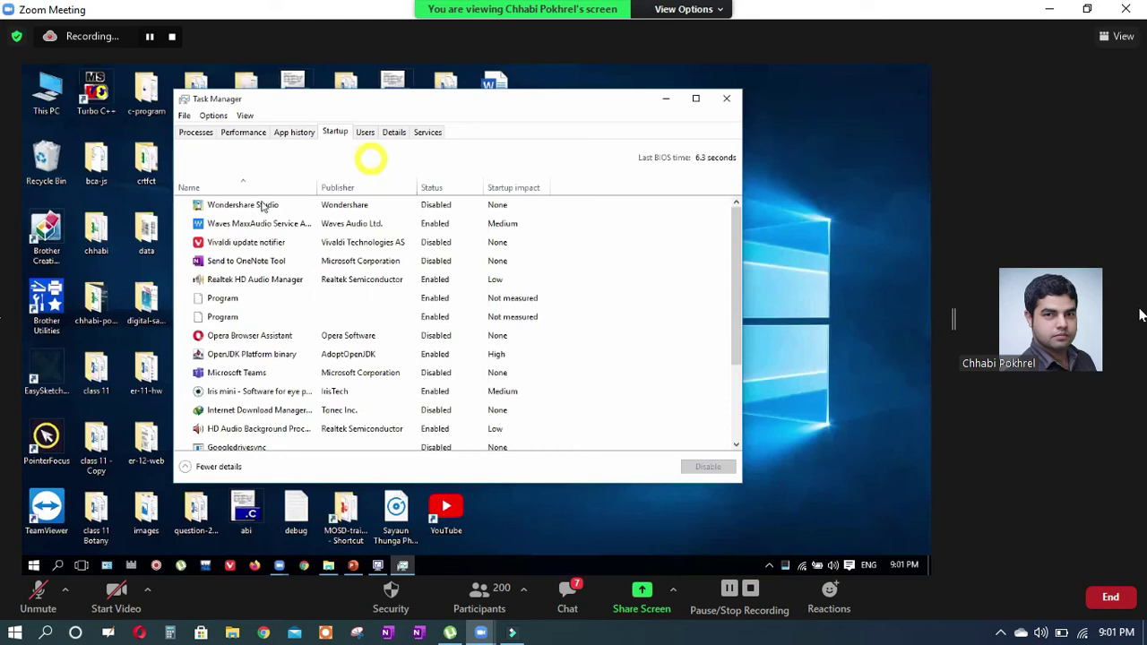
Open this computer's own Task Manager and move its window clear of the shared screen's Task Manager
left_click(391, 205)
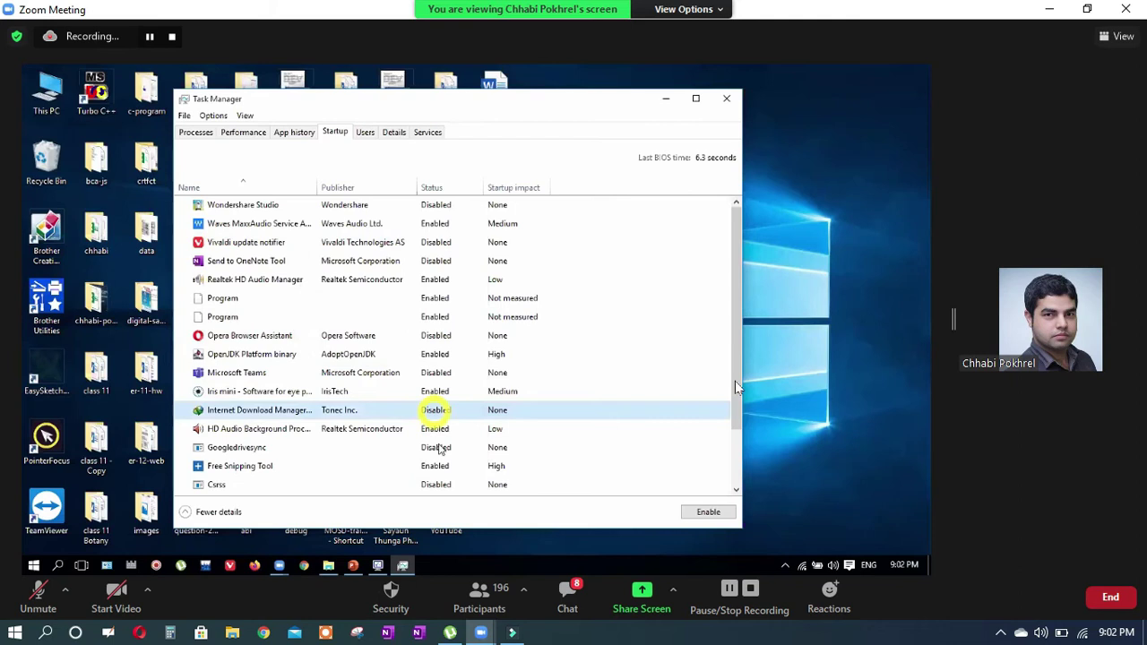
left_click(1001, 632)
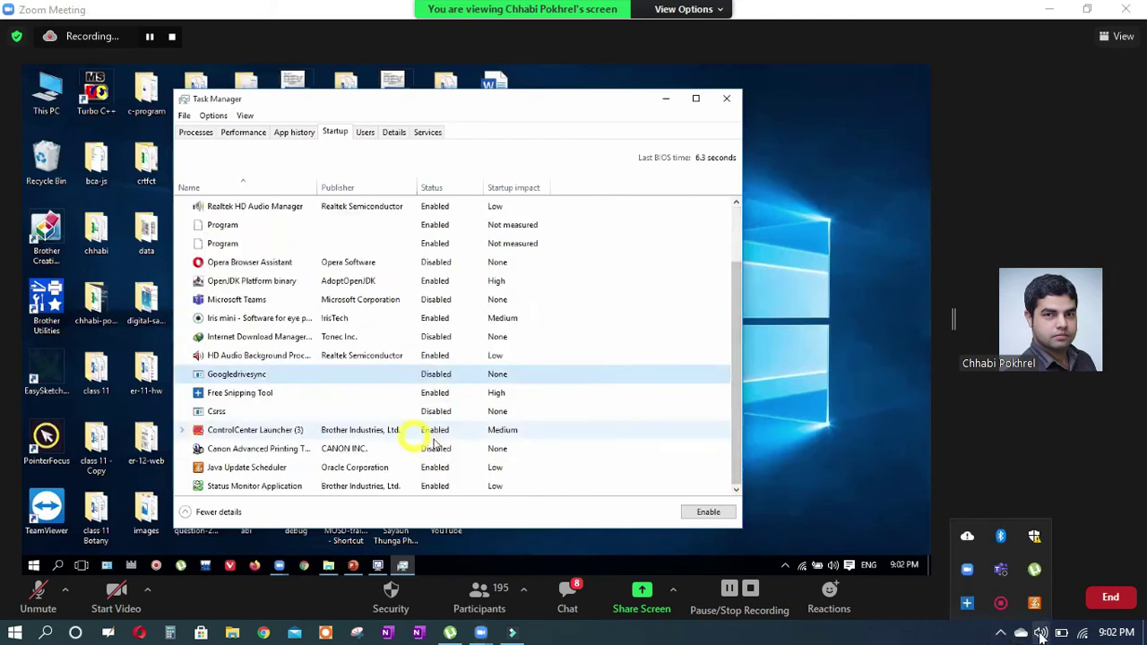
right_click(957, 631)
left_click(955, 556)
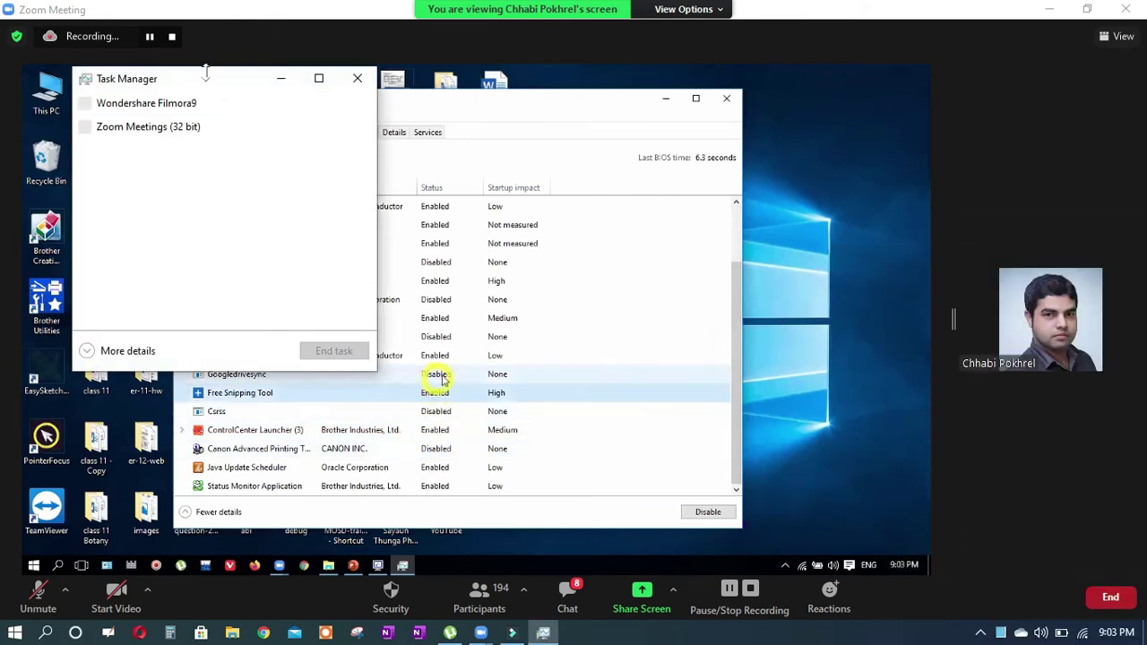
left_click_drag(204, 82, 953, 76)
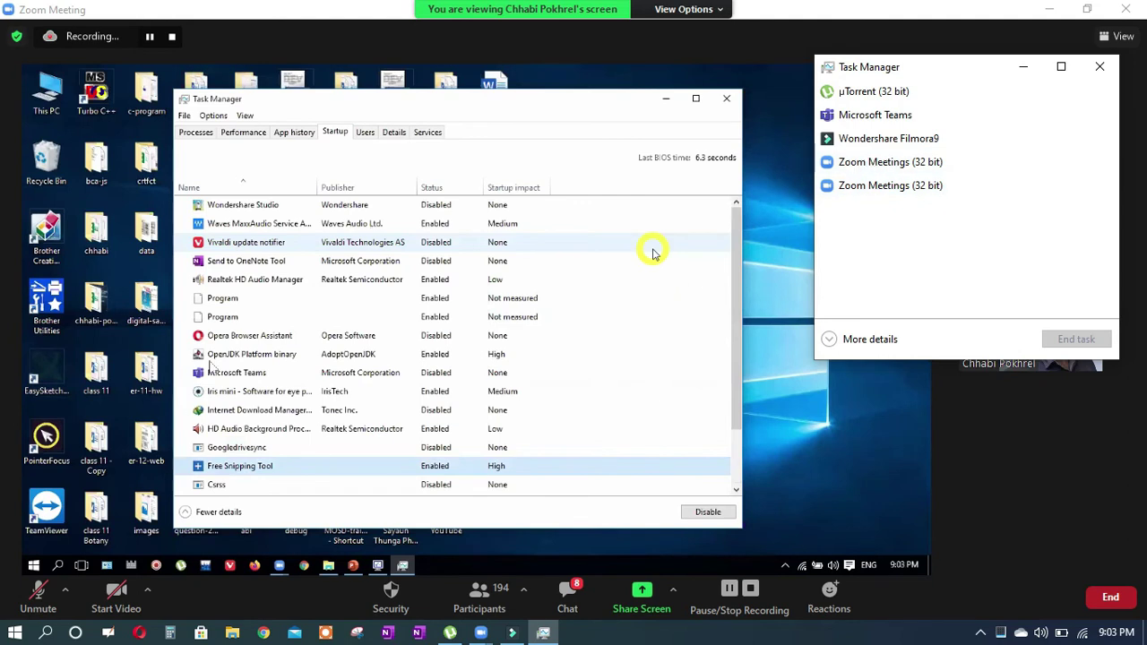
Expand Task Manager to its detailed view, show the start-up apps, and reposition the window so their status is readable
left_click(869, 340)
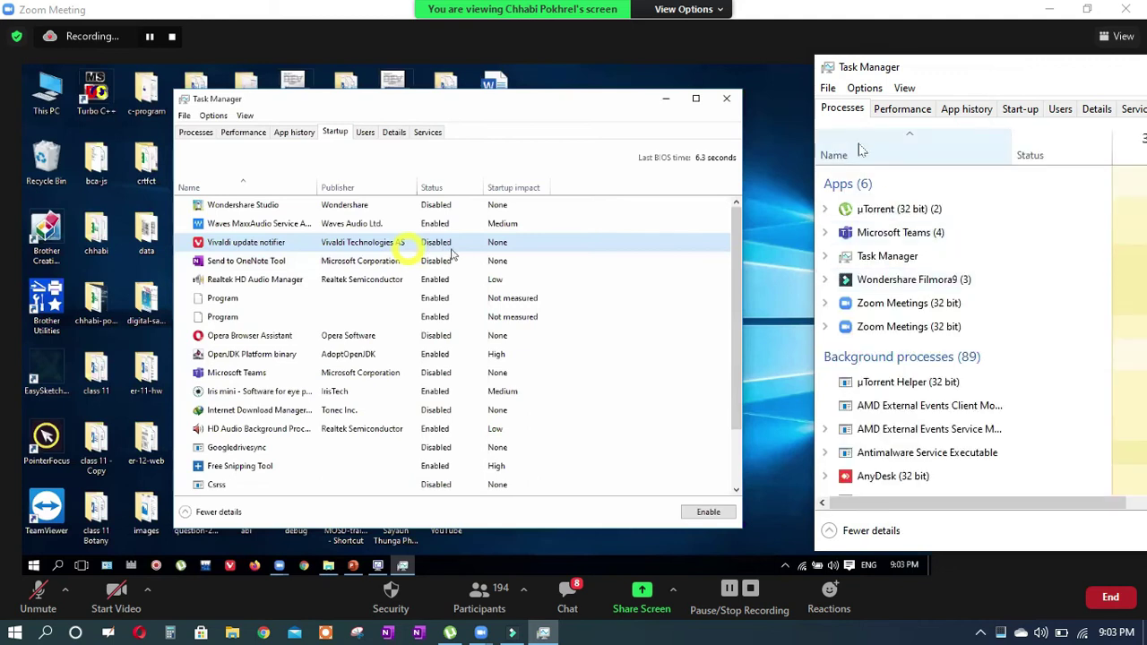
left_click(1019, 108)
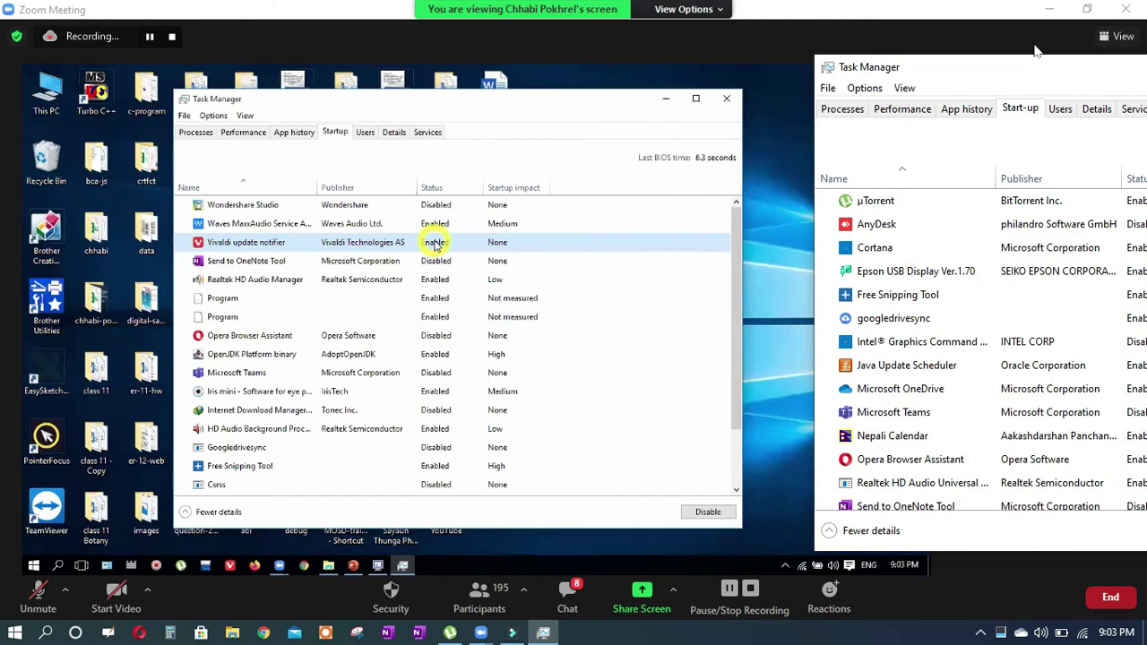
left_click_drag(1007, 82, 863, 83)
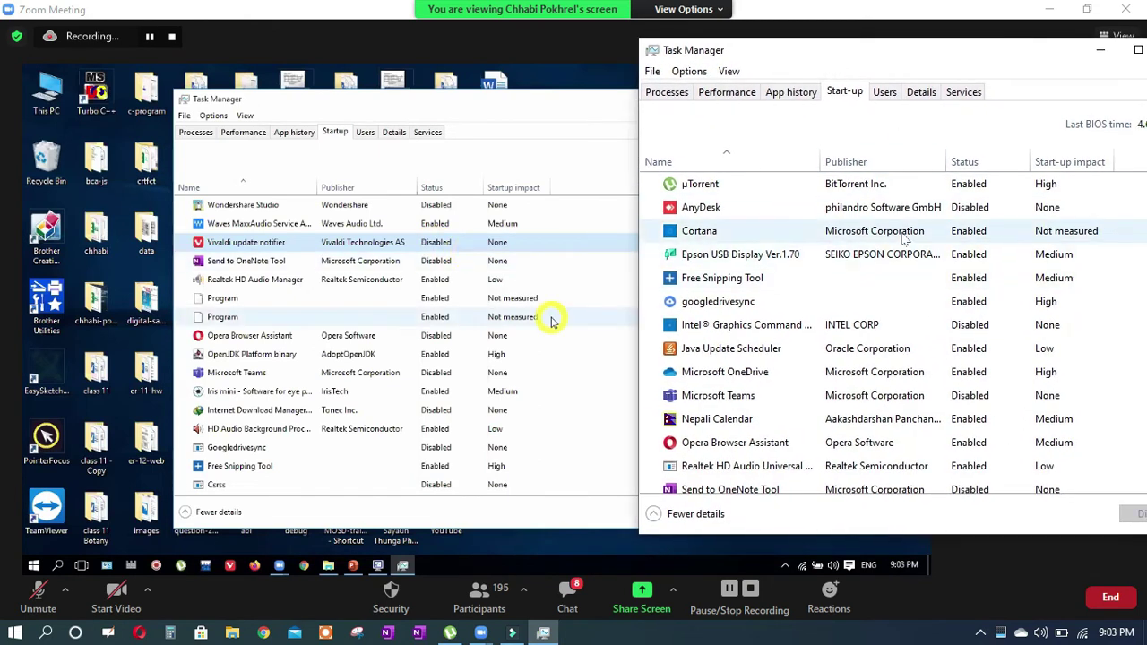
Disable µTorrent and Free Snipping Tool in the list of start-up apps
left_click(969, 188)
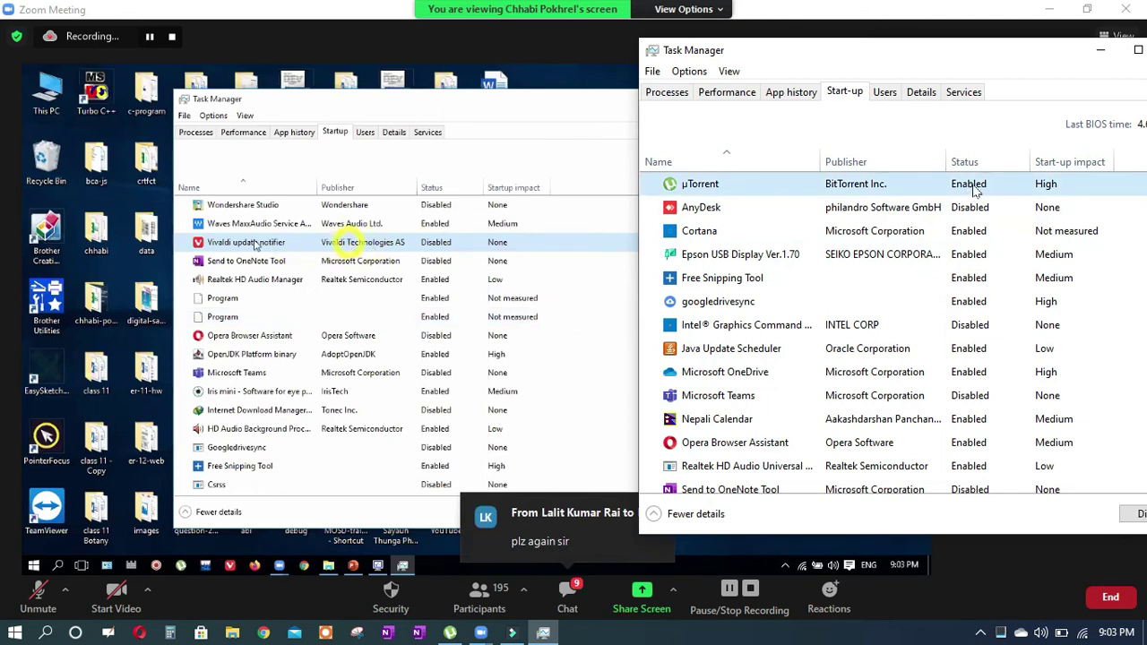
right_click(974, 188)
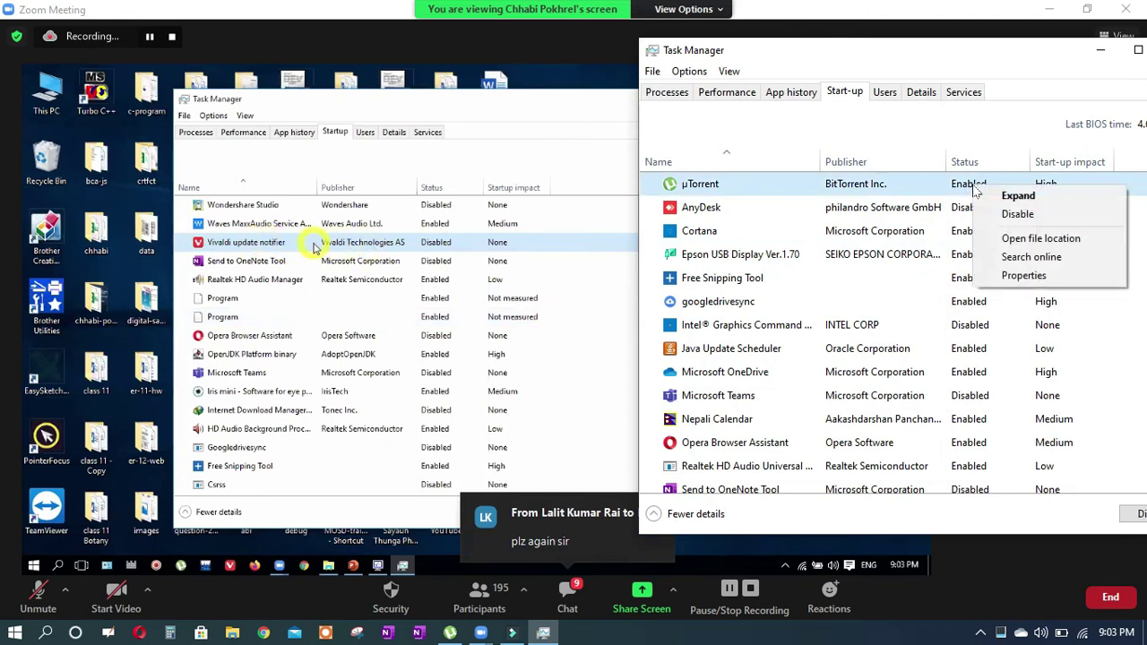
left_click(1016, 215)
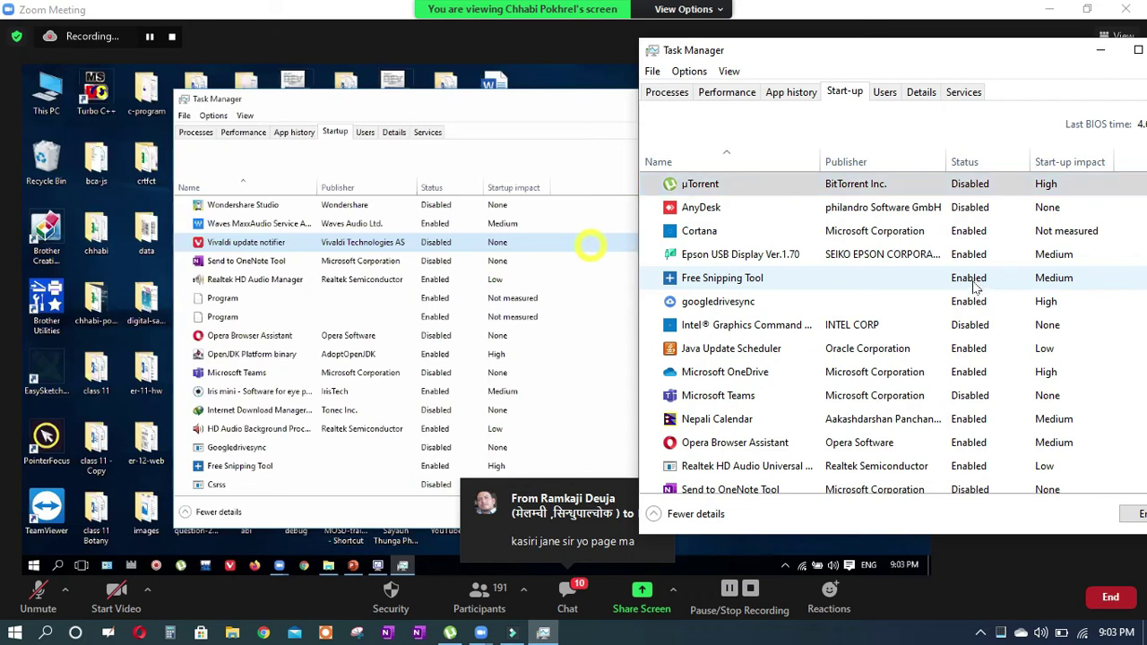
right_click(974, 285)
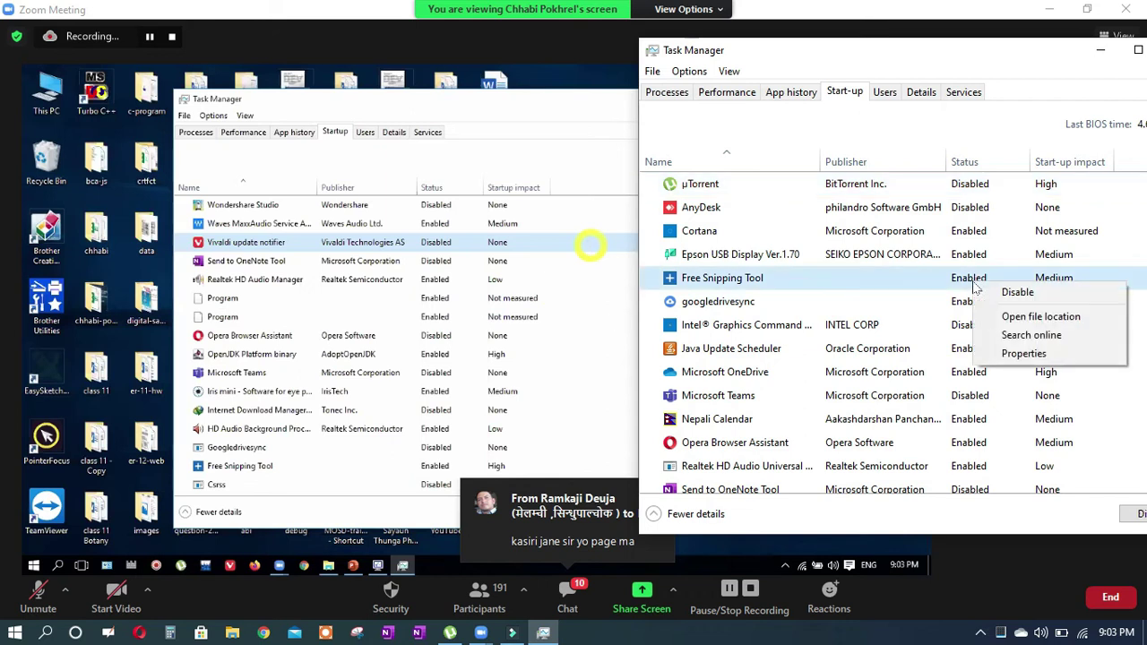
left_click(1017, 293)
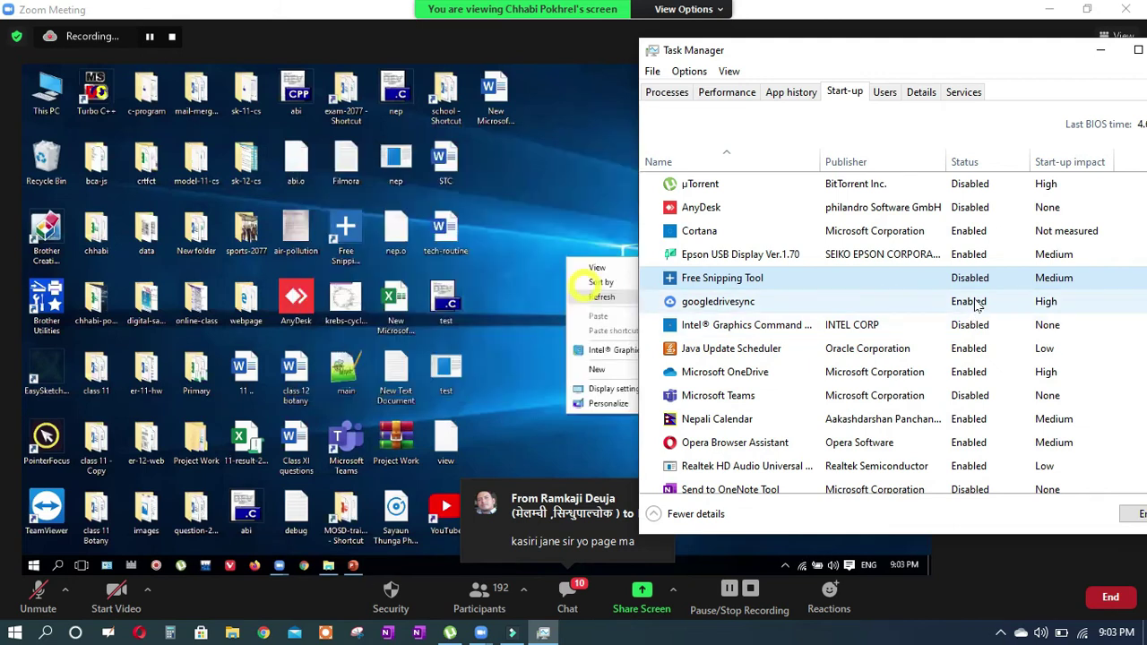
Disable Java Update Scheduler and Opera Browser Assistant in the local Task Manager's start-up apps
right_click(977, 305)
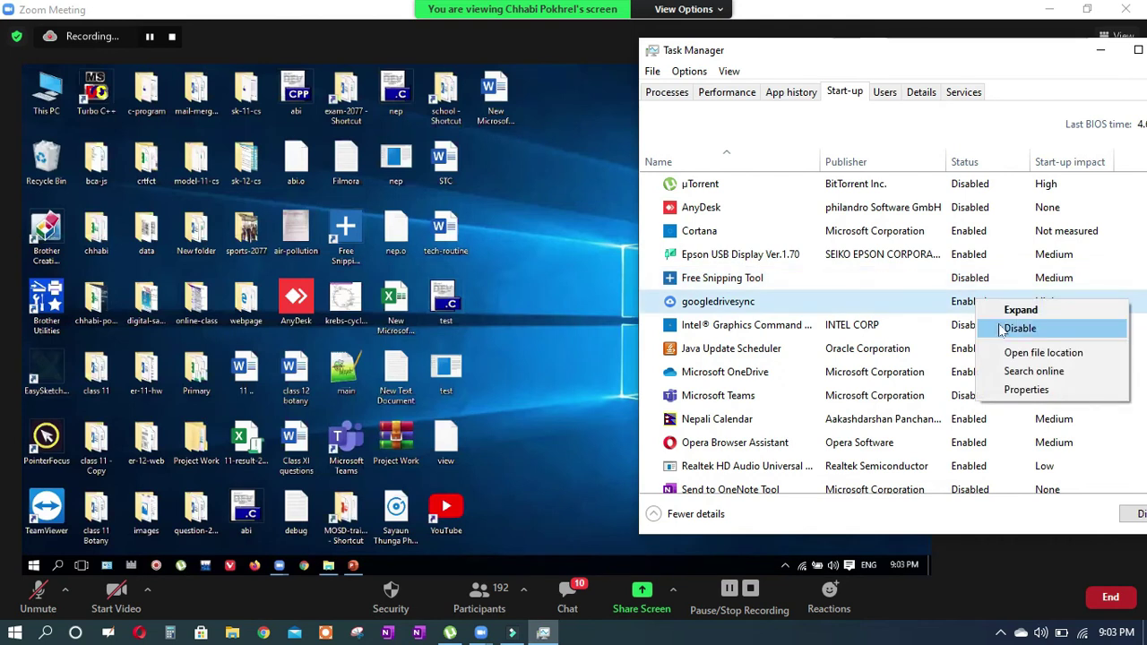
key("super+r")
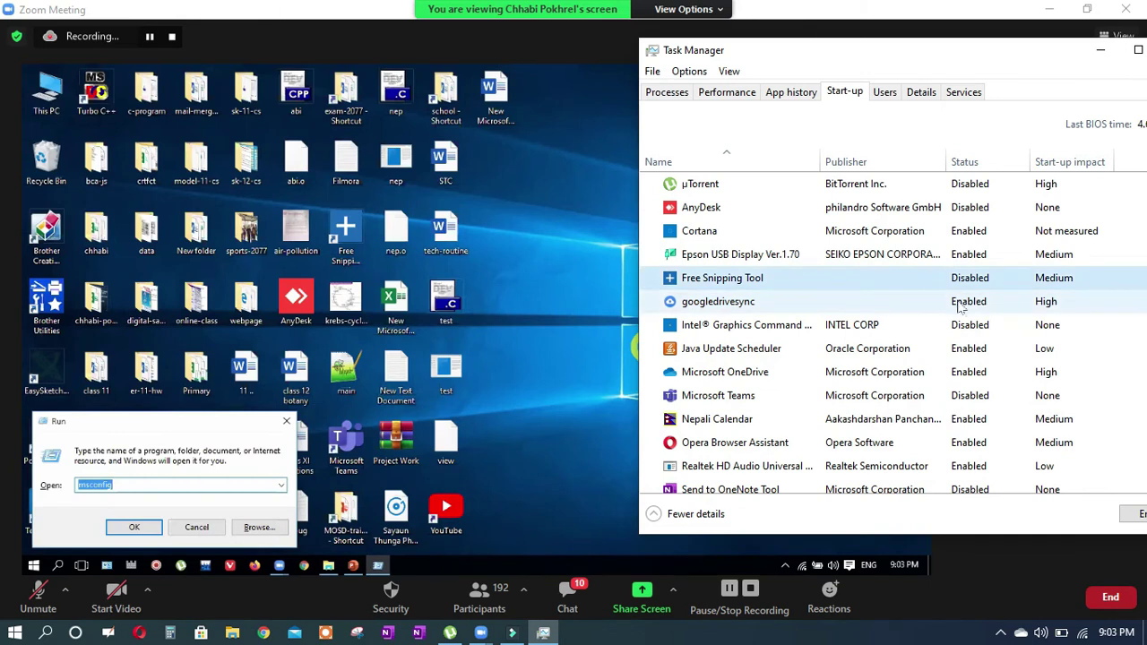
key("Return")
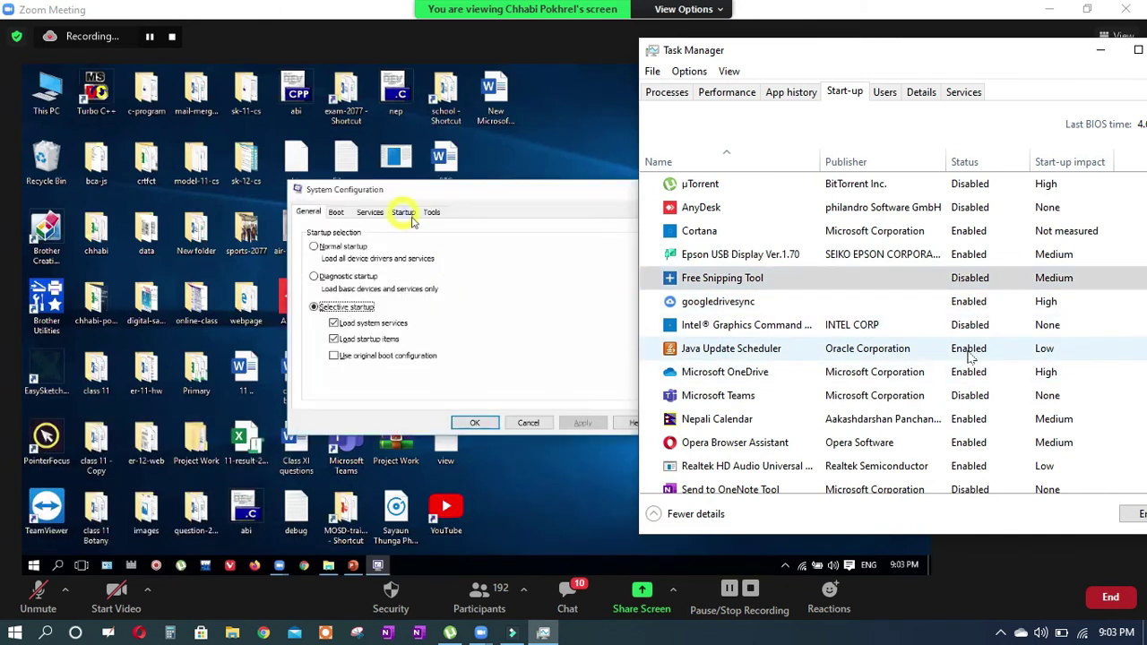
right_click(970, 358)
left_click(403, 213)
left_click(1012, 365)
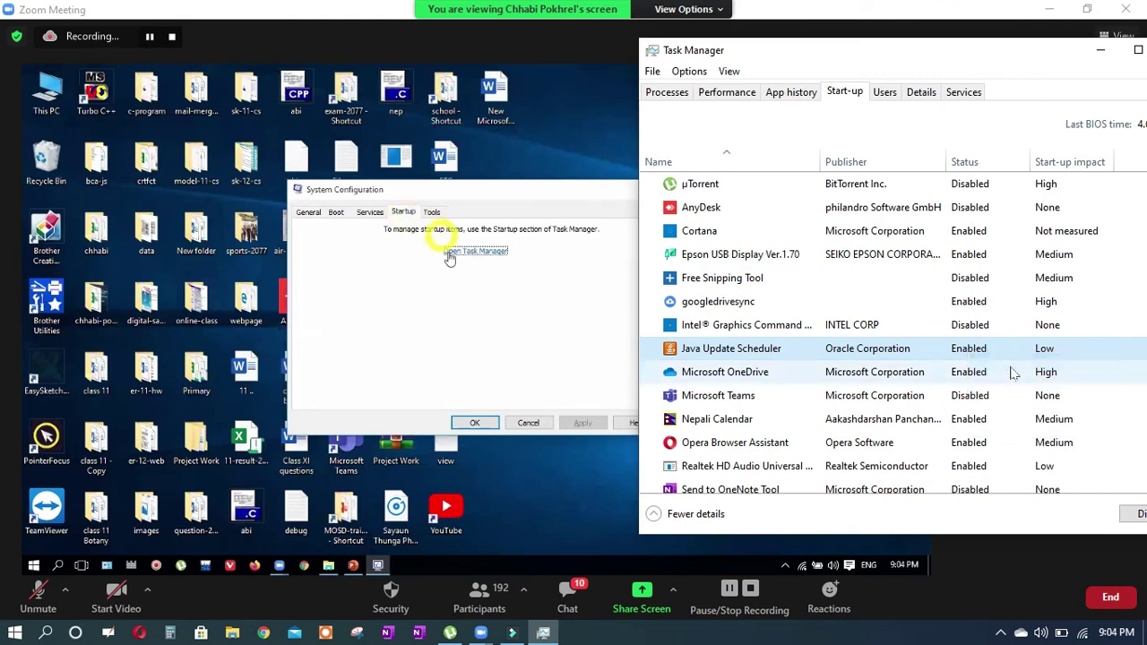
left_click(475, 251)
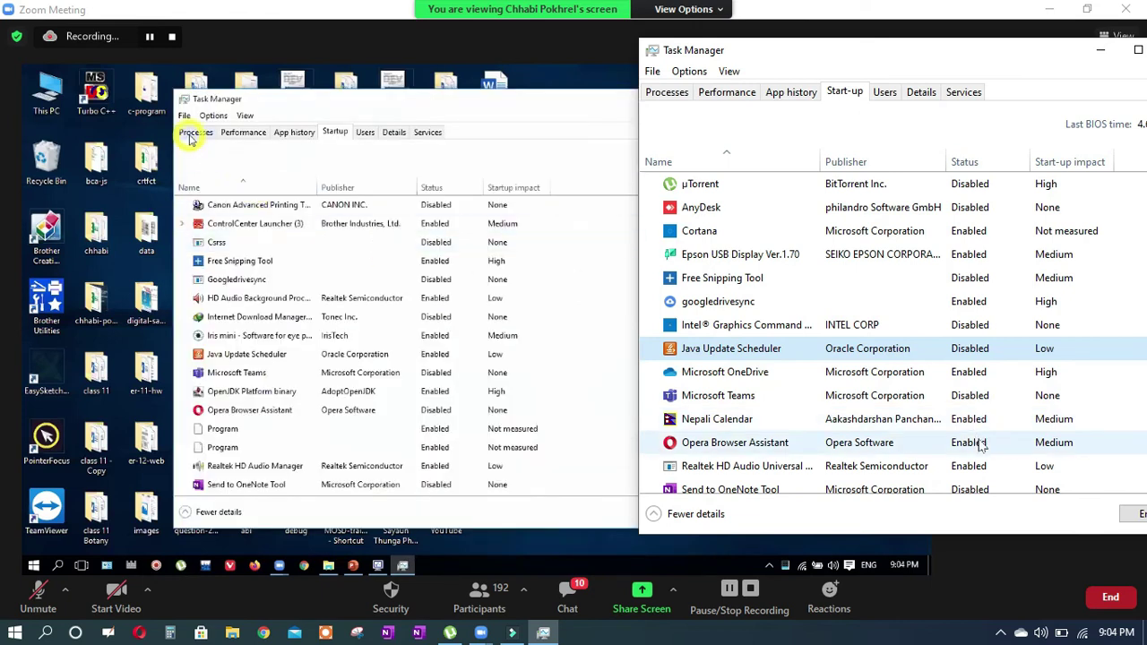
right_click(980, 446)
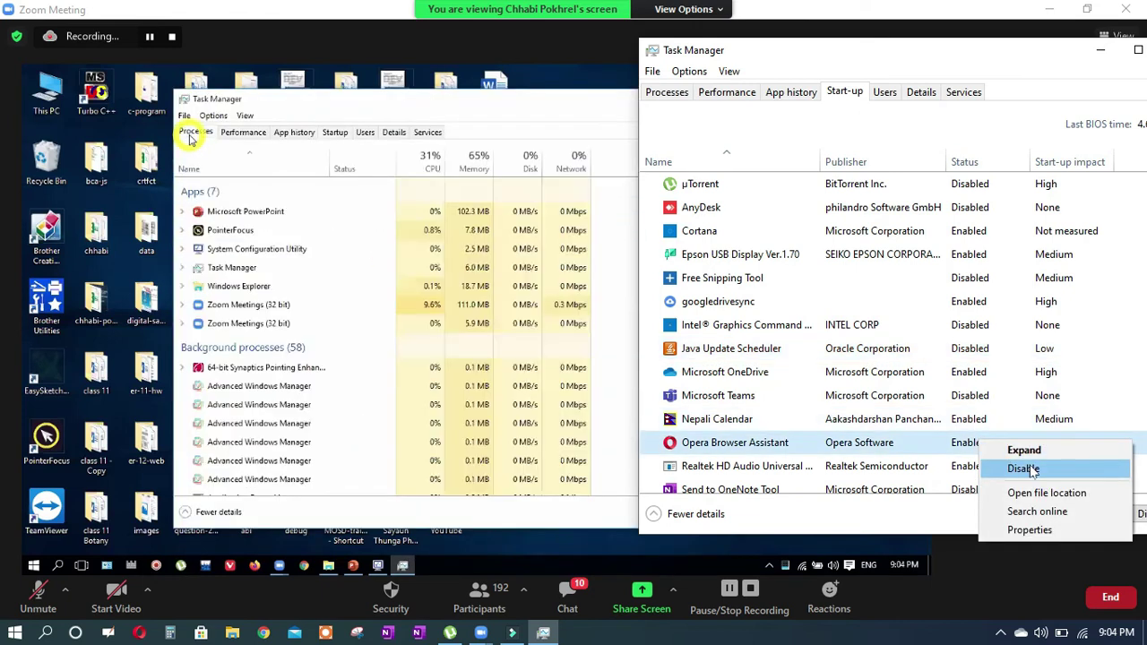
left_click(1017, 466)
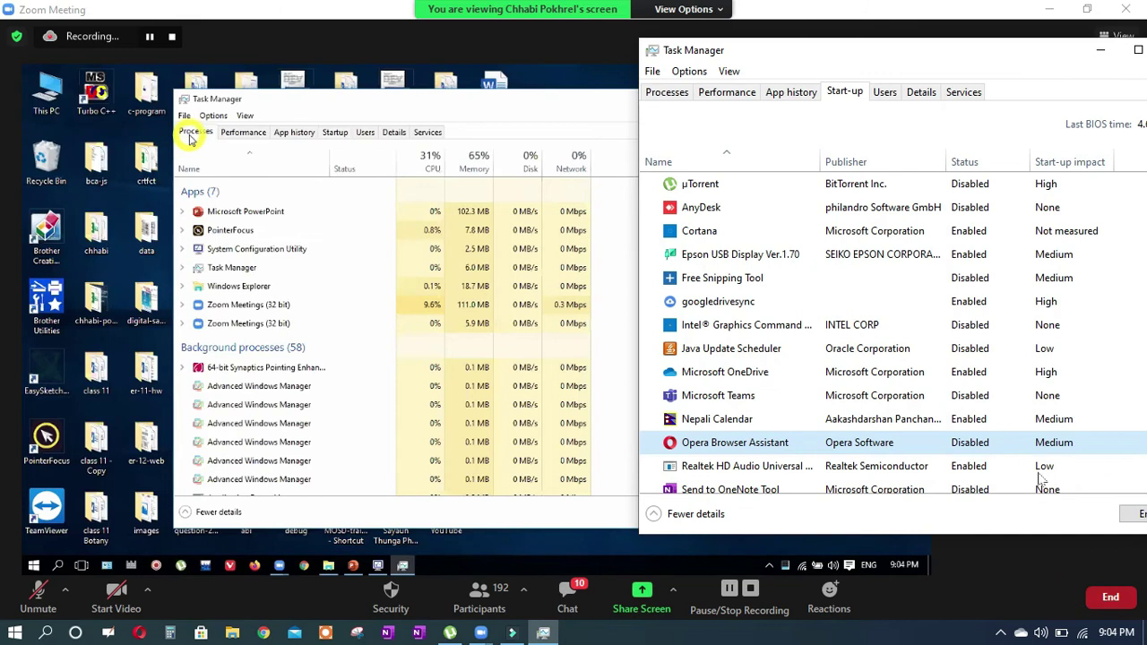
Check the remaining start-up apps down to the end of the list, and disable Cortana at start-up
scroll(977, 440, "down", 1)
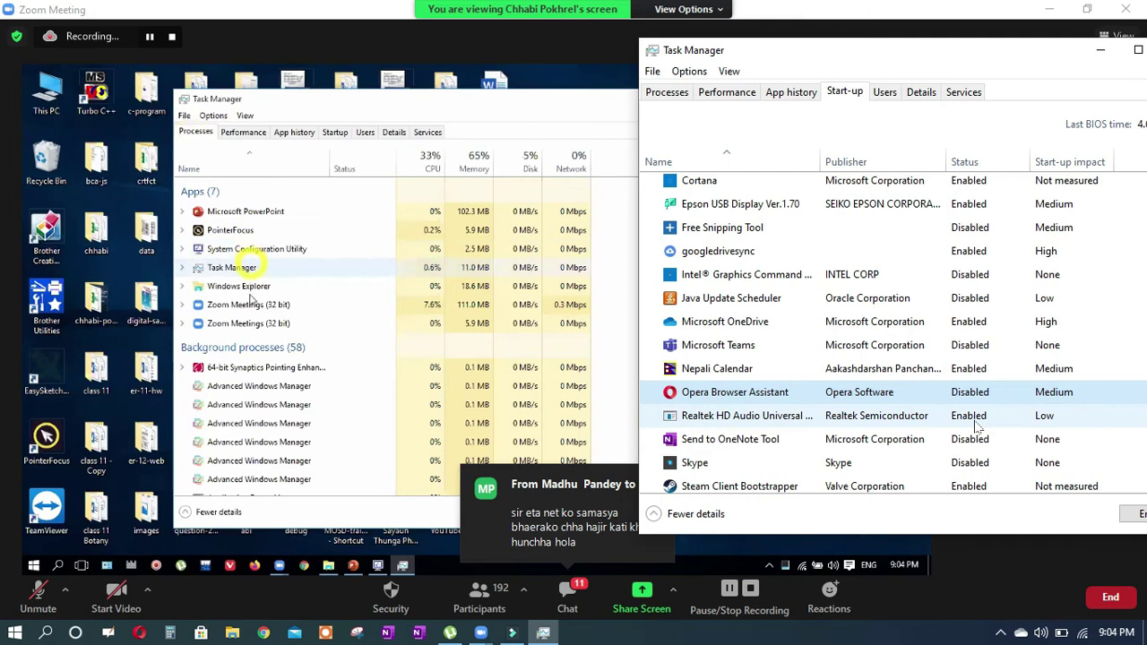
scroll(986, 462, "down", 1)
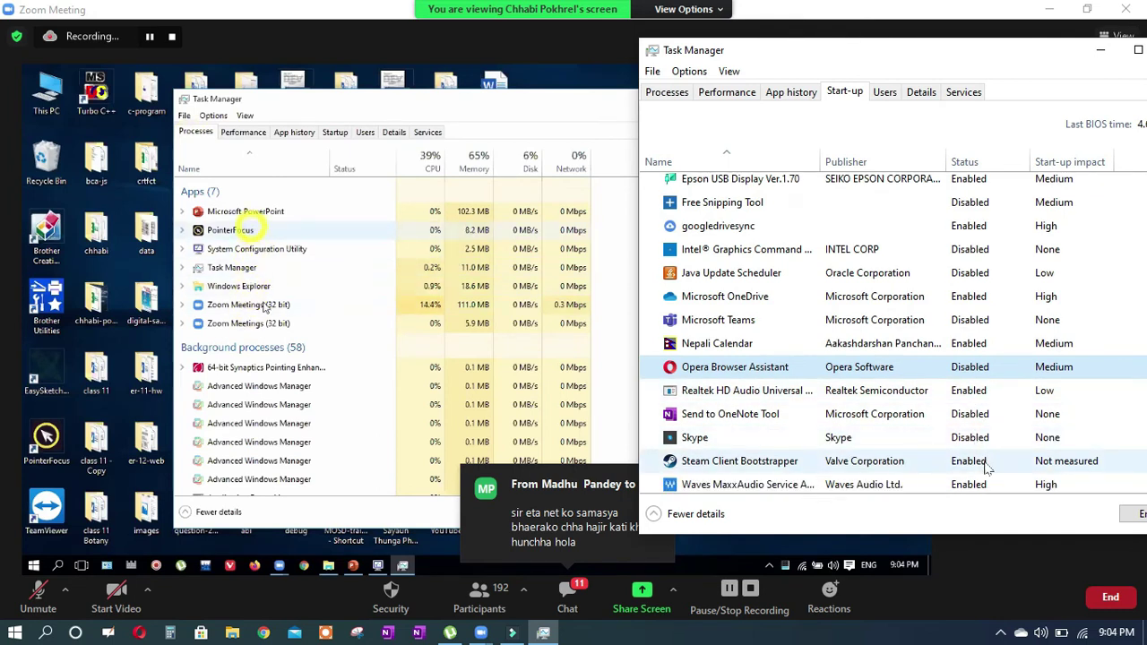
scroll(986, 467, "down", 1)
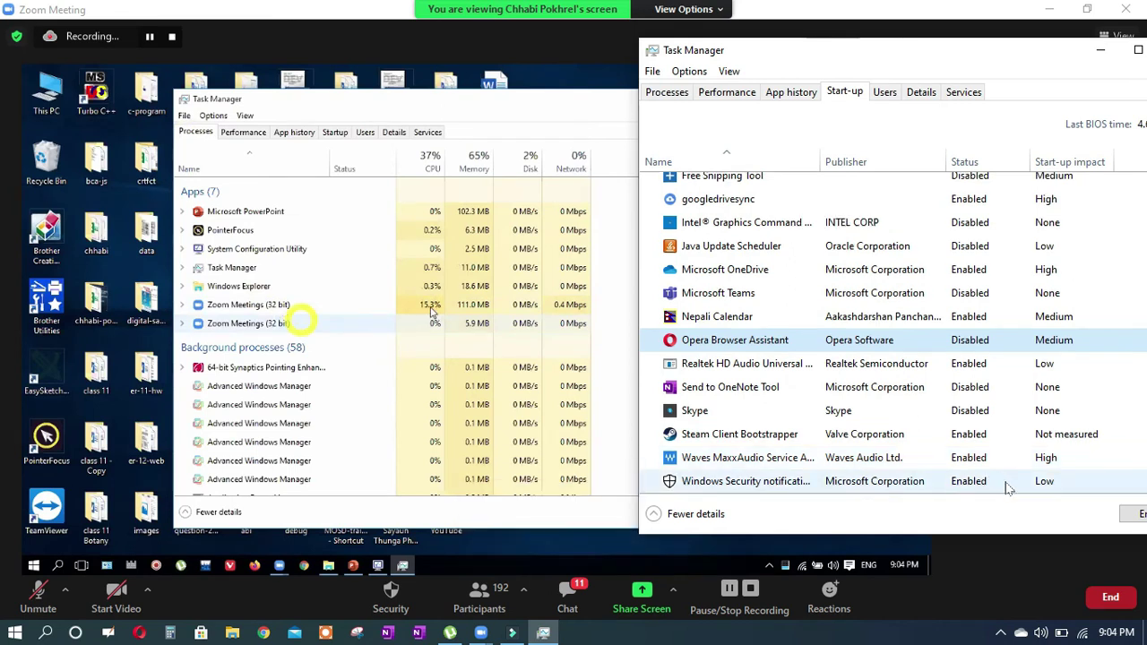
scroll(1008, 484, "up", 2)
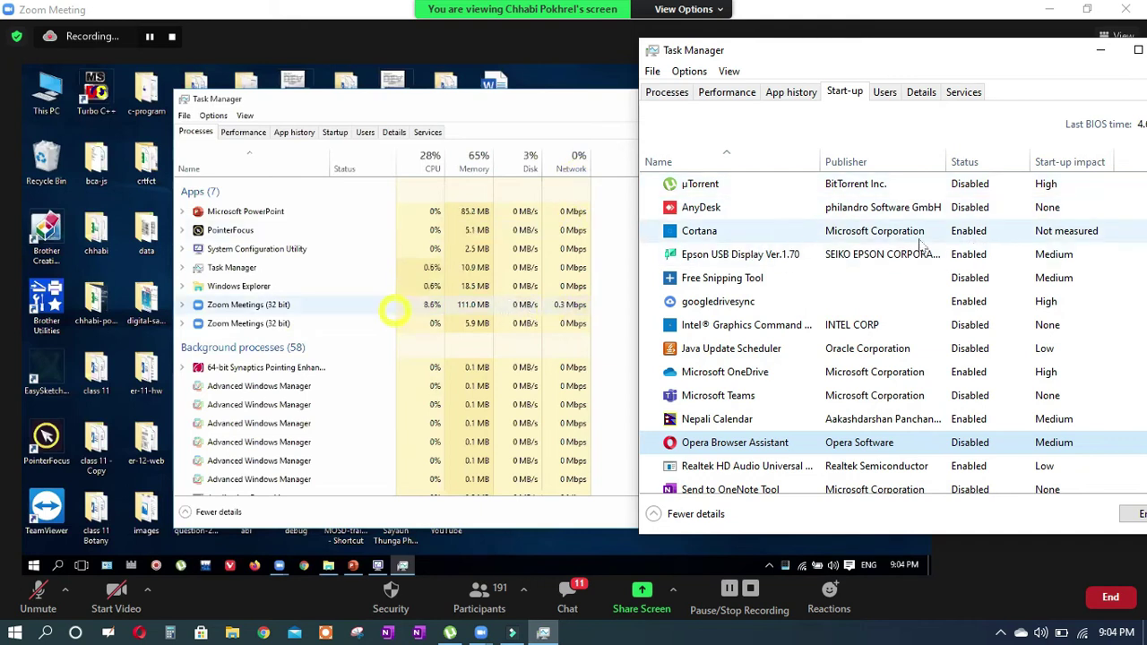
right_click(971, 232)
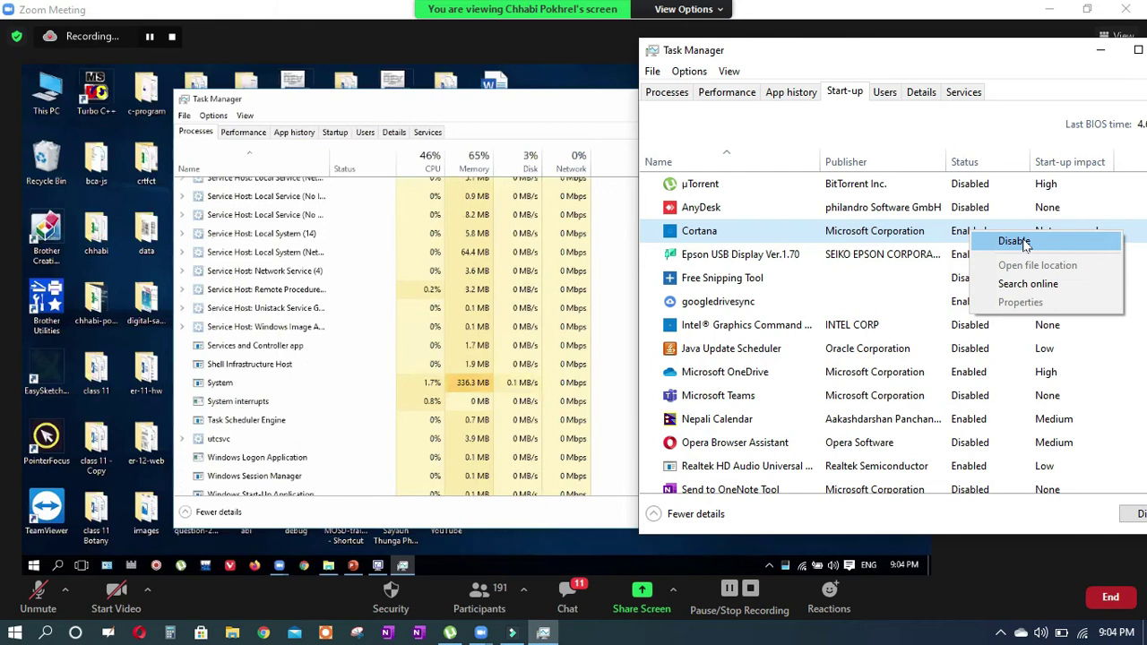
left_click(1015, 241)
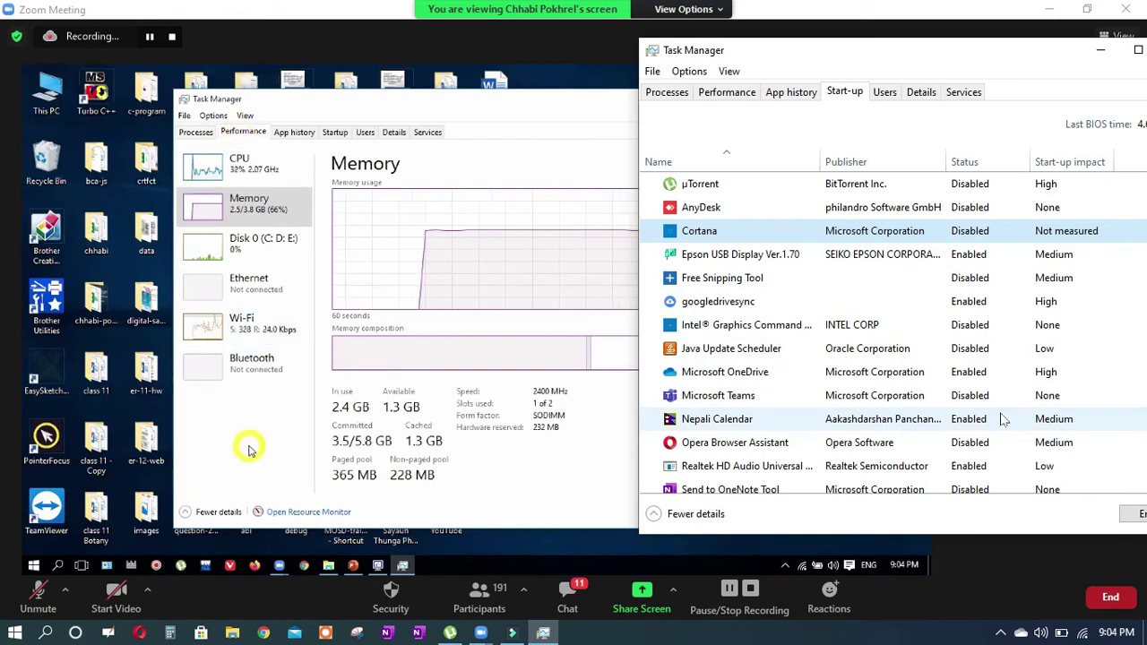
Review the full list of start-up apps and sort it by start-up impact, highest first
scroll(1004, 419, "down", 1)
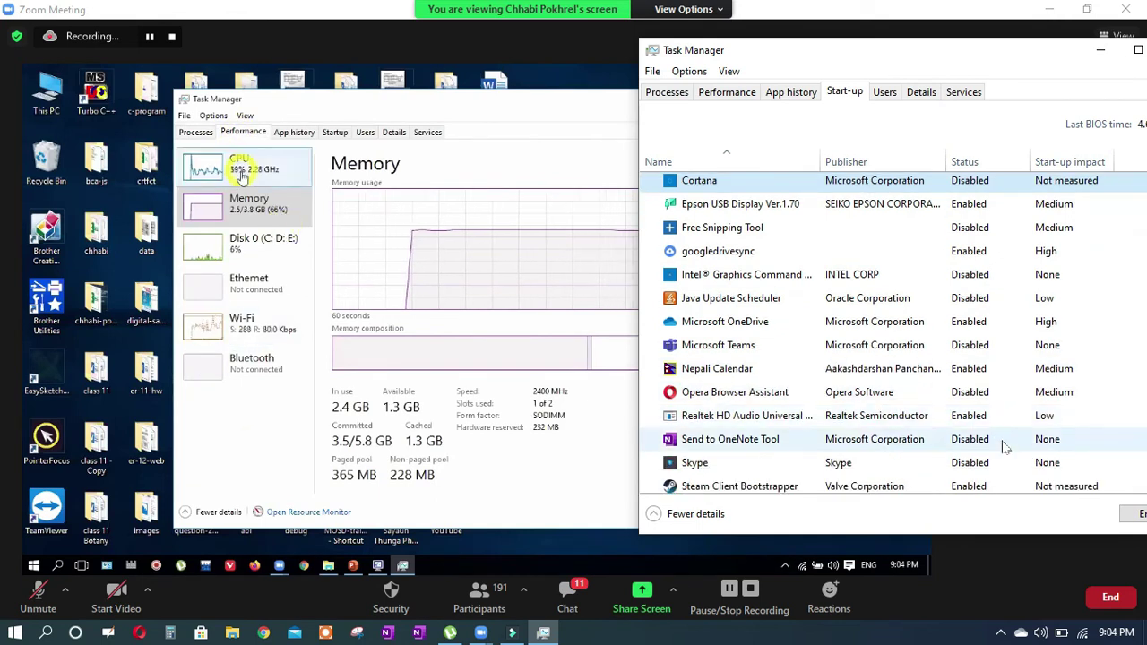
scroll(1004, 421, "down", 1)
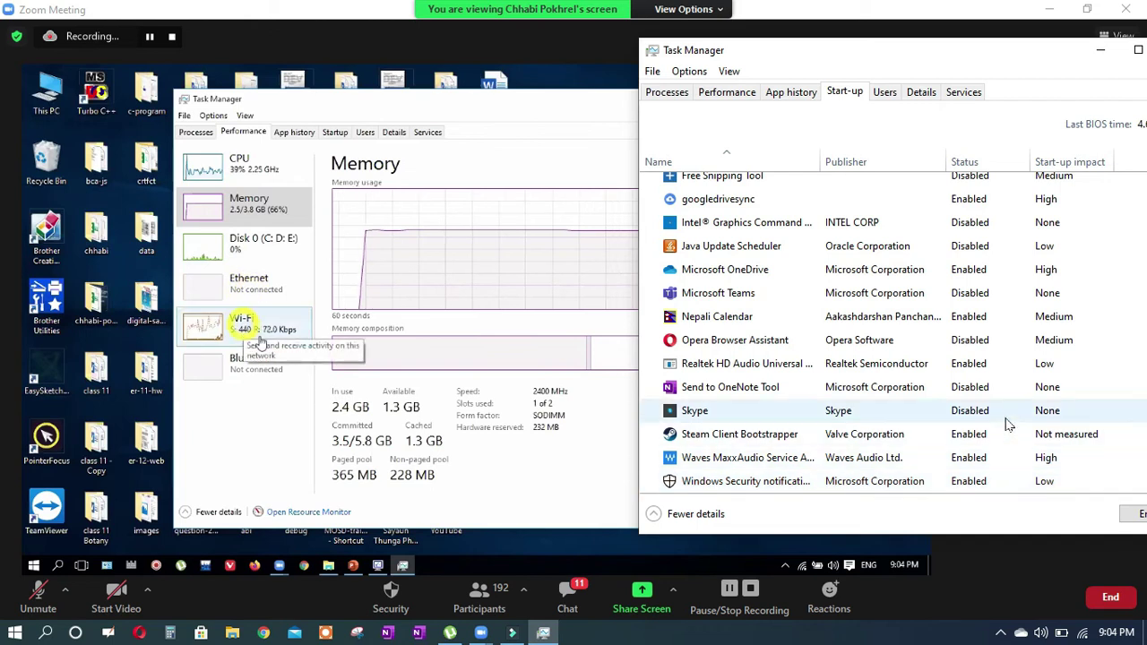
scroll(1004, 414, "up", 2)
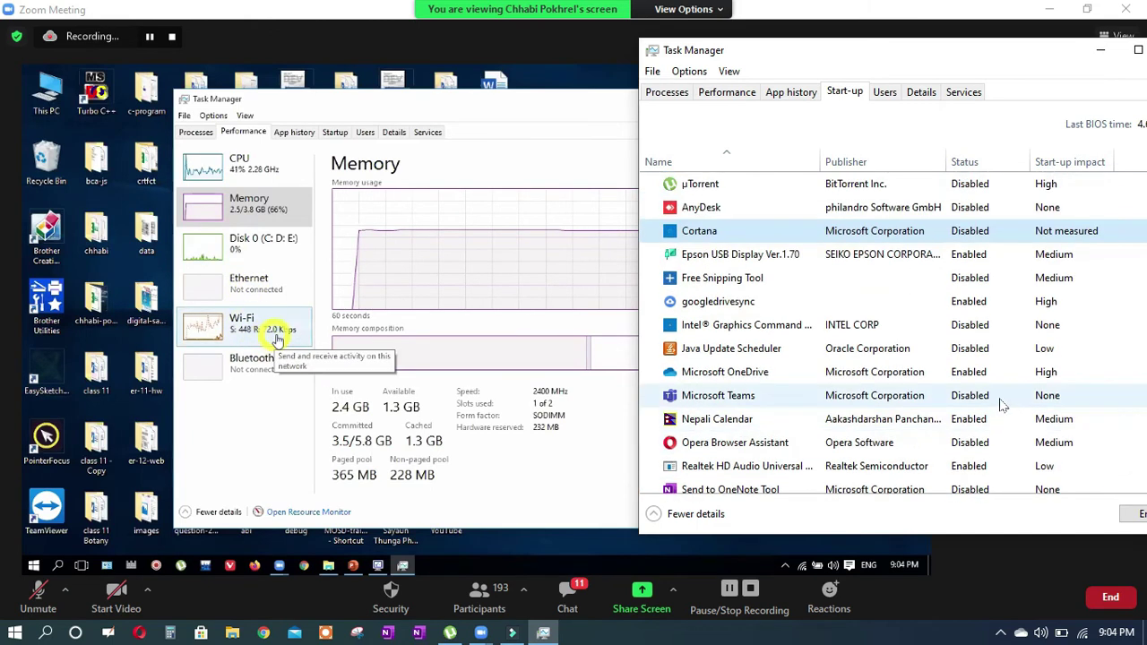
left_click(1069, 161)
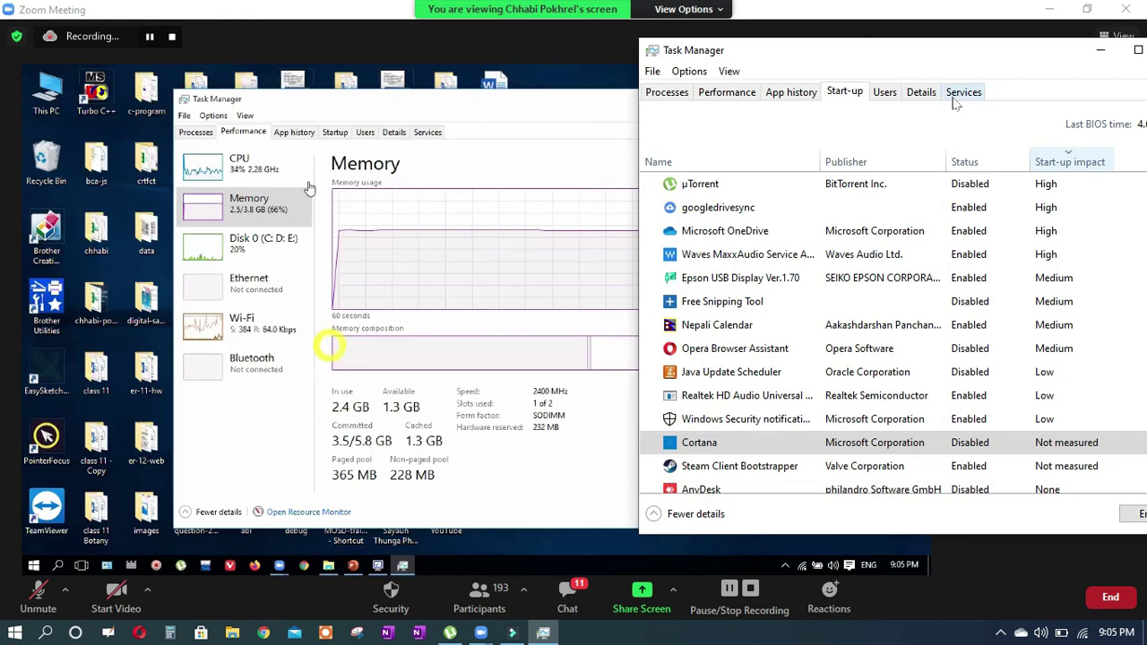
View Task Manager's users, details, services, app history, performance and processes, and close the local Task Manager
left_click(886, 94)
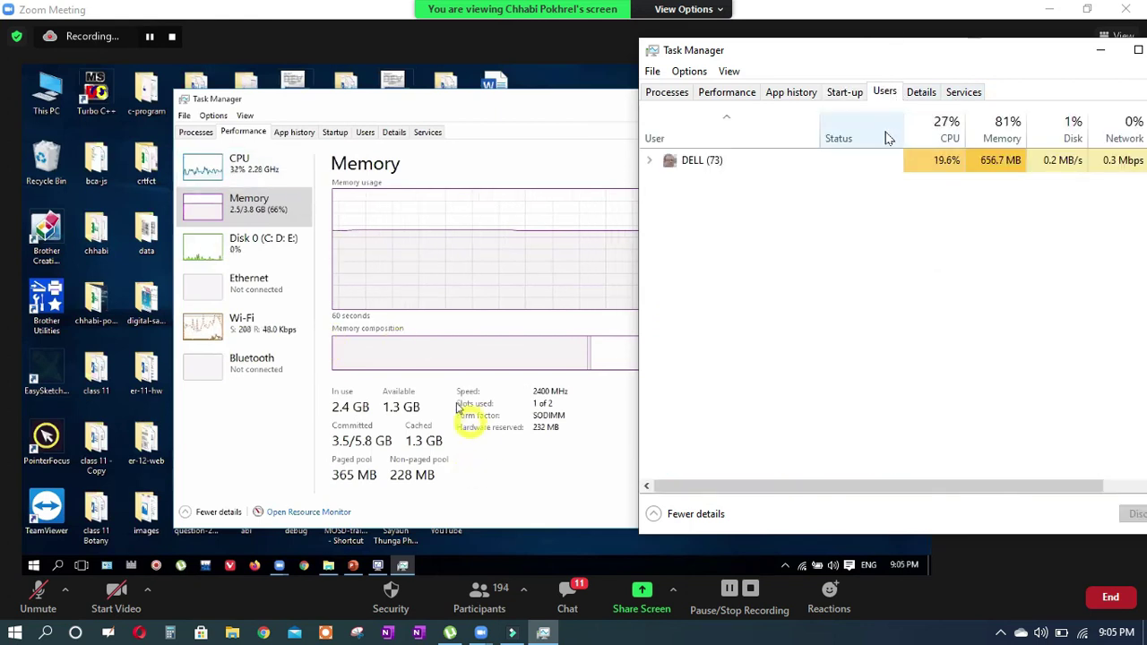
left_click(923, 94)
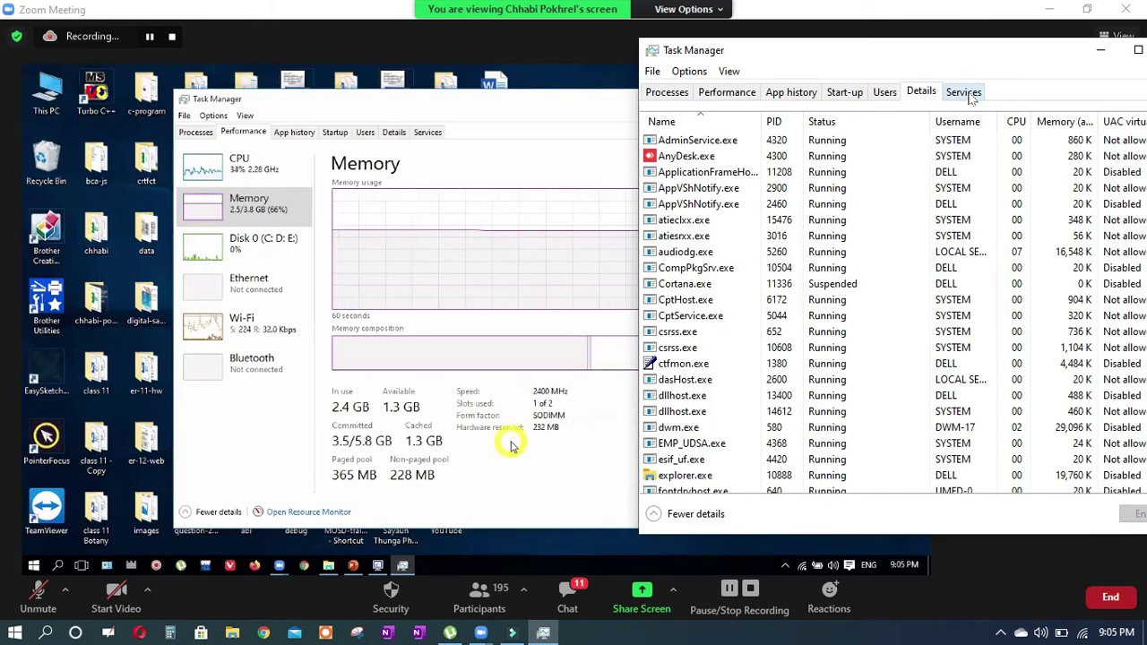
left_click(966, 93)
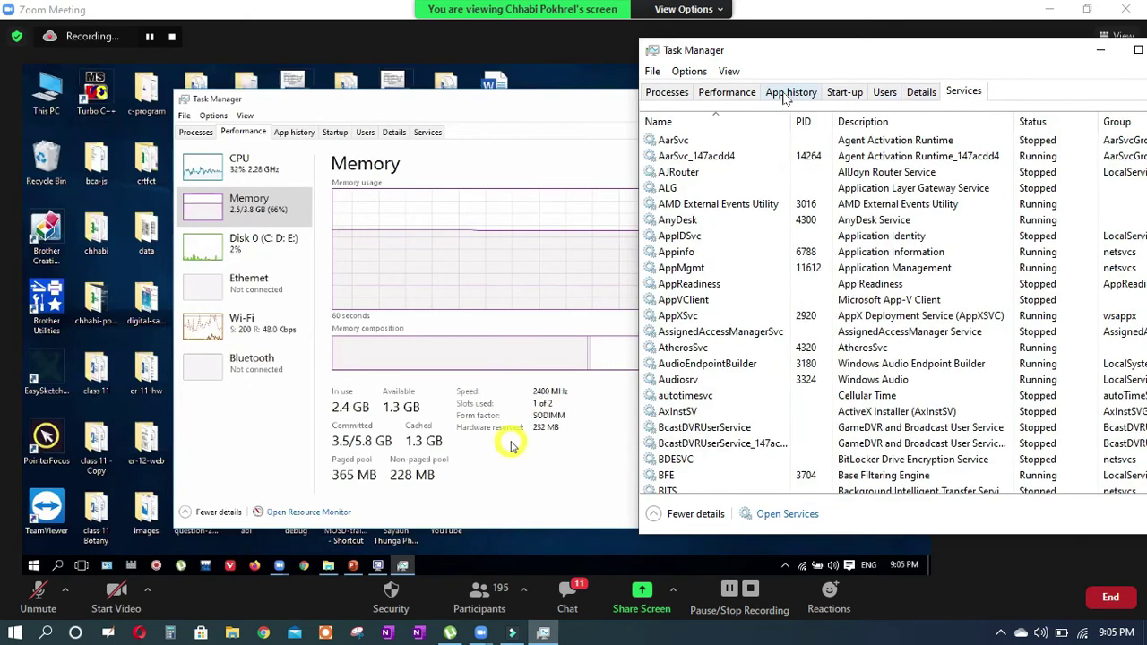
left_click(786, 95)
left_click(727, 94)
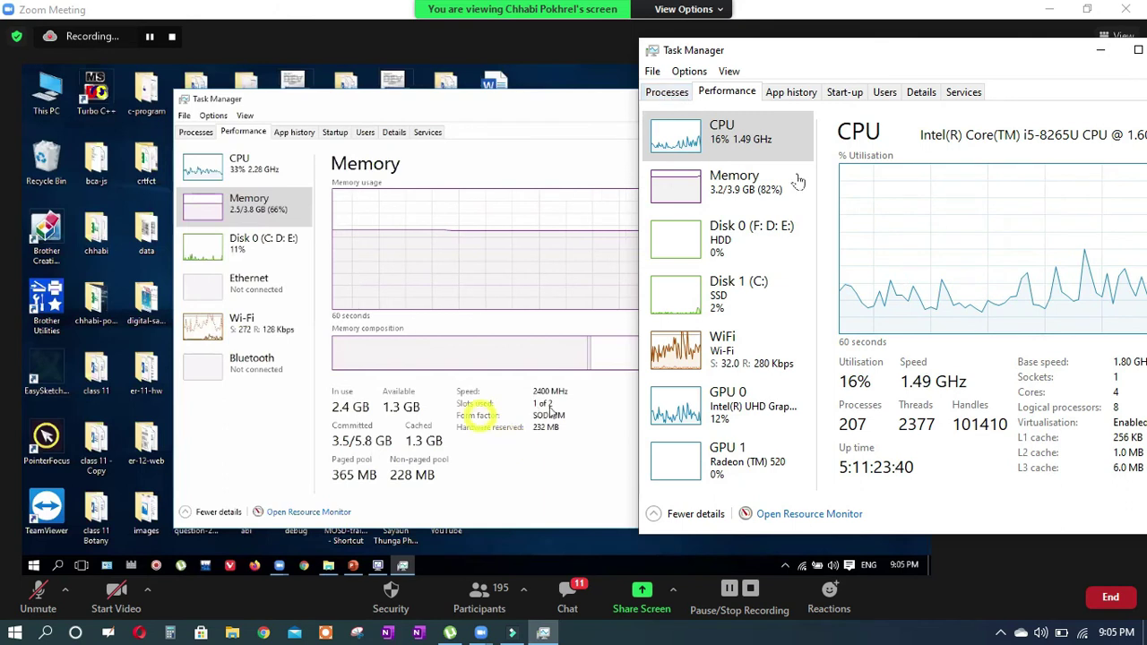
left_click(666, 93)
left_click_drag(1018, 52, 902, 77)
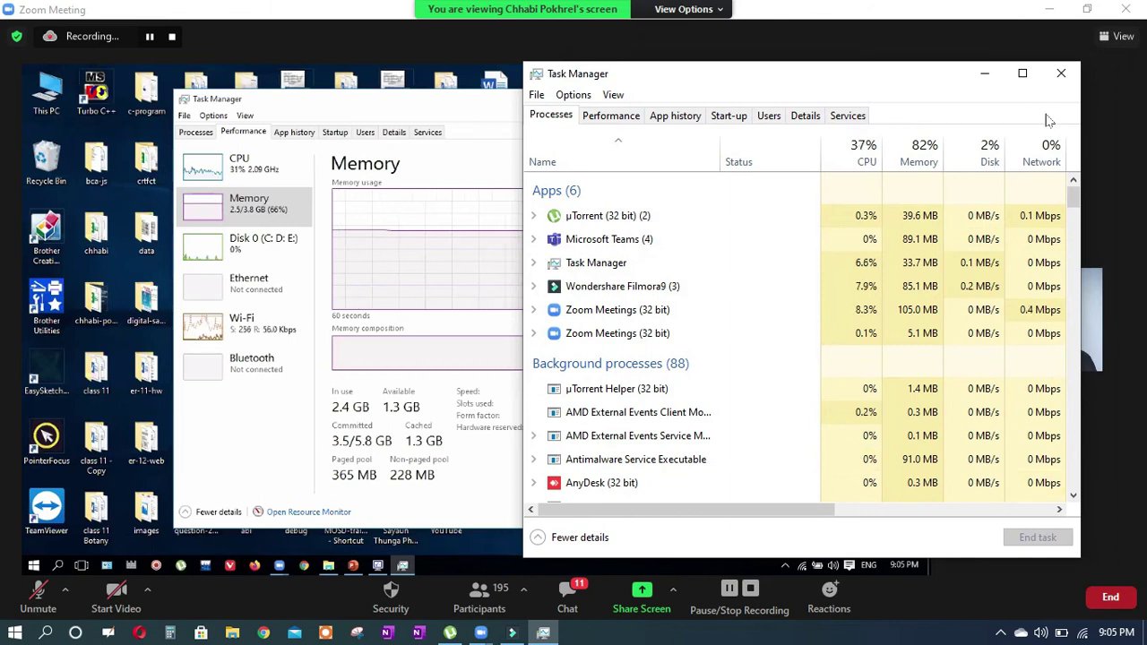
left_click(1061, 73)
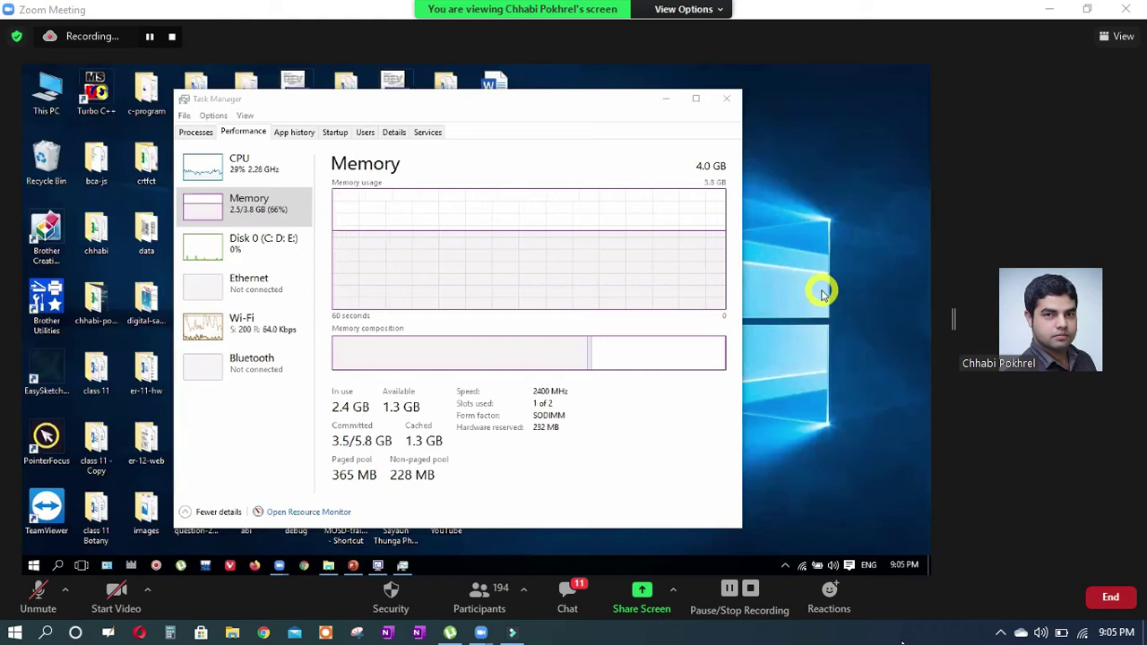
Open the local Task Manager, examine the computer's memory performance details beside the shared screen, and close Task Manager
right_click(899, 641)
left_click(930, 558)
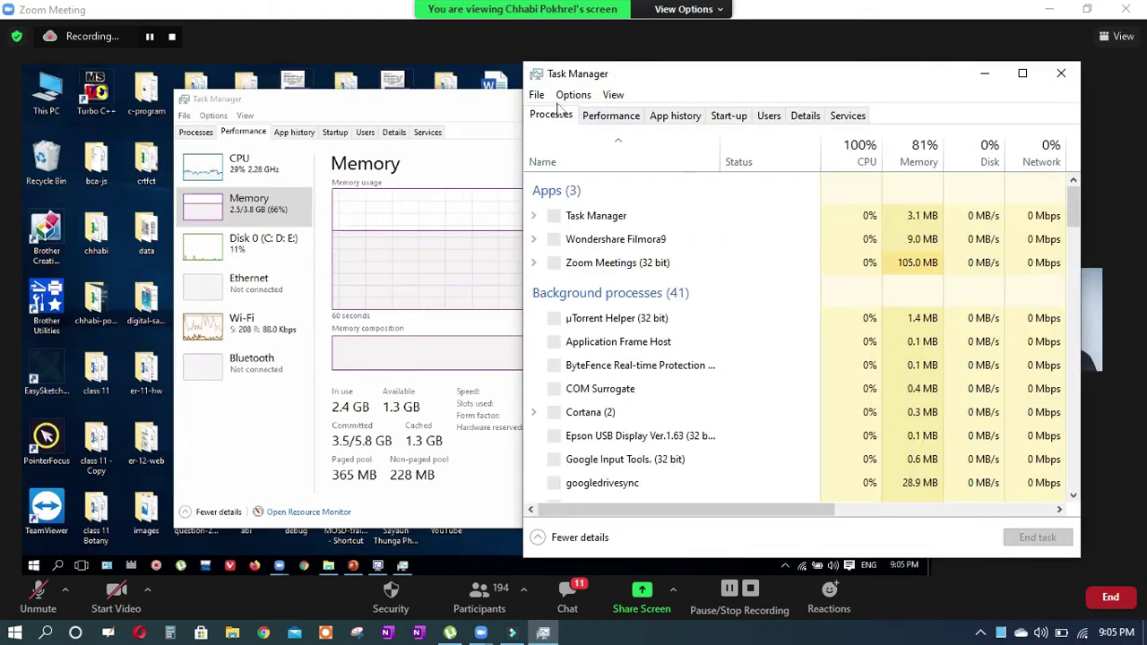
left_click(603, 118)
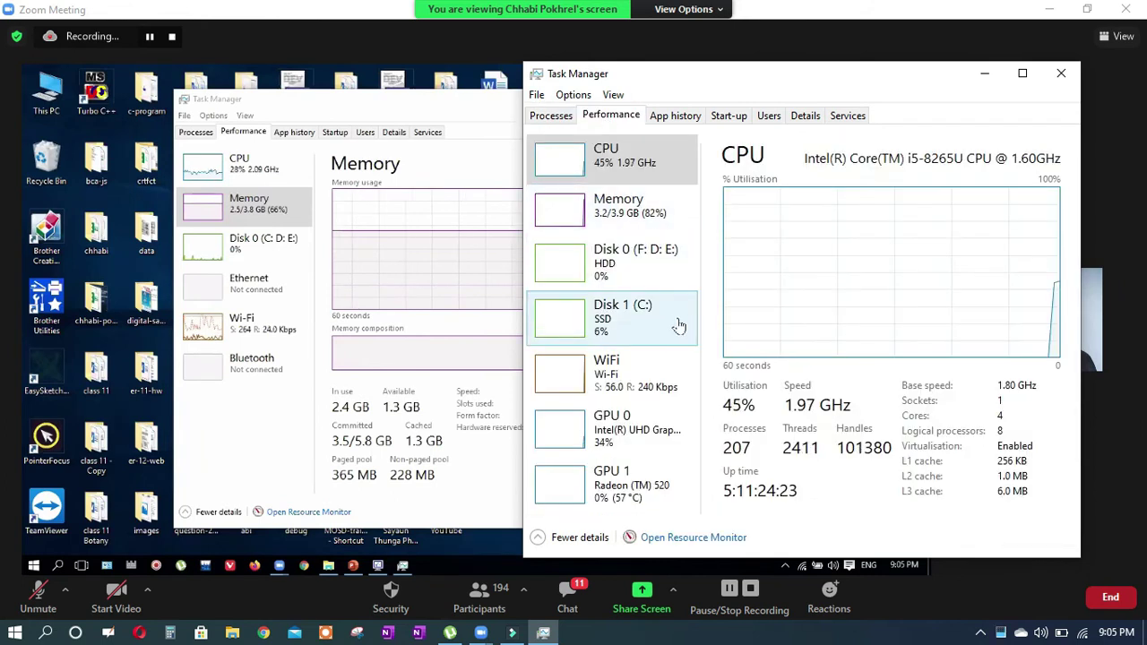
left_click_drag(651, 76, 724, 77)
left_click(690, 206)
left_click_drag(842, 83, 754, 85)
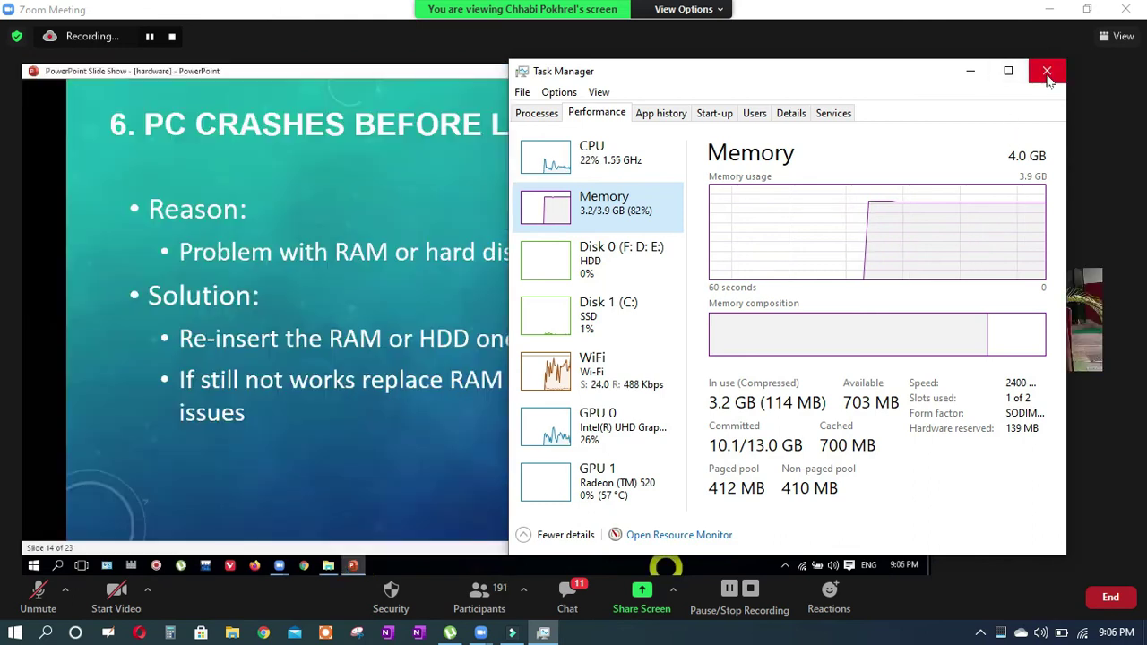
left_click(1046, 74)
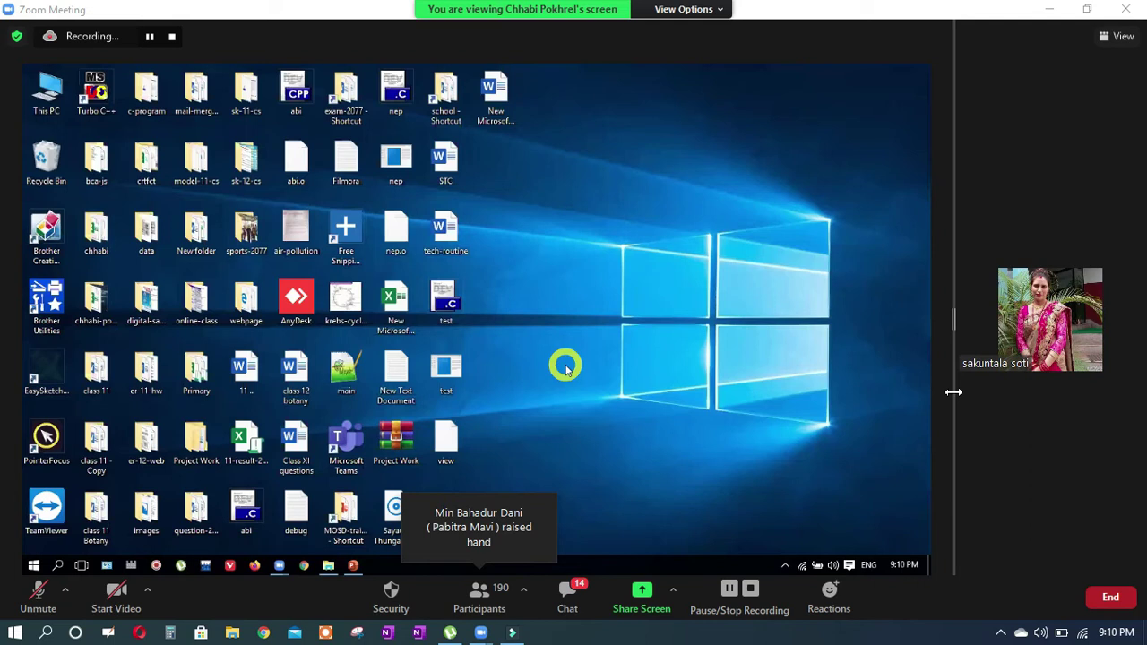
Refresh the Windows desktop on the shared screen twice
right_click(535, 346)
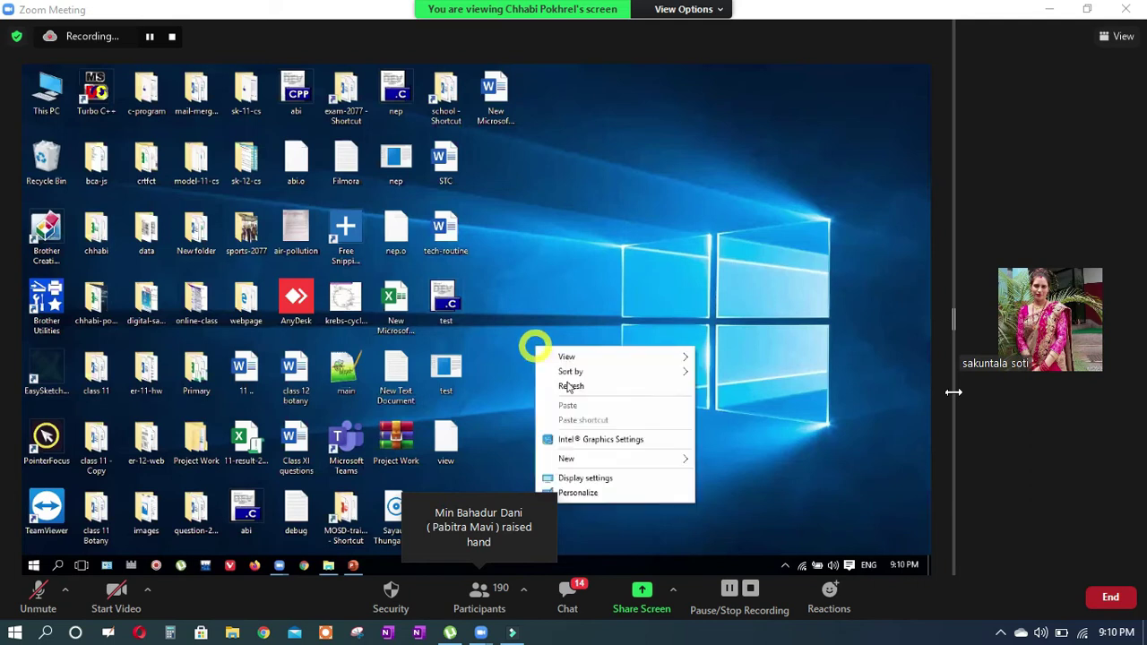
left_click(595, 386)
right_click(596, 382)
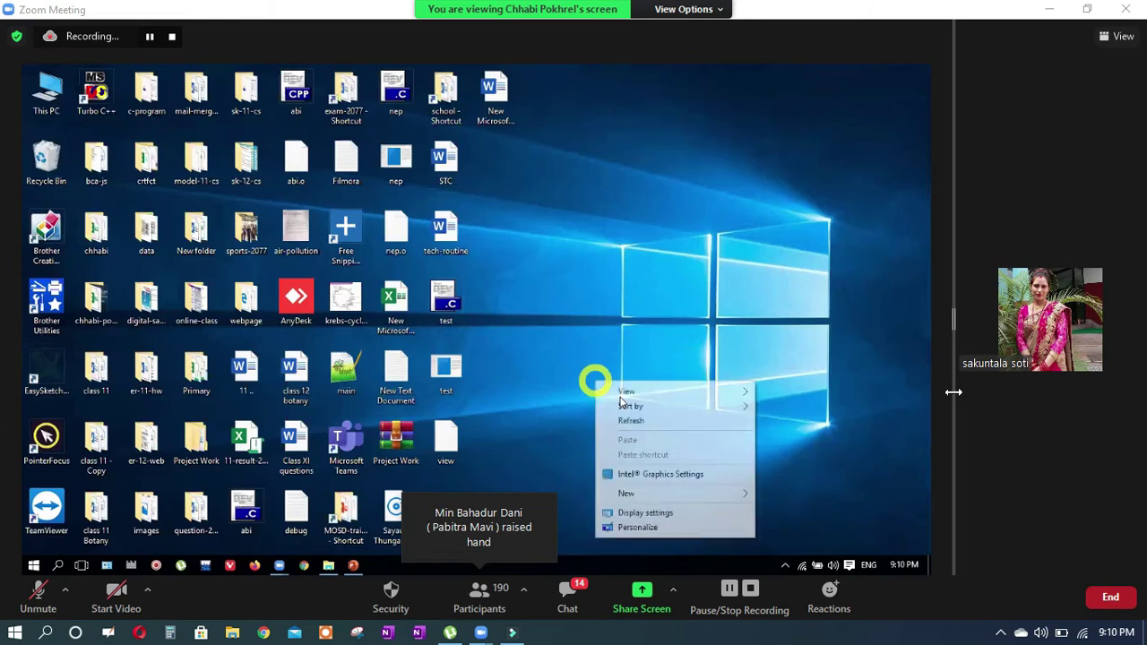
left_click(626, 422)
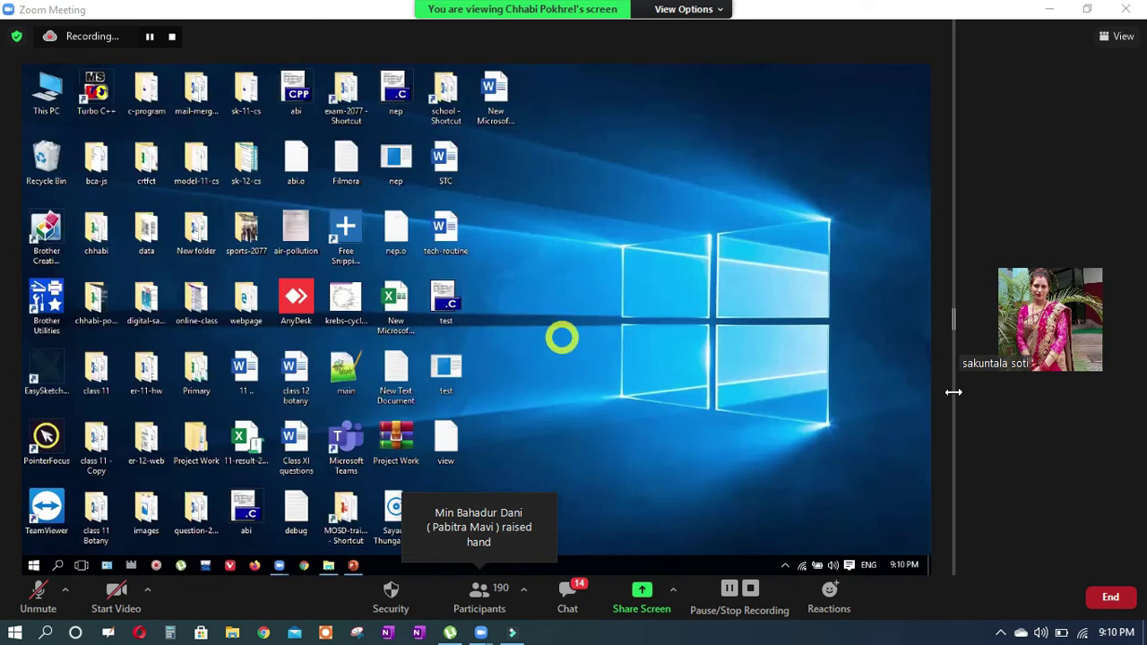